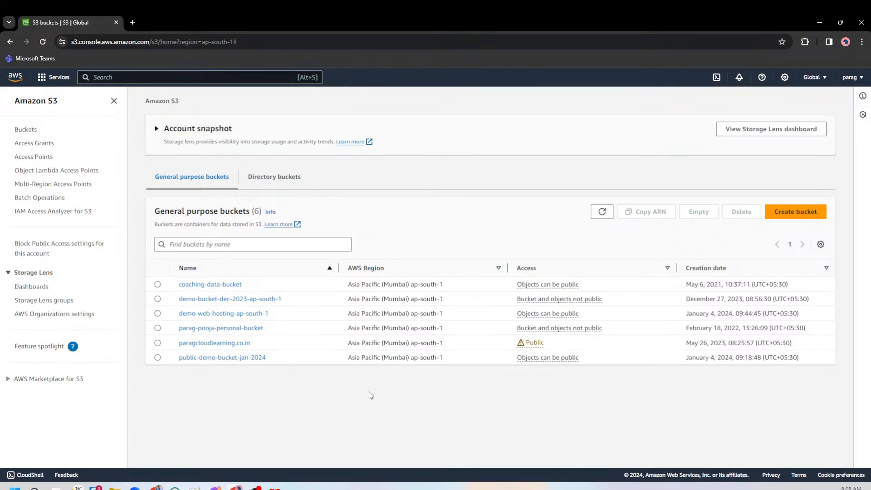
Start a new S3 bucket named demo-cloudfront in the US East (N. Virginia) us-east-1 region.
left_click(811, 217)
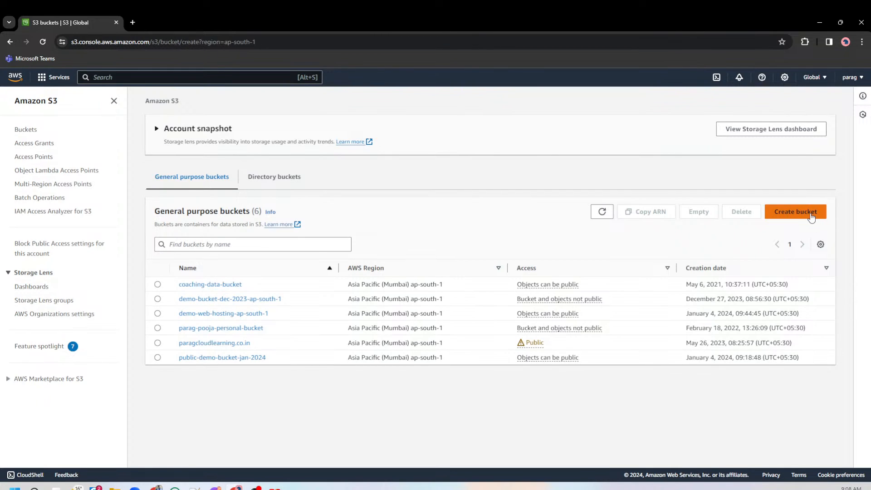
left_click(137, 237)
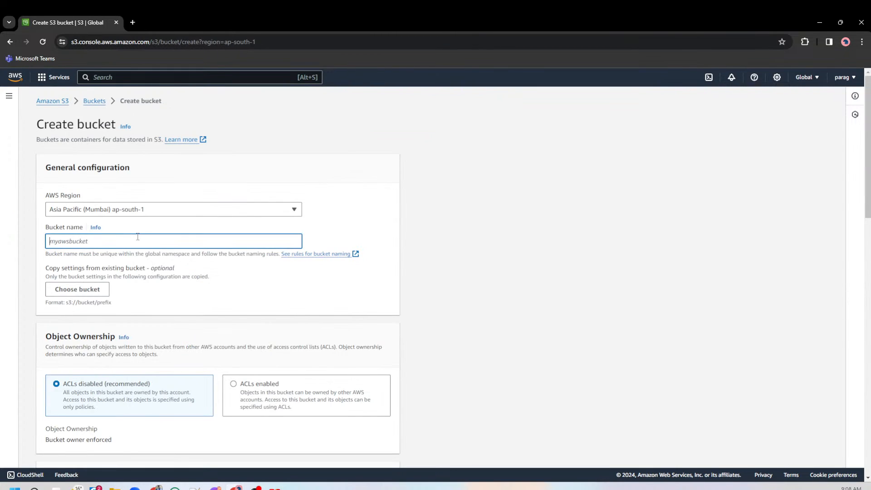
type("demo-cloudfront")
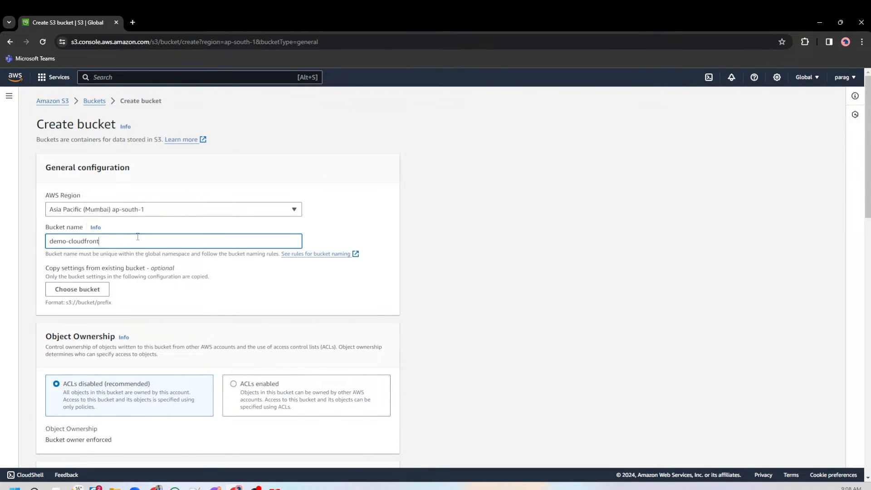
left_click(149, 211)
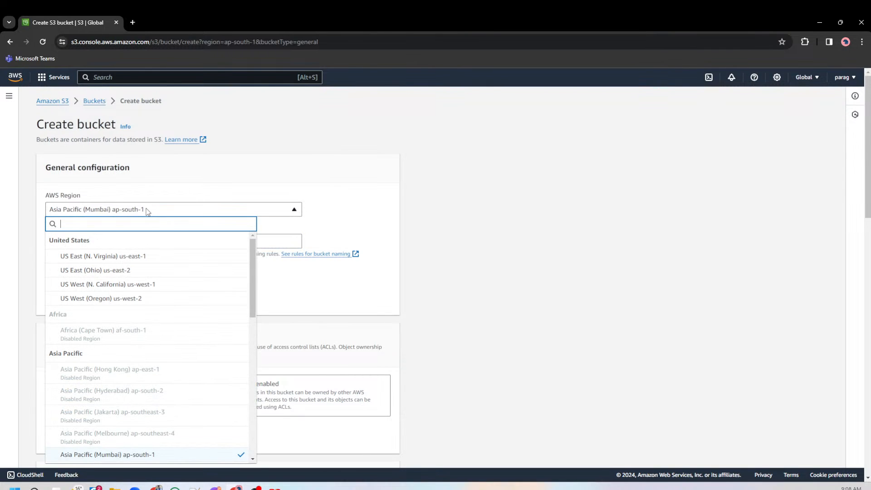
type("vi")
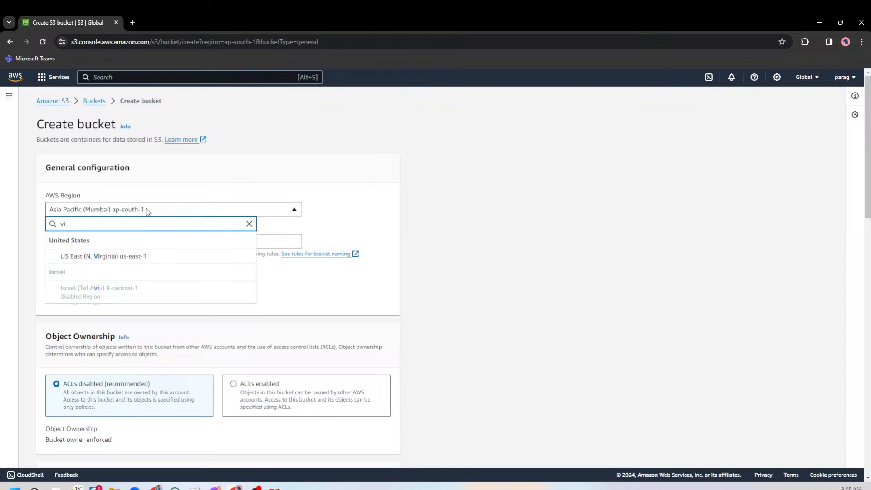
left_click(144, 256)
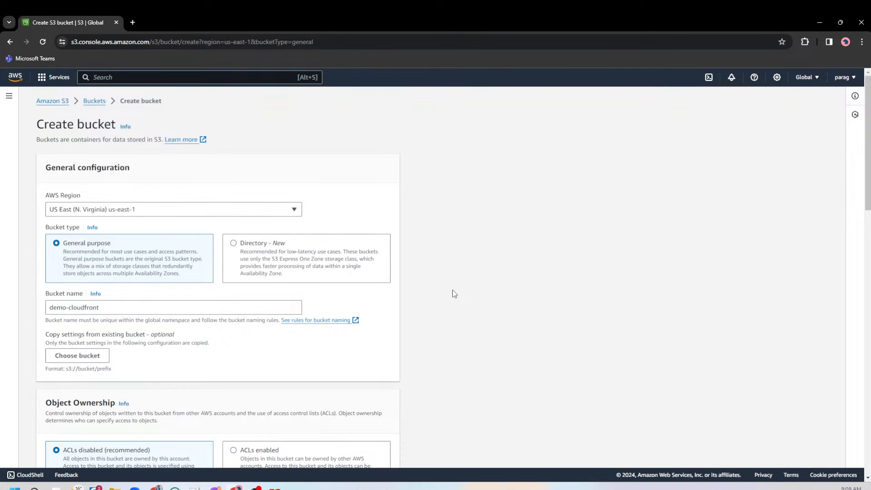
Enable ACLs under the new bucket's object ownership settings.
scroll(453, 294, "down", 5)
scroll(452, 304, "down", 1)
scroll(408, 276, "up", 1)
left_click(329, 222)
Turn off blocking of all public access for the bucket and acknowledge that its objects might become public.
scroll(466, 272, "down", 6)
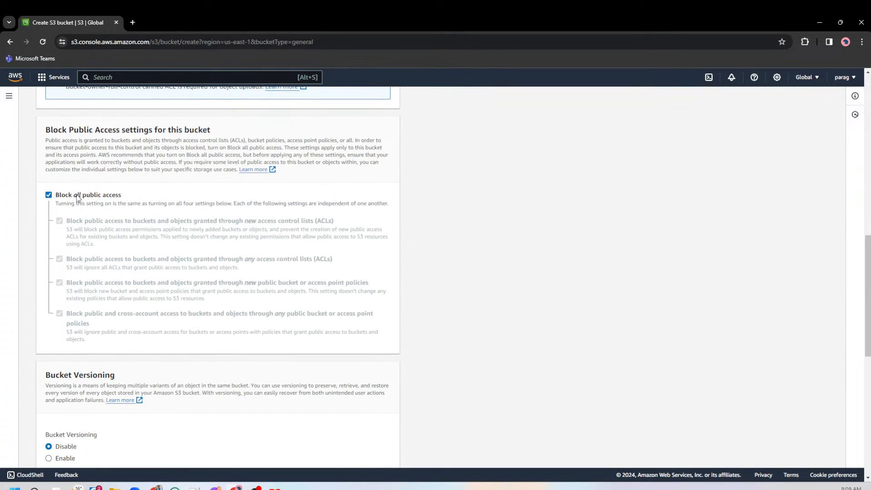
left_click(77, 198)
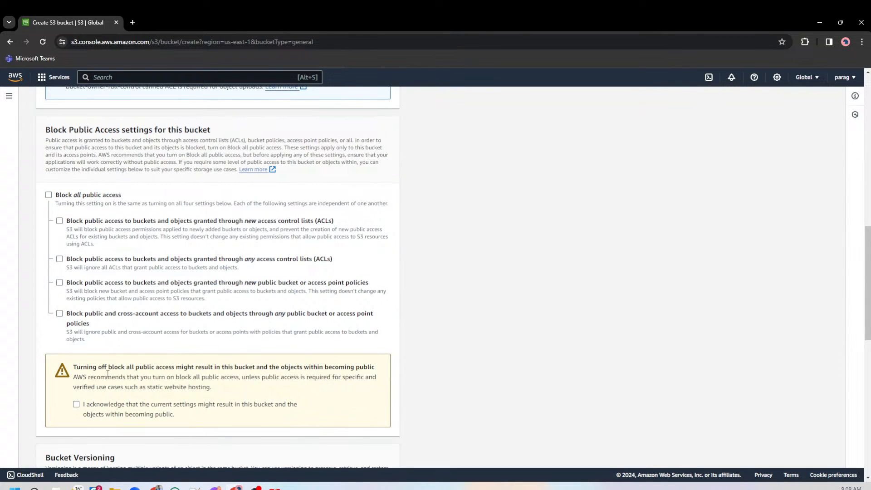
left_click(77, 405)
Try to create the bucket under the name demo-cloudfront, keeping the default versioning and encryption settings.
scroll(385, 375, "down", 8)
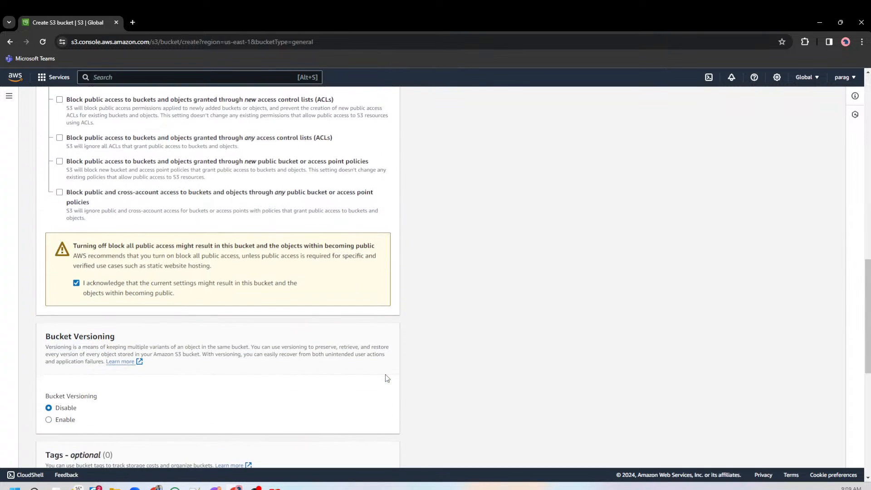
scroll(385, 378, "down", 3)
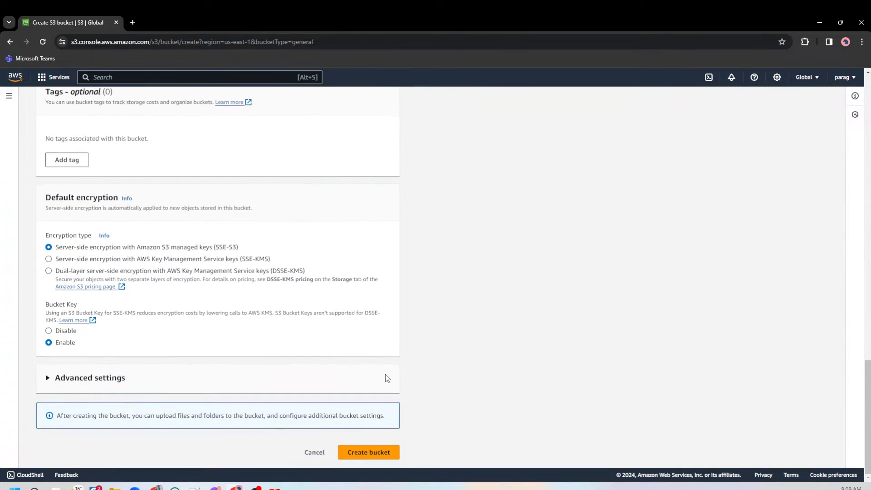
left_click(372, 452)
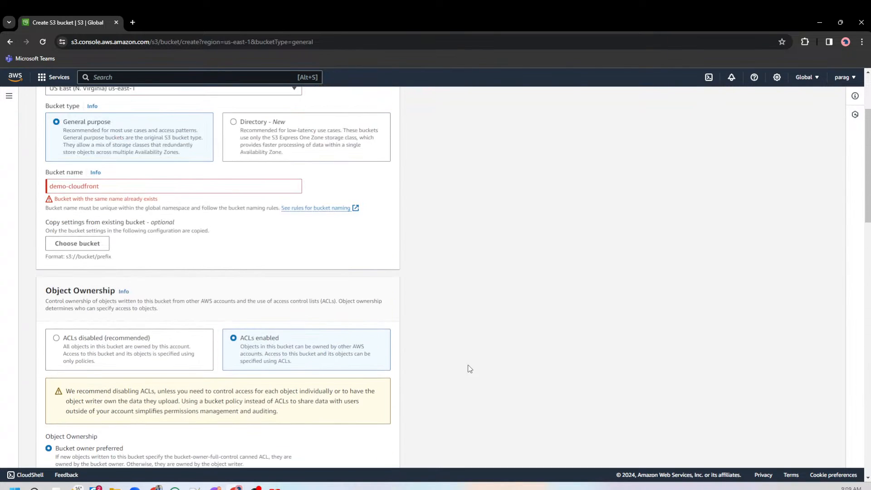
Change the bucket name to demo-cloudfront-us-east-1 and create the bucket.
left_click(154, 309)
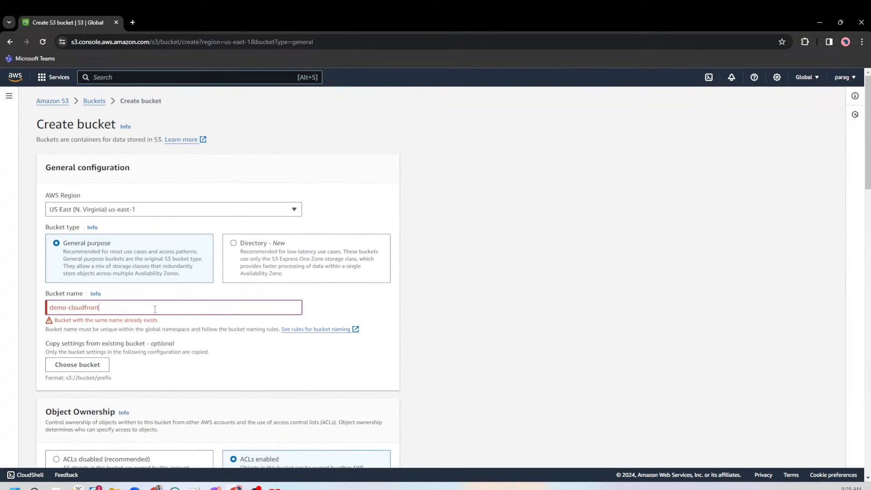
type("-204")
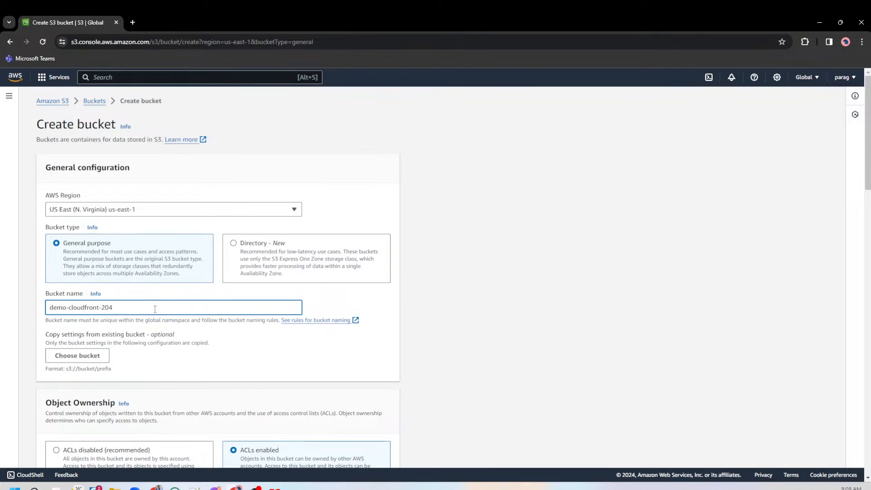
key("BackSpace")
key("BackSpace")
key("BackSpace")
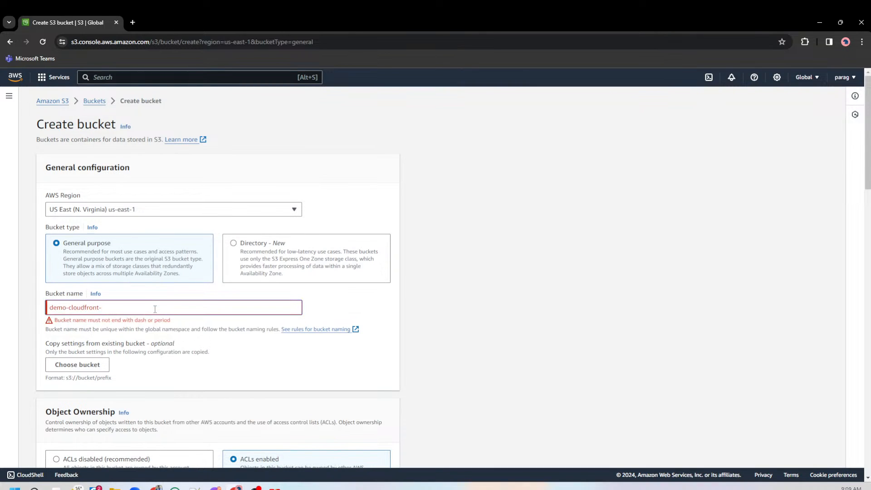
type("us-east-1")
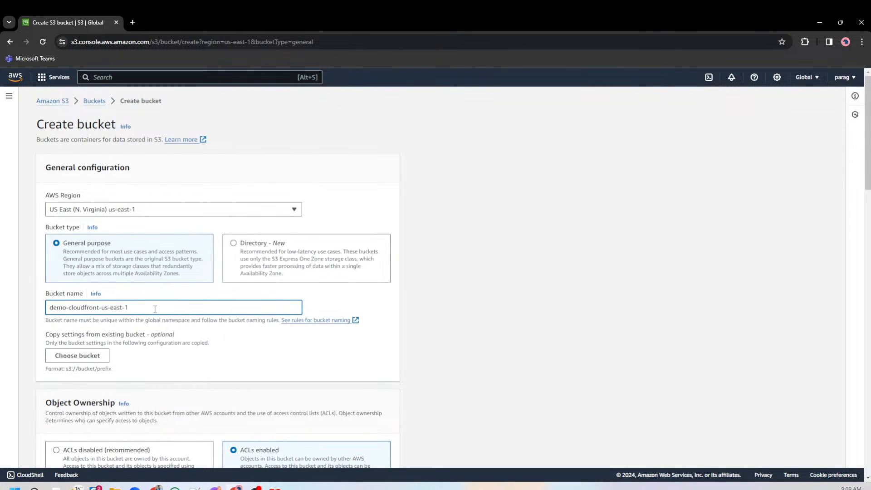
left_click(468, 382)
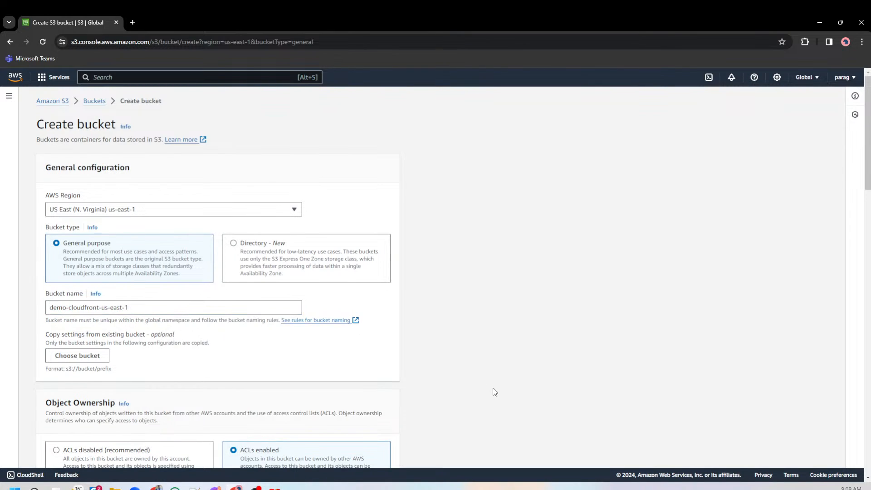
scroll(471, 395, "down", 15)
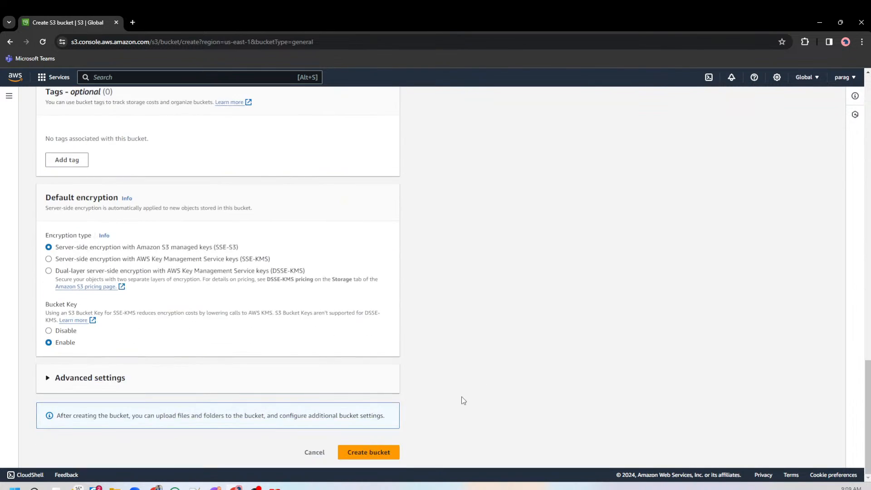
left_click(382, 457)
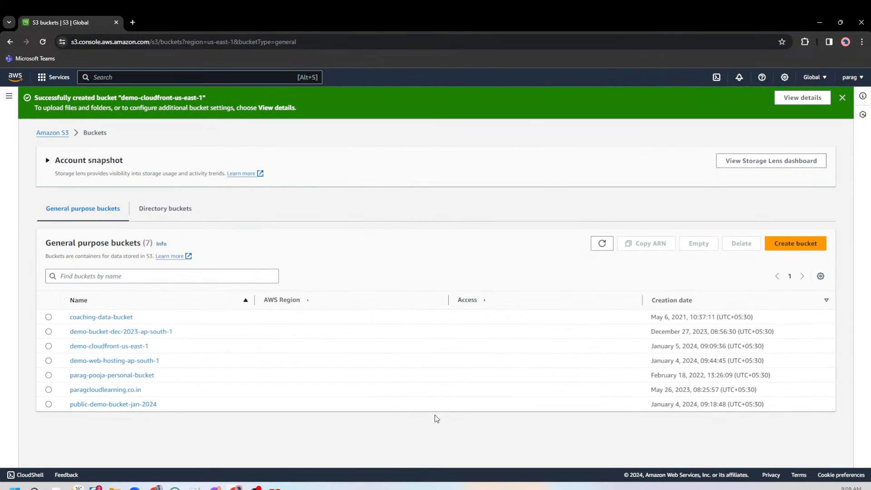
Open the demo-cloudfront-us-east-1 bucket and check the block public access setting in its permissions.
left_click_drag(157, 350, 71, 352)
left_click(86, 348)
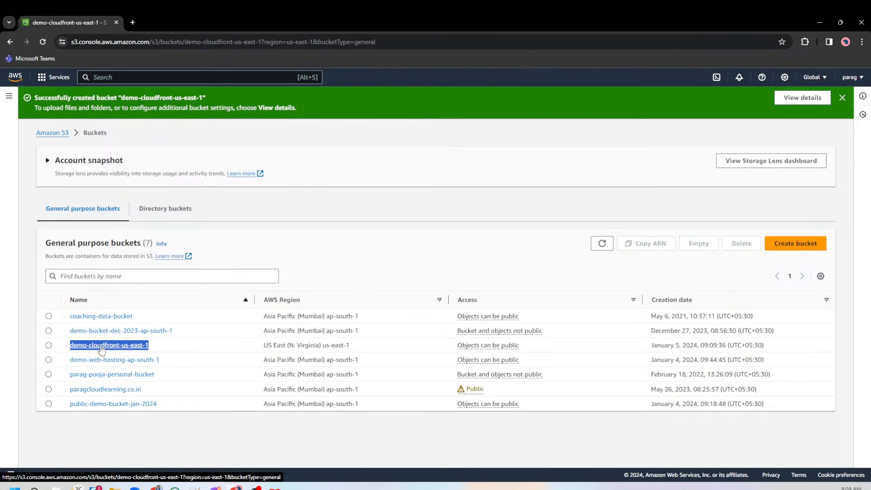
left_click(143, 156)
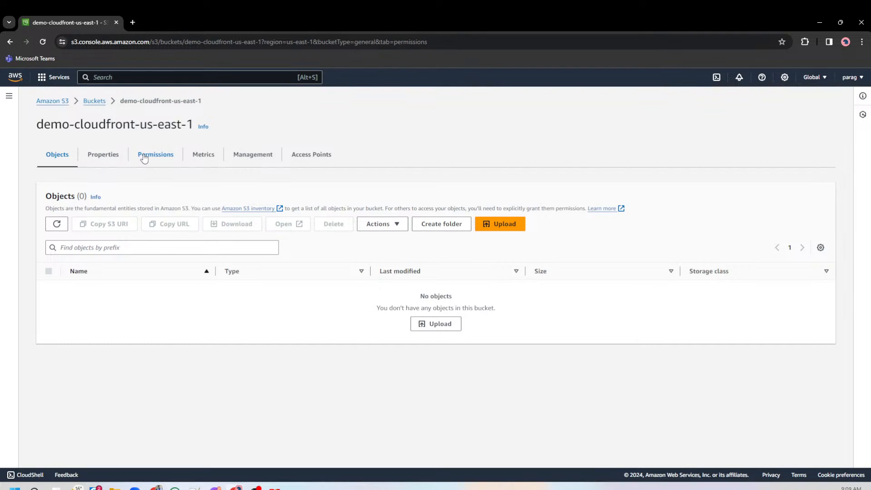
scroll(192, 301, "down", 3)
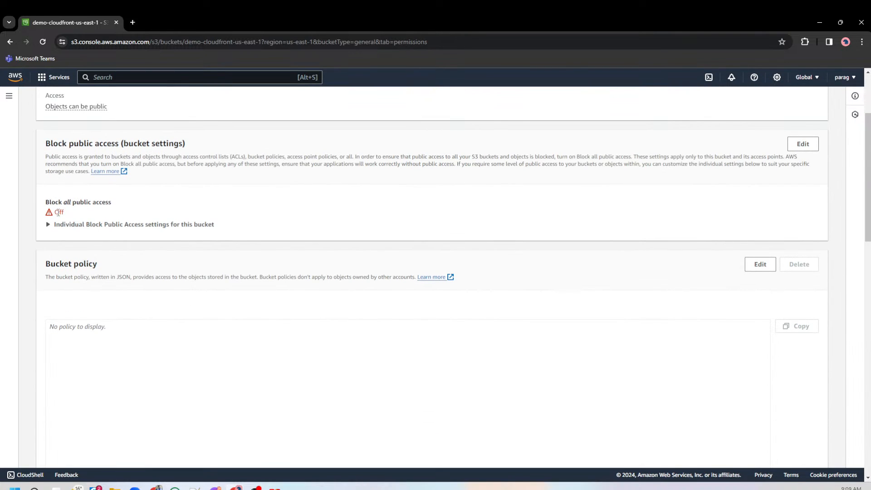
double_click(59, 211)
scroll(262, 217, "up", 3)
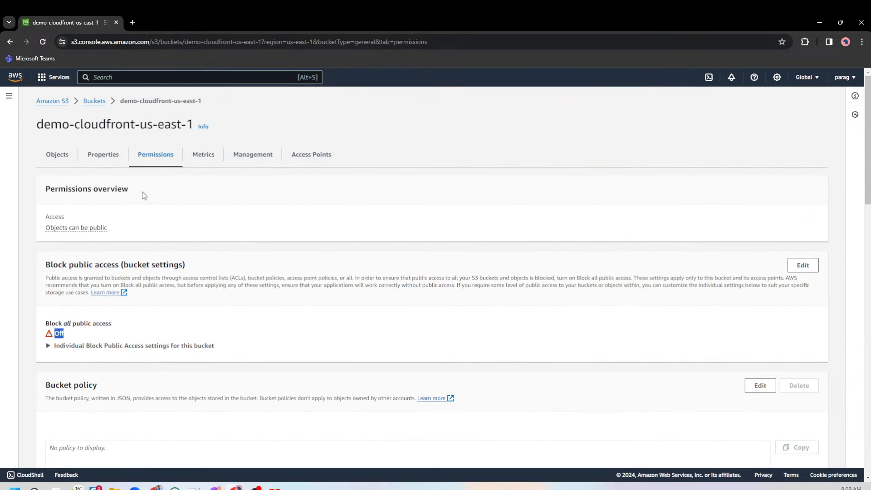
Start adding files to an upload for the bucket's objects and browse to the AWS-solution-arch folder inside pj.
left_click(62, 157)
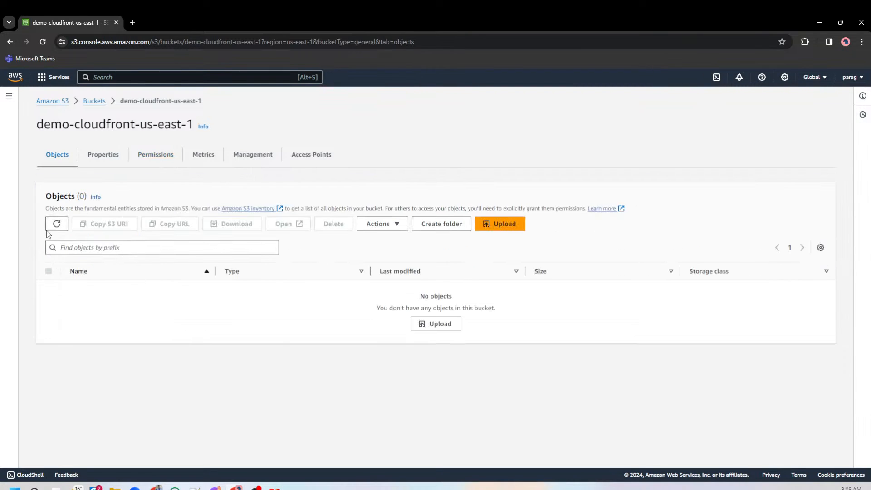
left_click(499, 223)
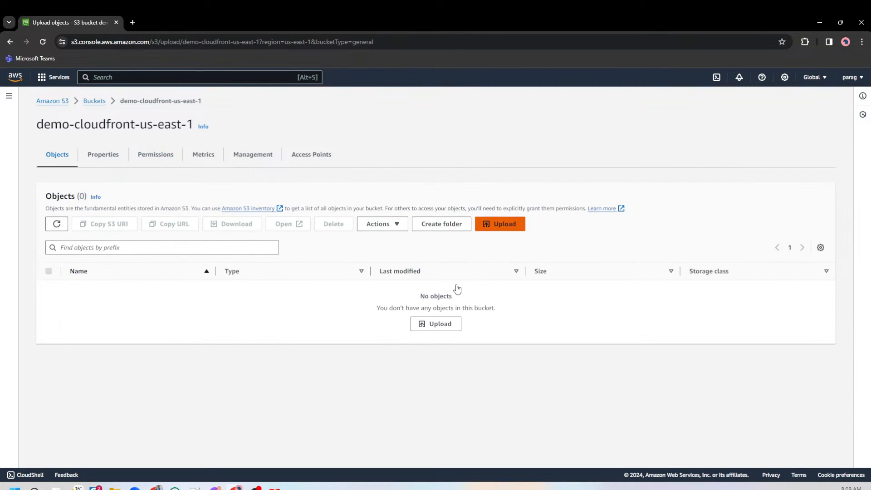
left_click(314, 221)
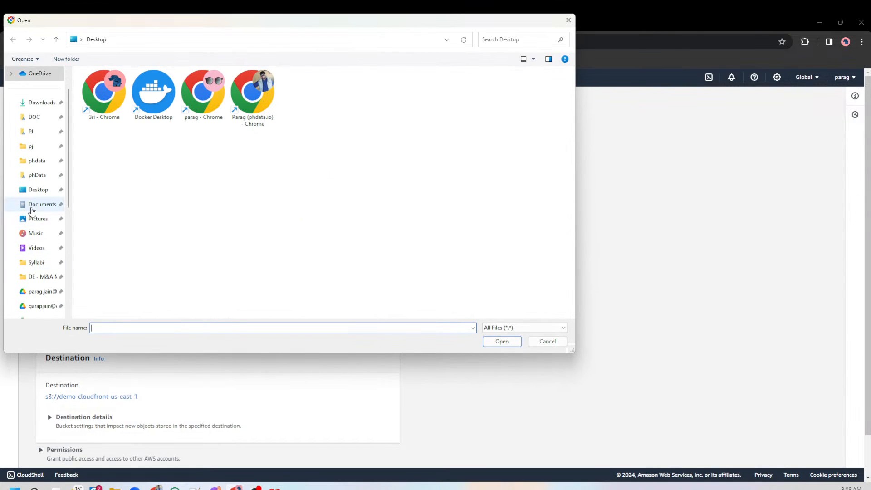
scroll(36, 195, "up", 1)
left_click(35, 181)
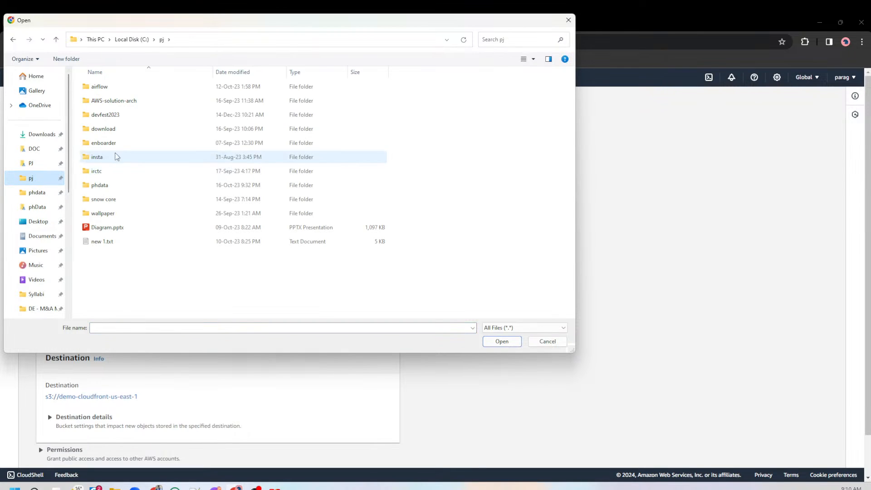
left_click(117, 117)
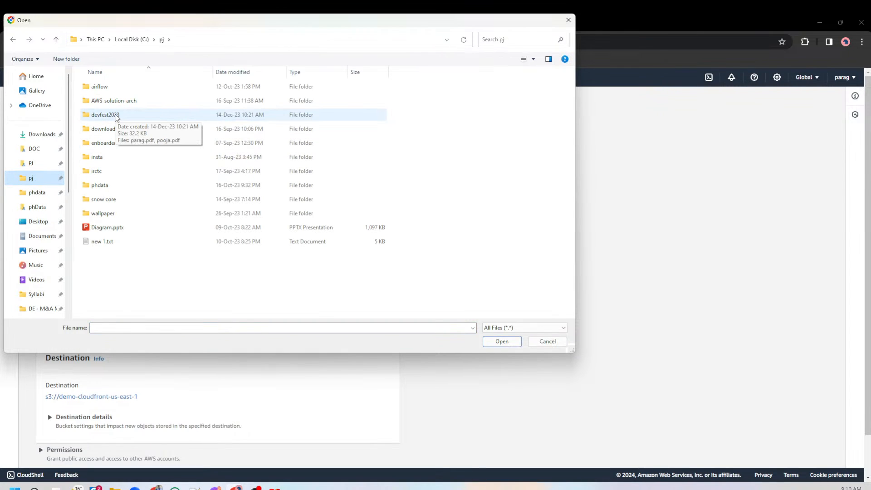
double_click(115, 101)
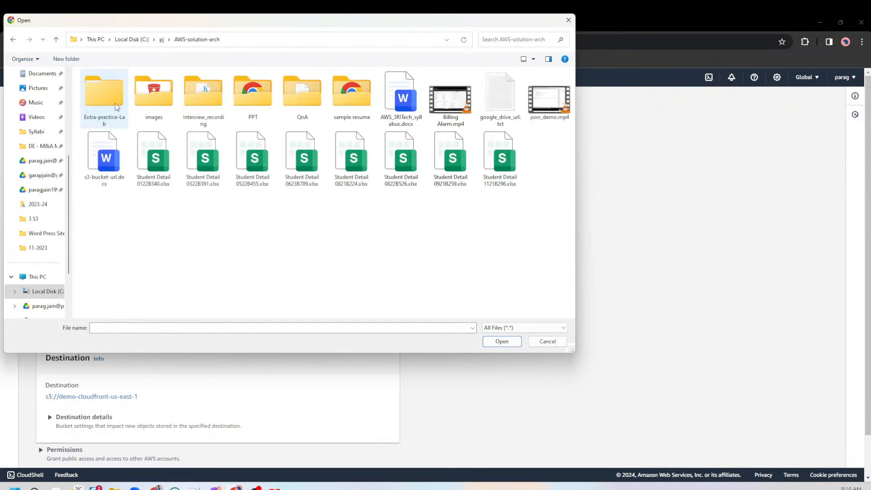
Add the image IMG_20201130_172048.jpg from the Images folder under PPT and 3 S3 to the upload.
left_click(248, 97)
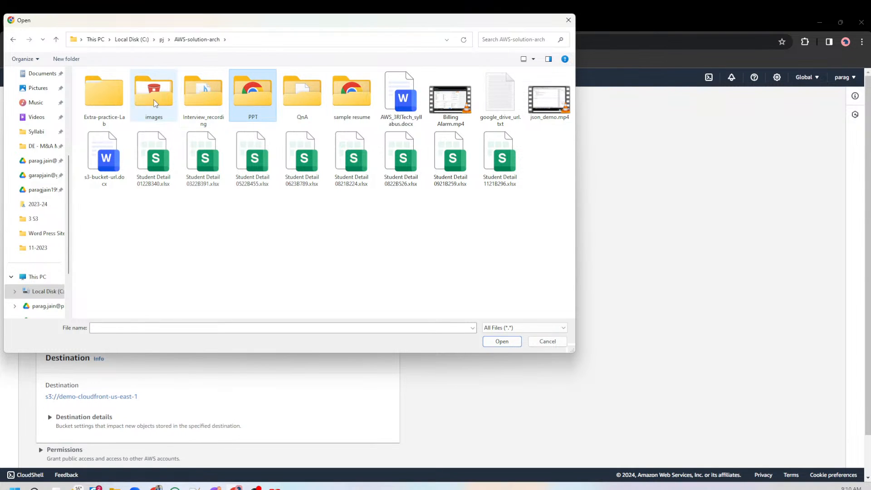
double_click(252, 97)
left_click(202, 97)
double_click(202, 98)
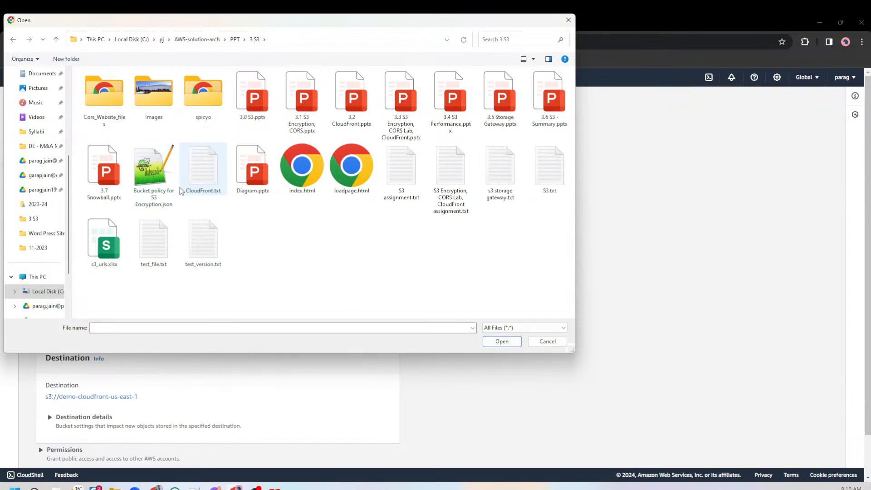
double_click(154, 93)
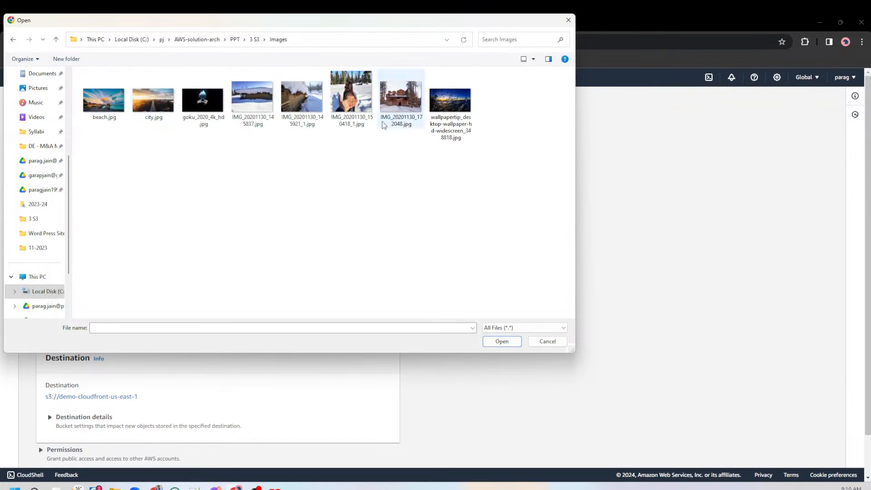
left_click(413, 107)
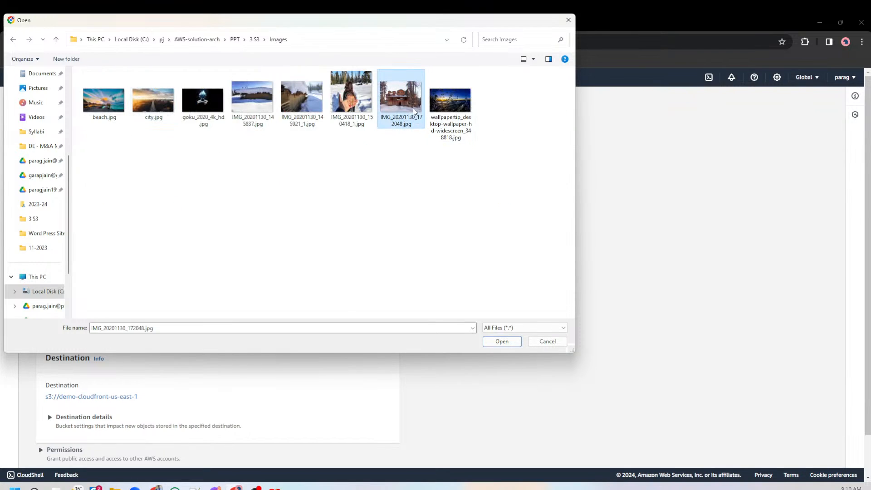
left_click(501, 341)
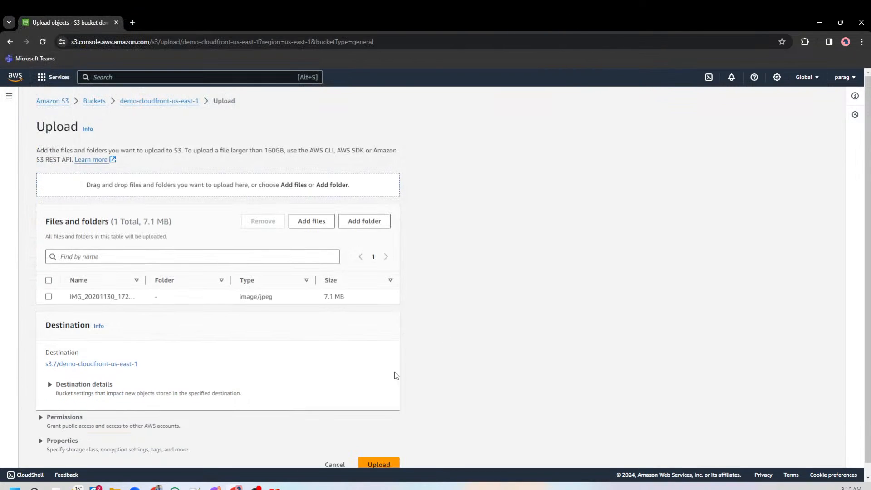
Grant public-read access to the uploaded object through the predefined ACLs and acknowledge the risk.
scroll(395, 374, "down", 1)
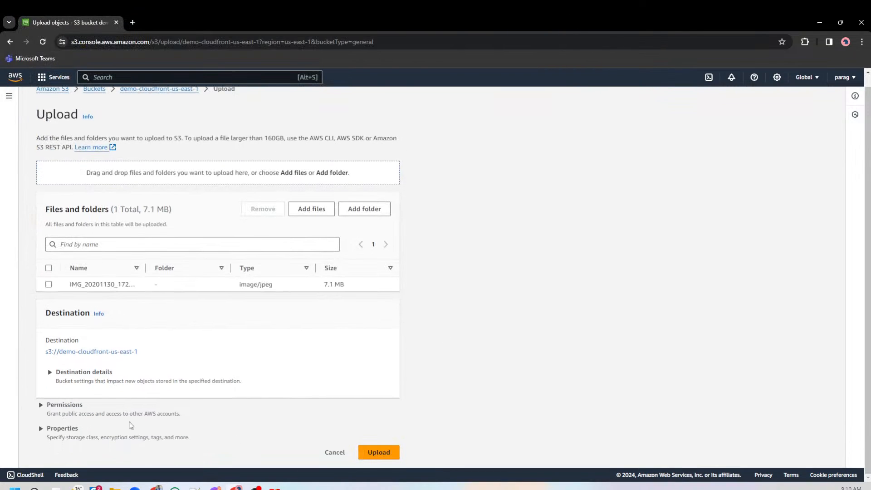
left_click(64, 405)
scroll(195, 390, "down", 4)
left_click(109, 403)
scroll(114, 399, "down", 1)
left_click(76, 390)
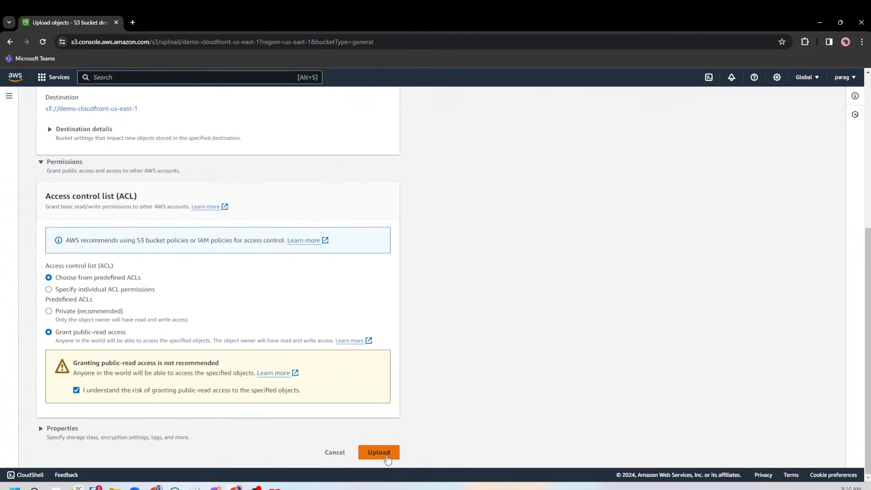
Upload the image to the bucket and copy the object URL of IMG_20201130_172048.jpg.
left_click(379, 453)
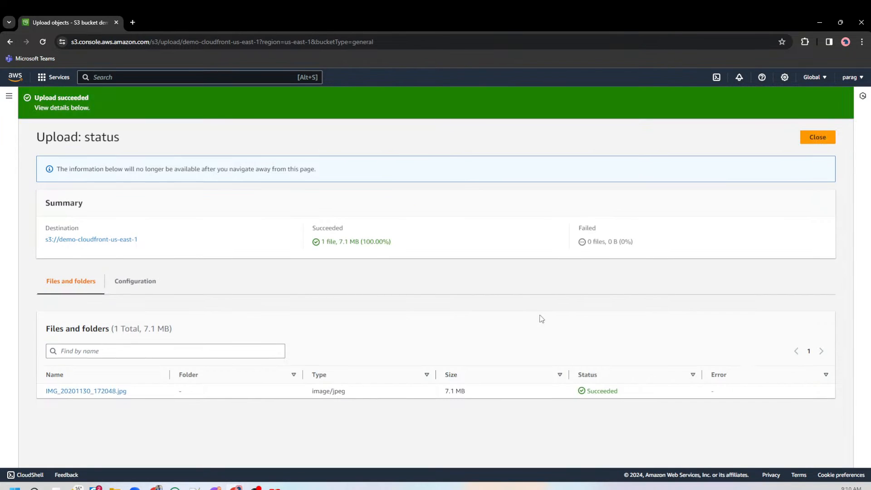
left_click(816, 137)
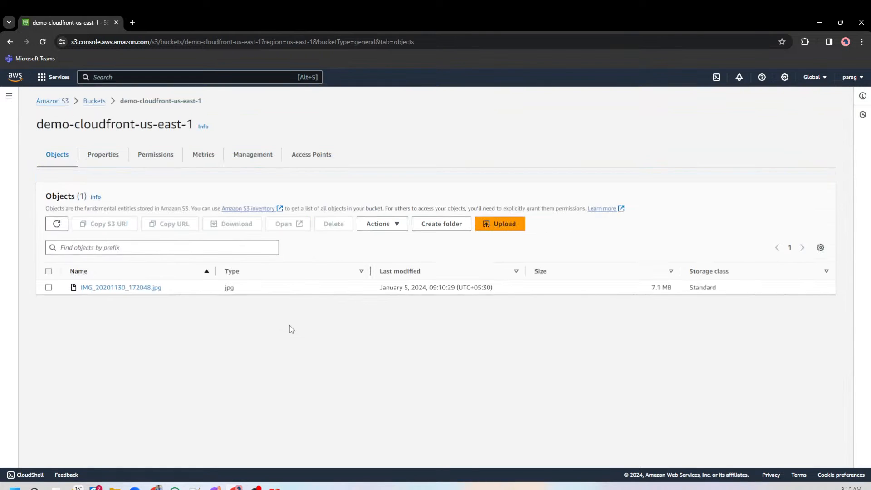
left_click(150, 289)
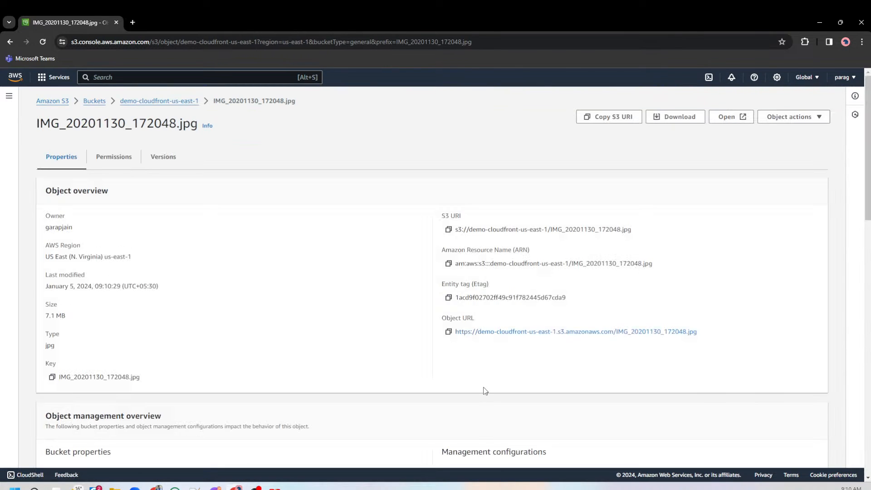
left_click(448, 331)
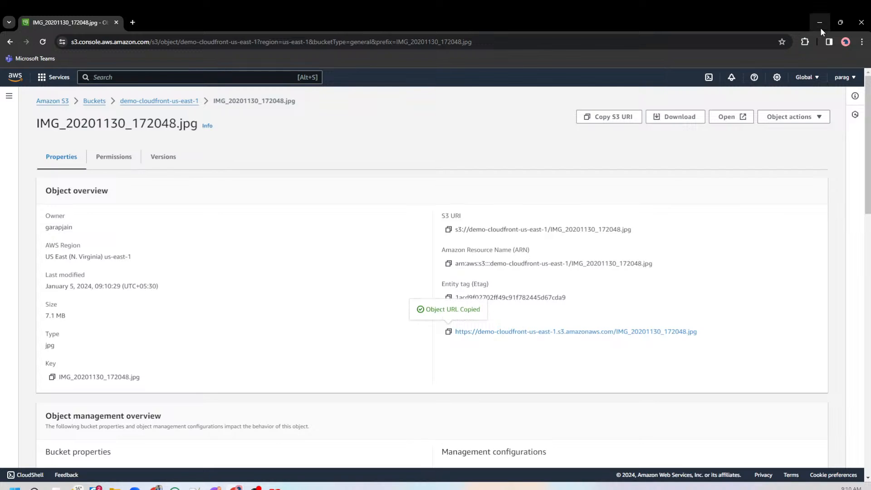
Load the copied object URL in a new incognito window to test public access to the image.
left_click(862, 42)
left_click(772, 88)
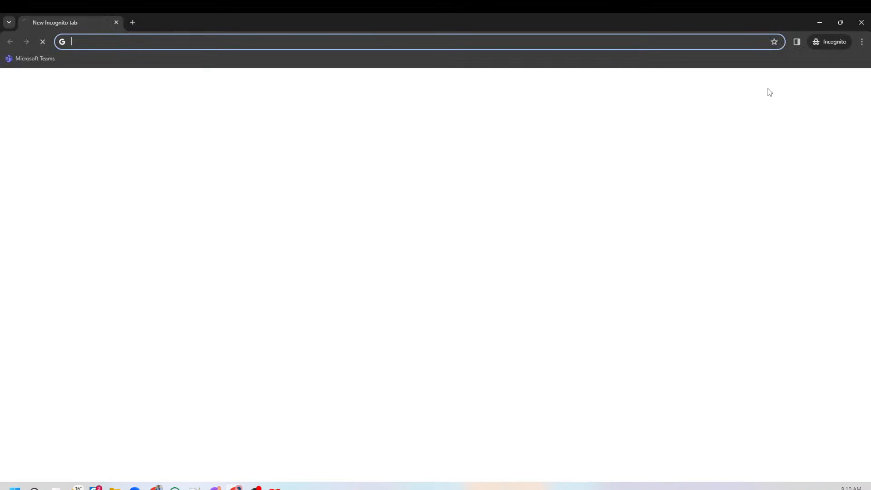
key("ctrl+v")
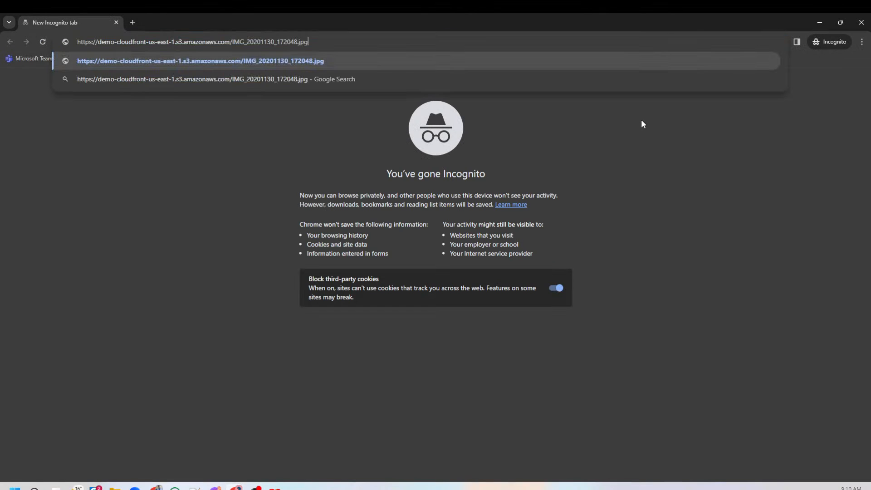
key("Return")
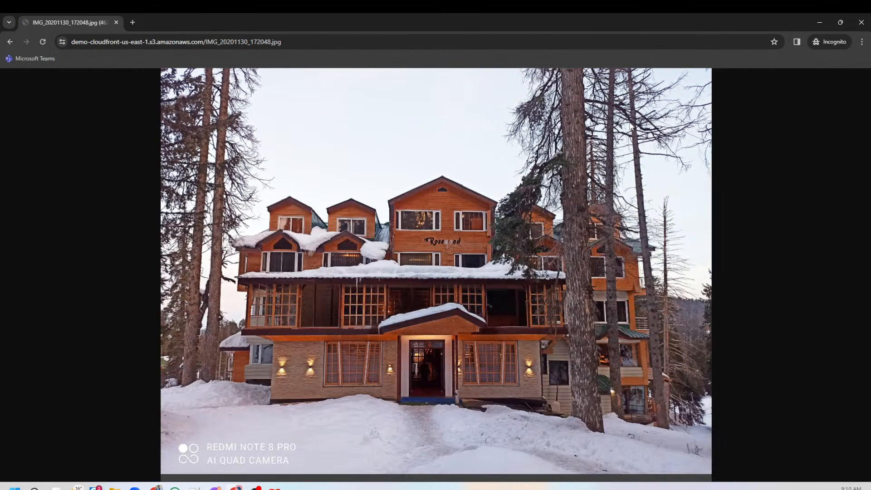
Reload the image several times to judge its loading time, and close the incognito window.
left_click(43, 41)
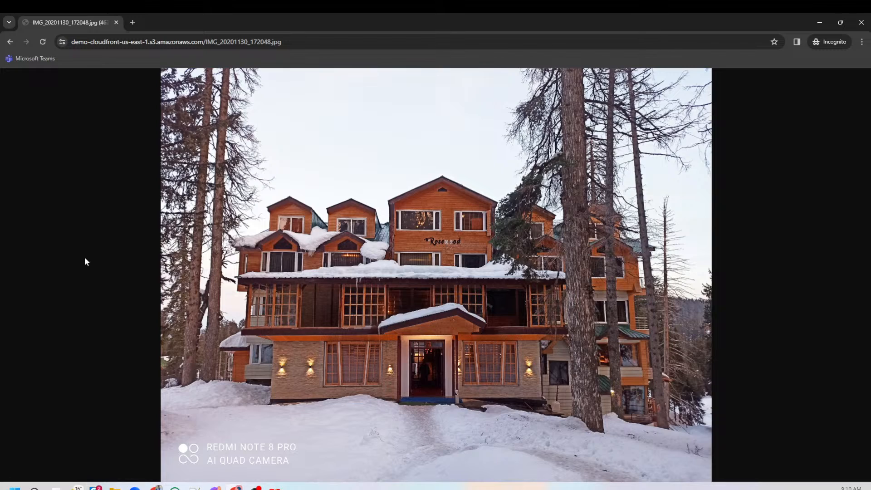
left_click(44, 38)
left_click(44, 44)
left_click(862, 23)
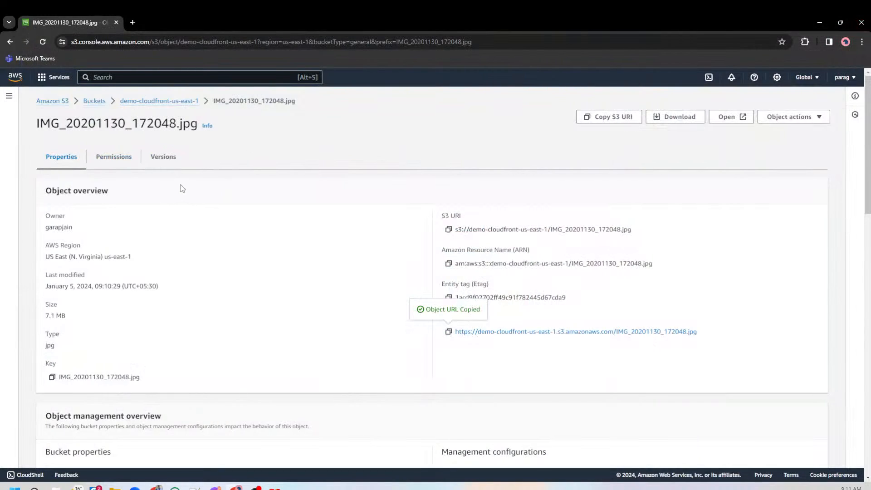
Search the AWS services for cloudfront and open the CloudFront console in a new browser tab.
left_click(155, 77)
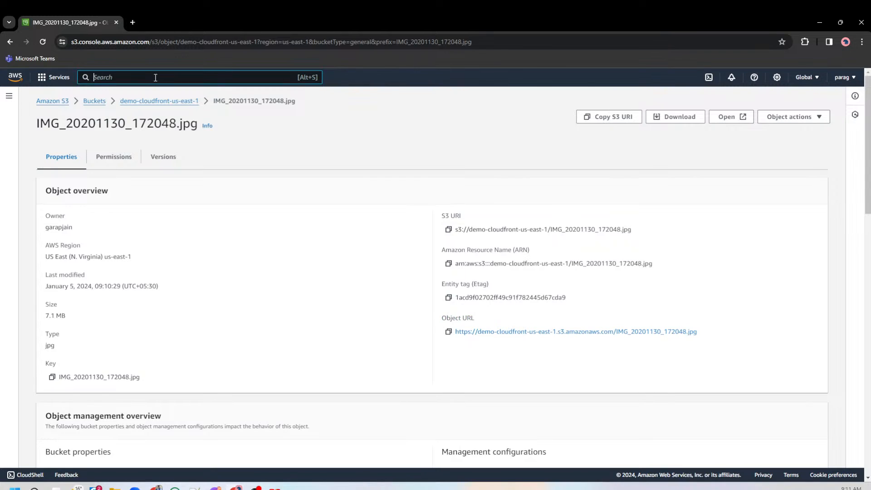
type("cloudfront")
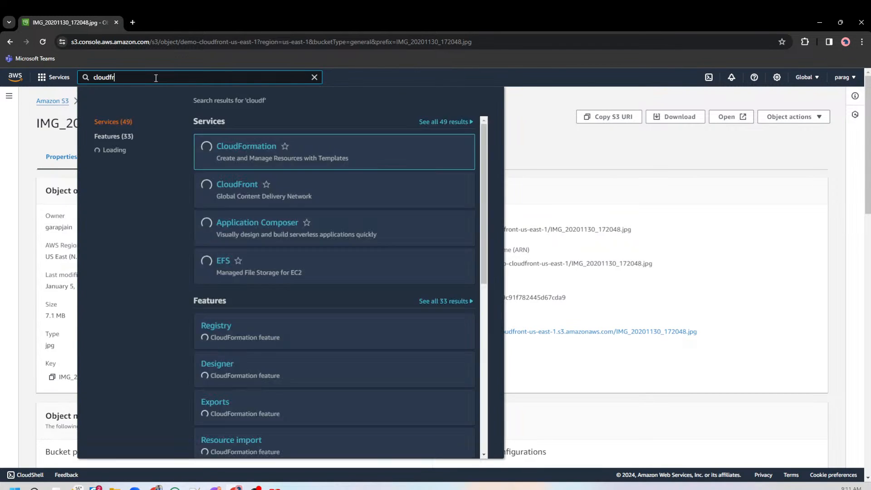
middle_click(249, 147)
left_click(156, 22)
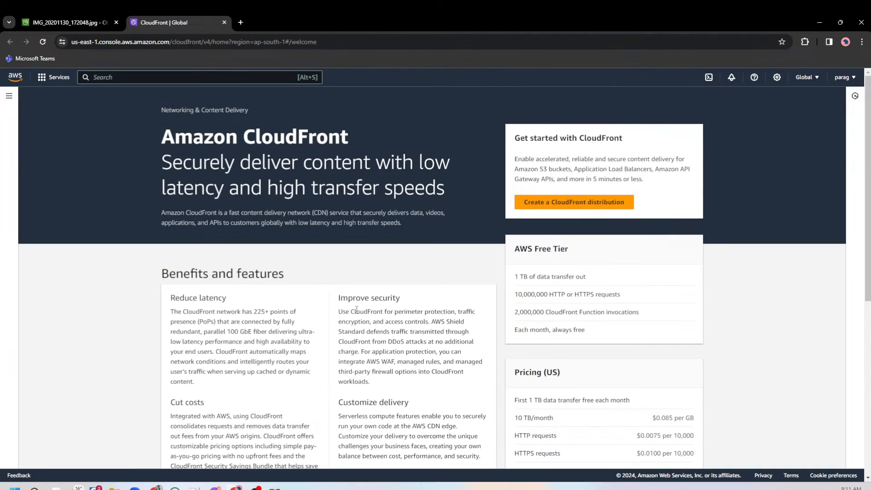
Start creating a CloudFront distribution with the demo-cloudfront-us-east-1 S3 bucket as its origin domain.
left_click(10, 97)
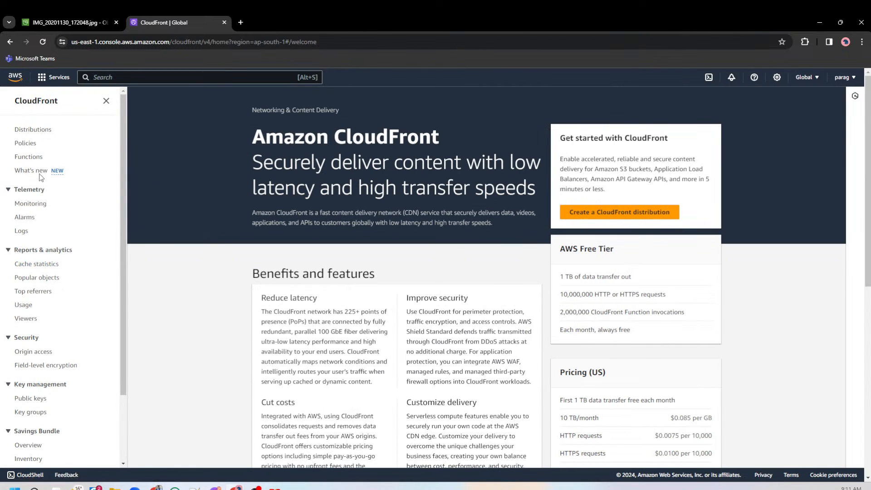
left_click(31, 130)
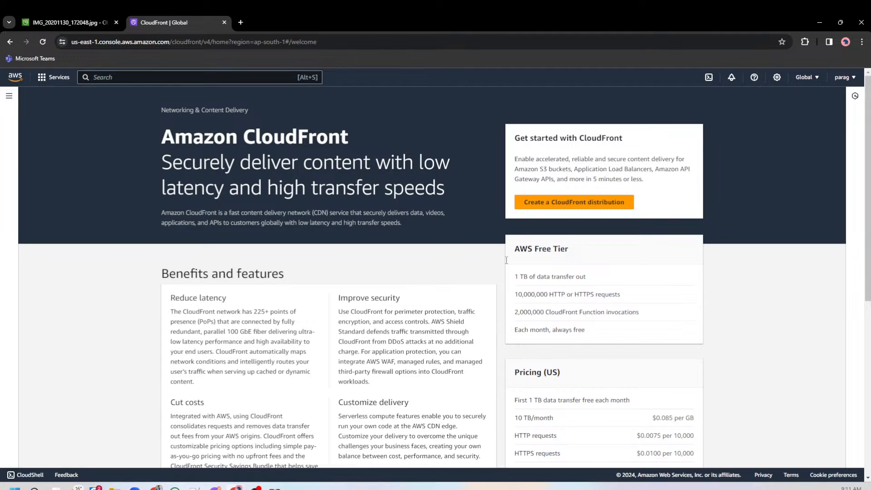
left_click(565, 207)
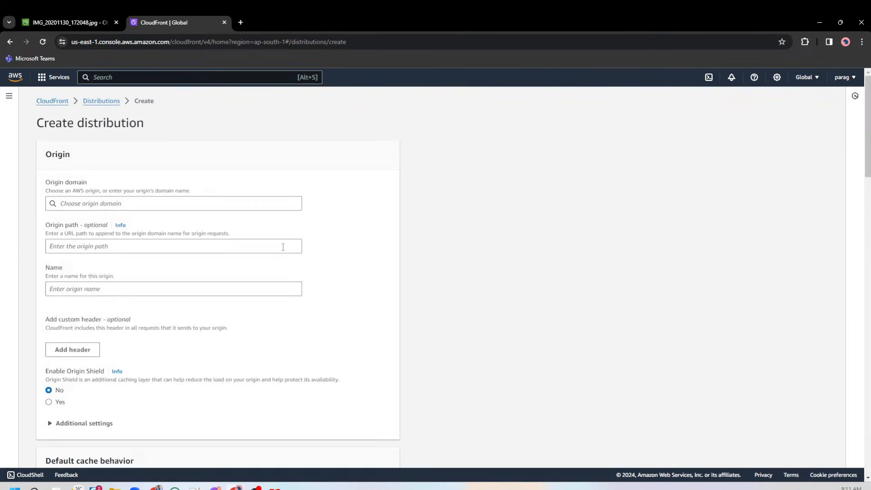
left_click(219, 203)
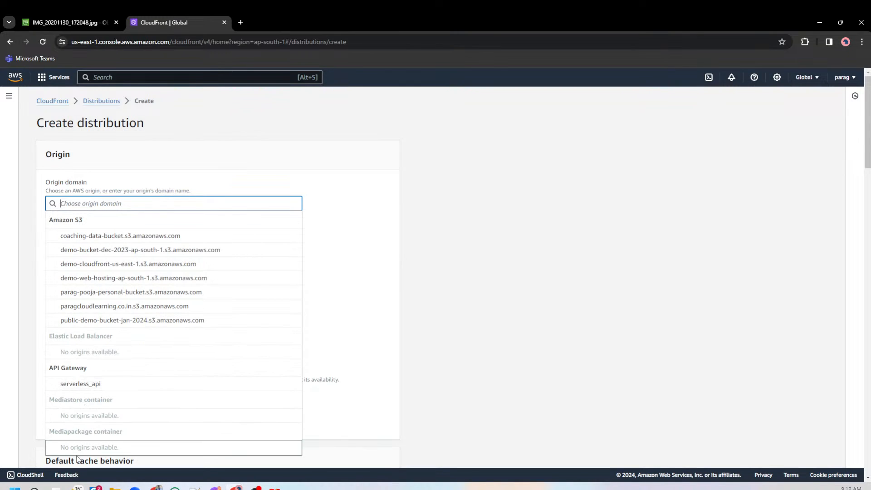
left_click(101, 265)
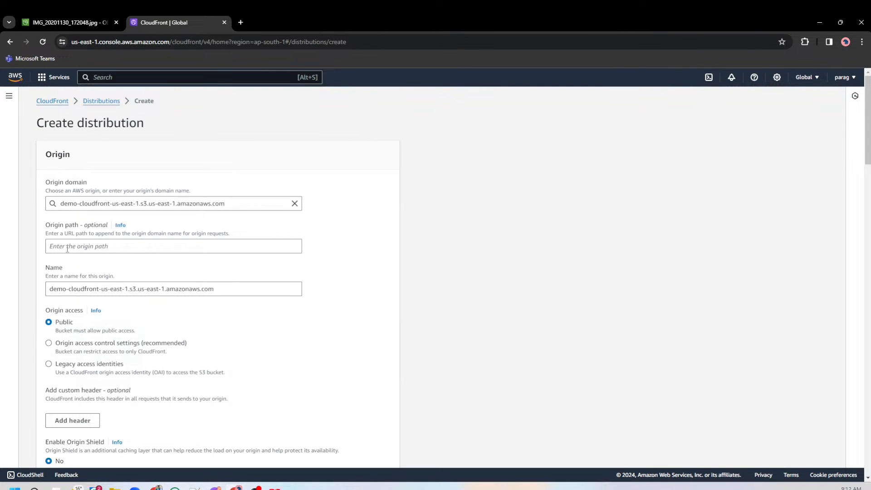
left_click(67, 249)
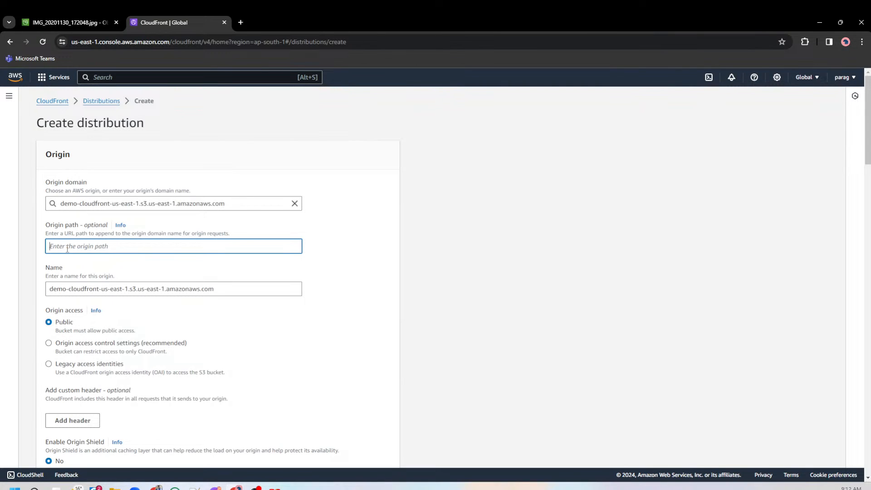
type("folder1")
key("ctrl+a")
key("BackSpace")
Set the origin access to legacy access identities and look through the existing origin access identities.
scroll(235, 282, "down", 1)
scroll(220, 295, "down", 2)
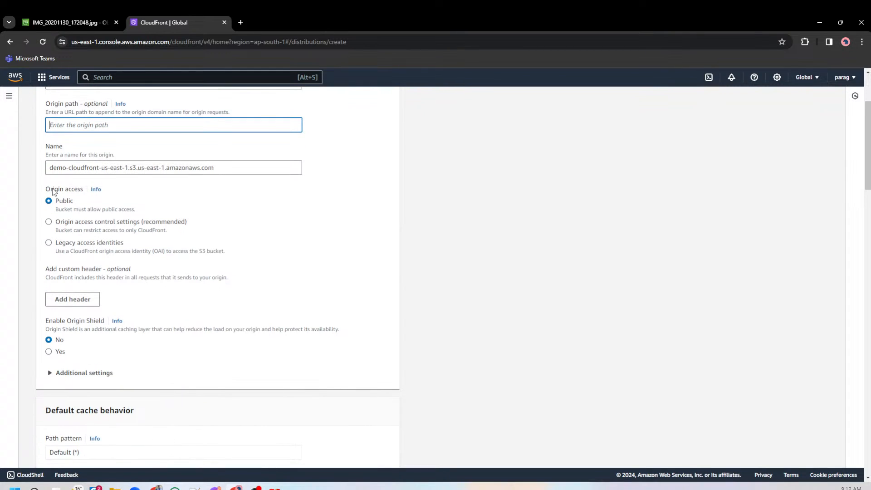
left_click_drag(45, 189, 84, 190)
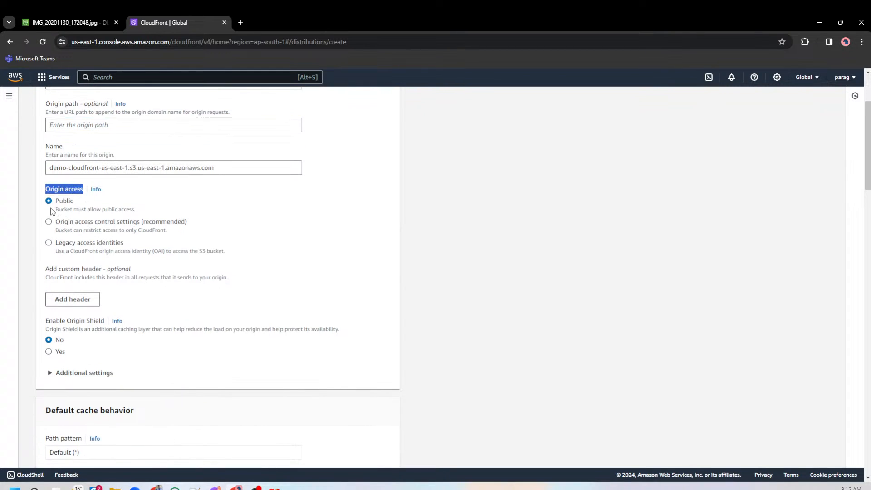
left_click(95, 242)
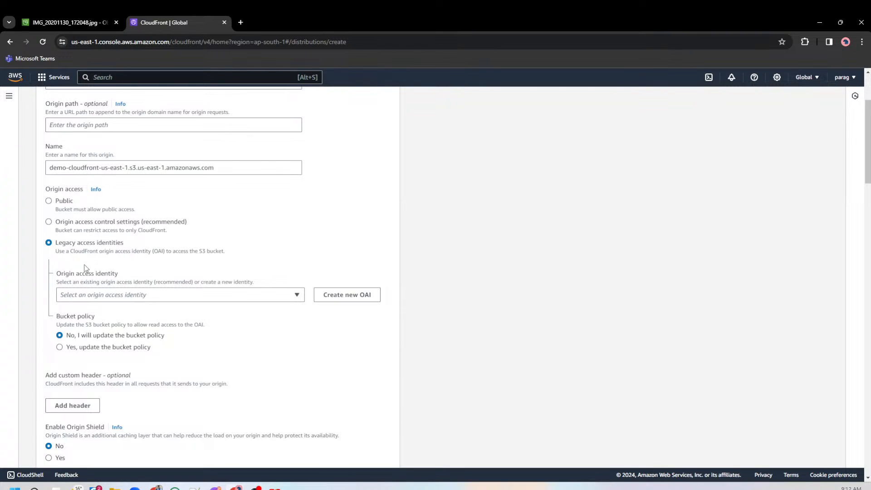
left_click(186, 297)
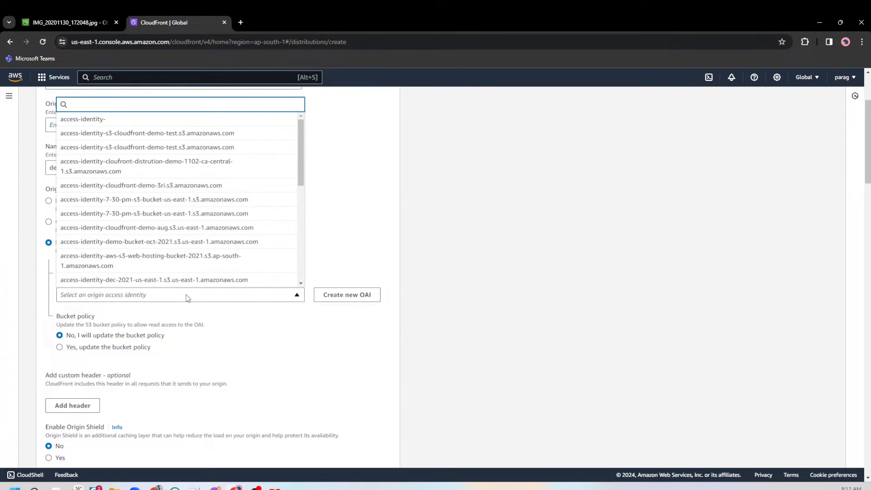
left_click(186, 298)
left_click_drag(45, 189, 84, 193)
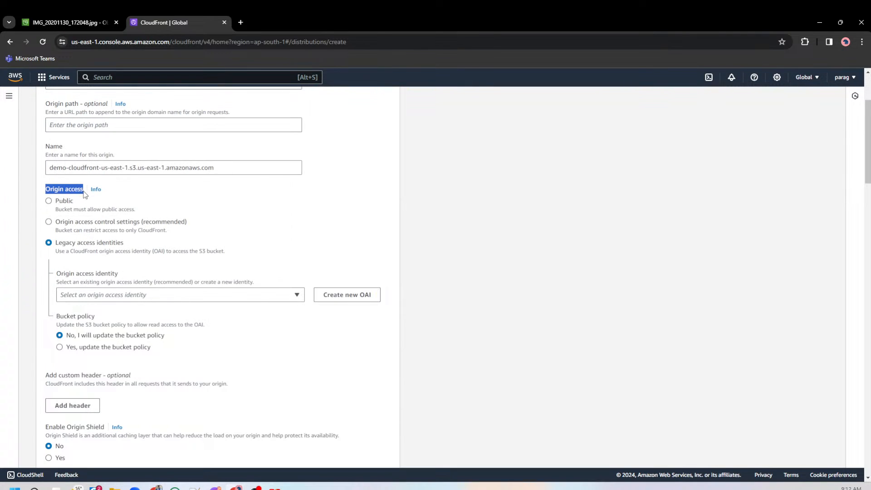
left_click_drag(62, 242, 128, 240)
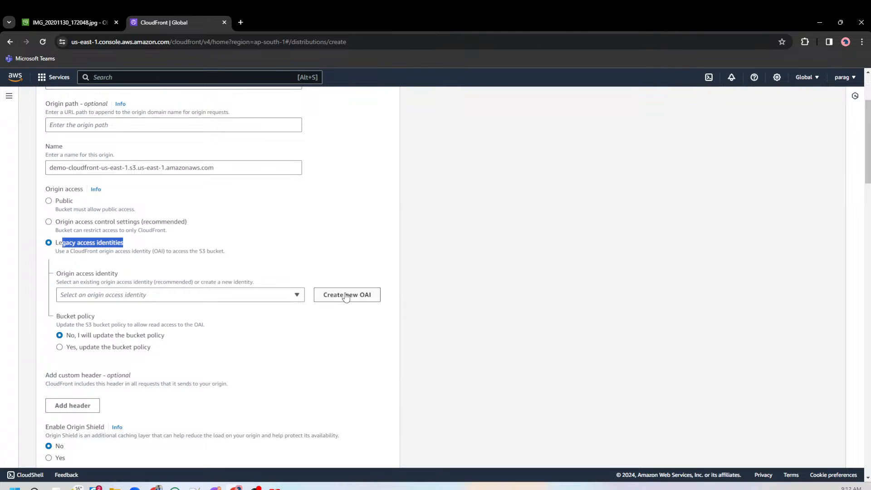
Choose to have the bucket policy updated and create a new OAI named demo-cloudfront-us-east-1.s3.us-east-1.amazonaws.com.
left_click(135, 350)
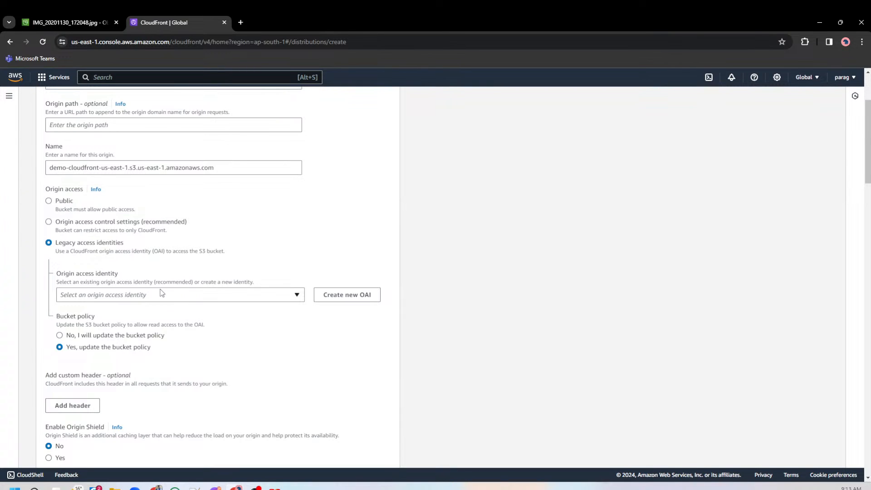
left_click(365, 296)
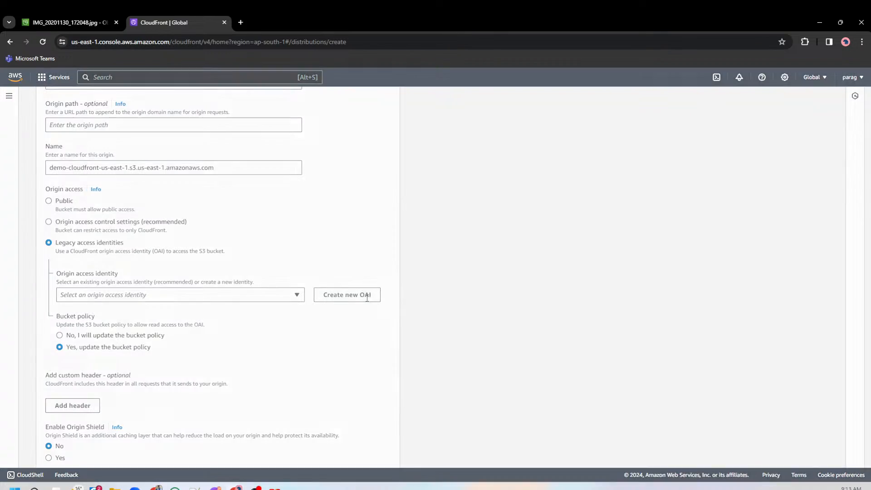
double_click(361, 238)
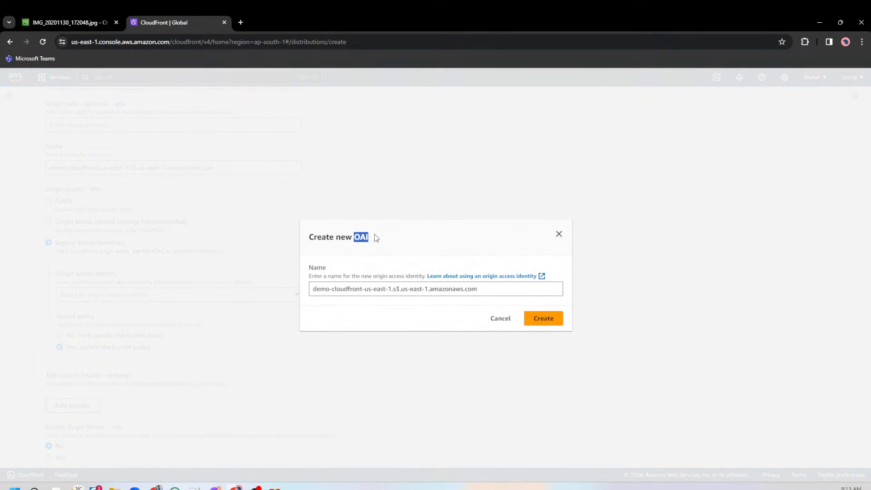
left_click(553, 319)
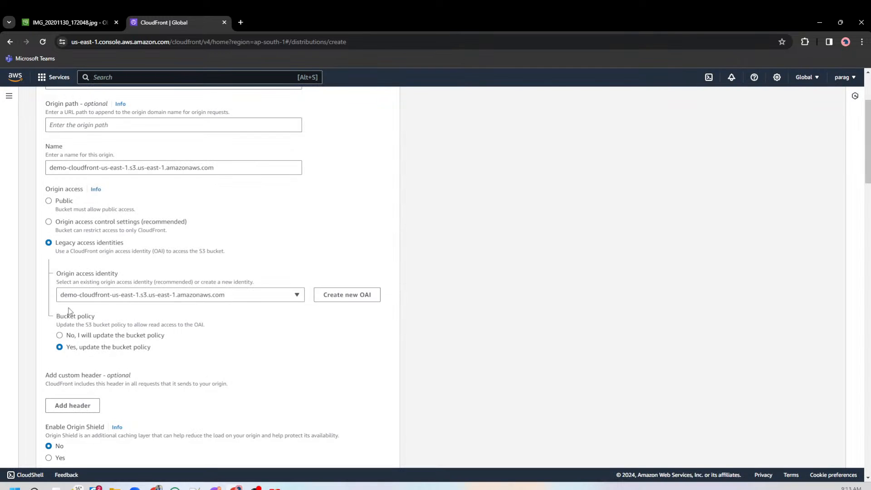
Check the object's permissions and the bucket policy in the permissions of the demo-cloudfront-us-east-1 bucket.
left_click(83, 24)
left_click(124, 162)
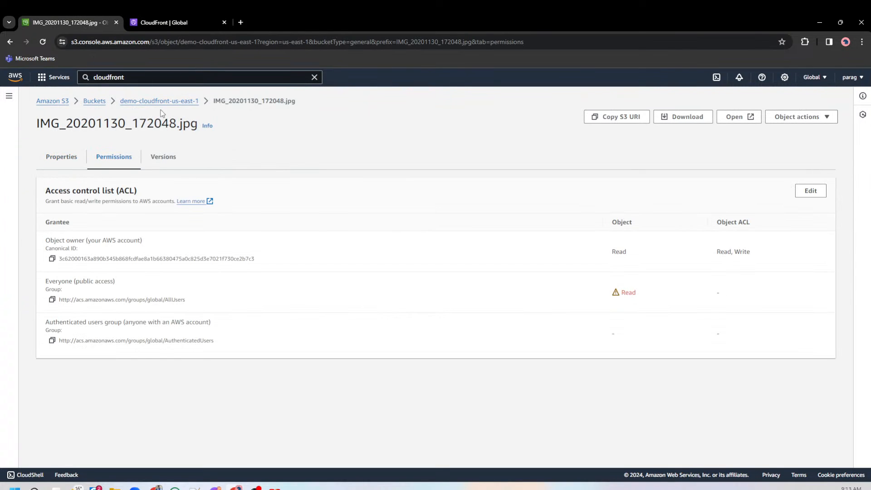
left_click(166, 101)
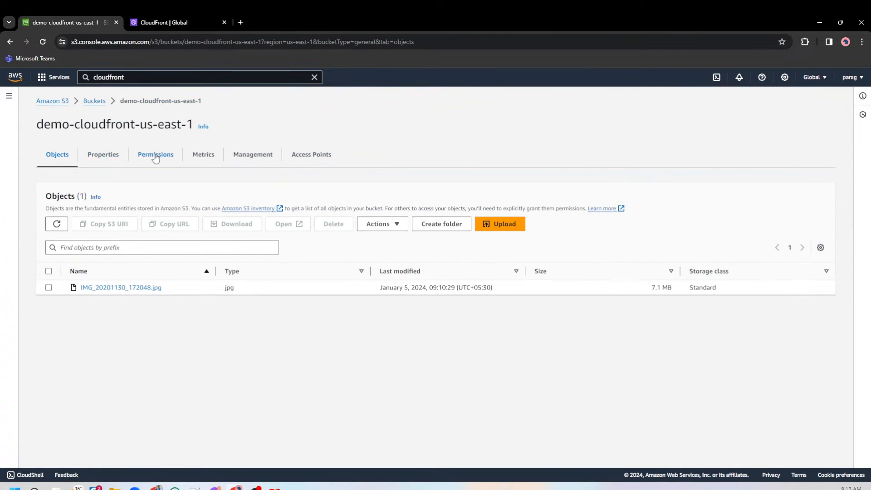
left_click(155, 156)
scroll(181, 303, "down", 4)
left_click(77, 285)
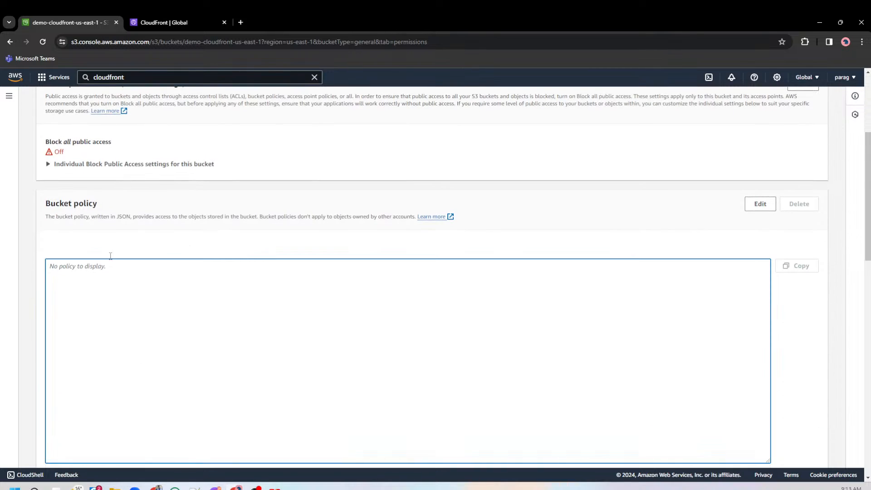
left_click_drag(55, 217, 162, 303)
scroll(167, 311, "up", 5)
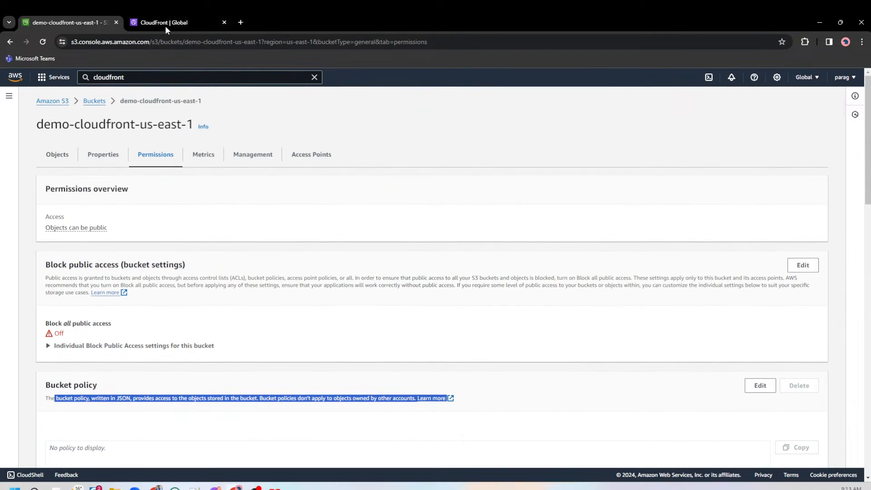
Review the distribution form's option to update the bucket policy and compare it with the bucket's current policy.
left_click(164, 23)
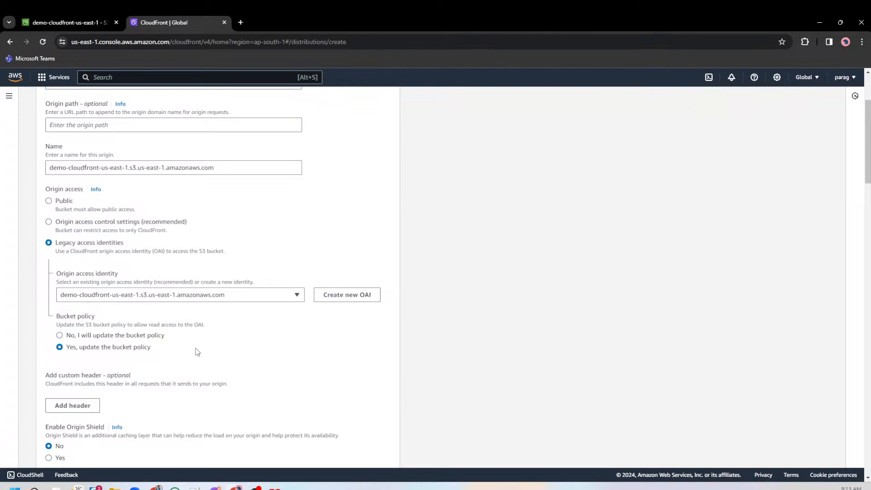
left_click_drag(82, 350, 154, 353)
left_click(136, 353)
left_click_drag(80, 349, 156, 352)
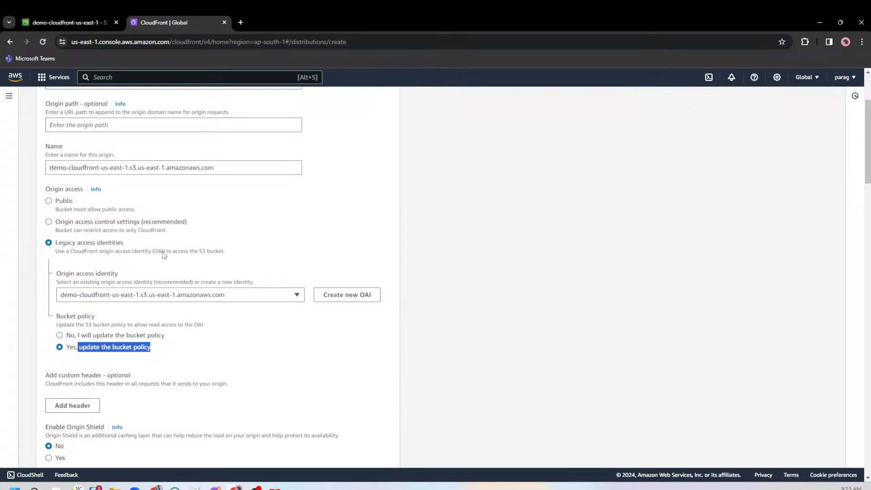
left_click(99, 19)
scroll(132, 426, "down", 3)
left_click(95, 366)
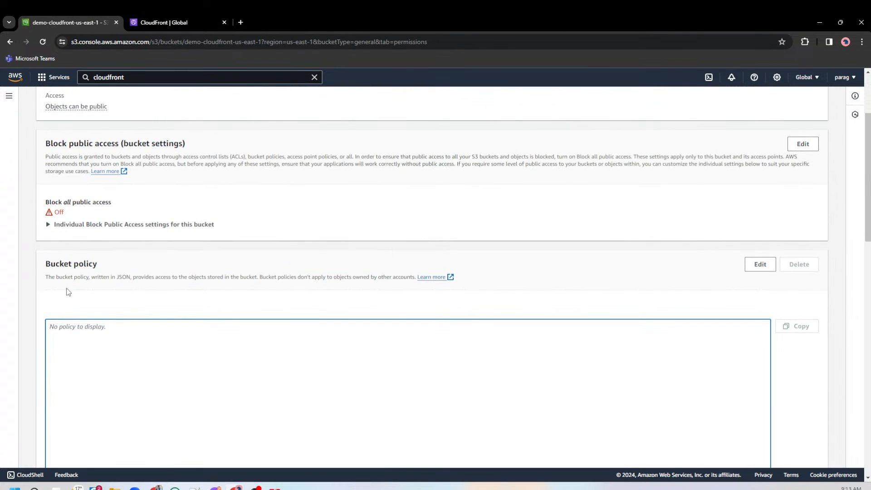
Compare the origin access and bucket policy options in the distribution form with the bucket's current policy in S3.
left_click(163, 18)
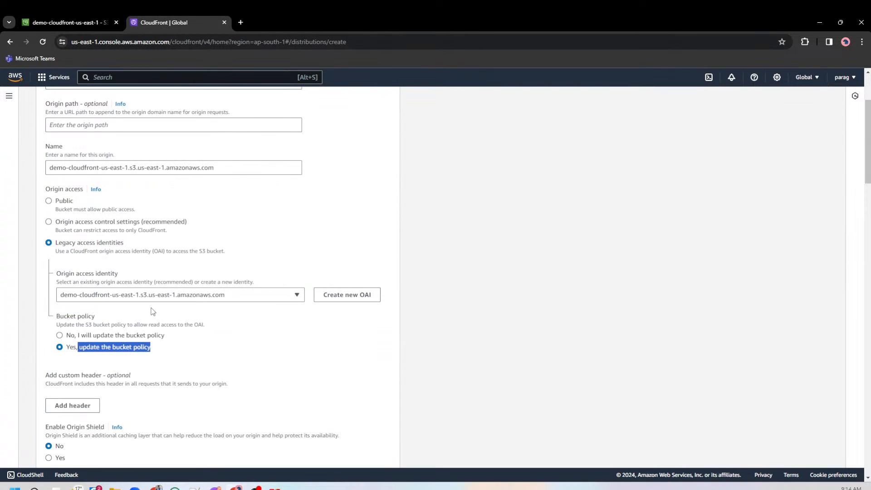
scroll(153, 312, "down", 1)
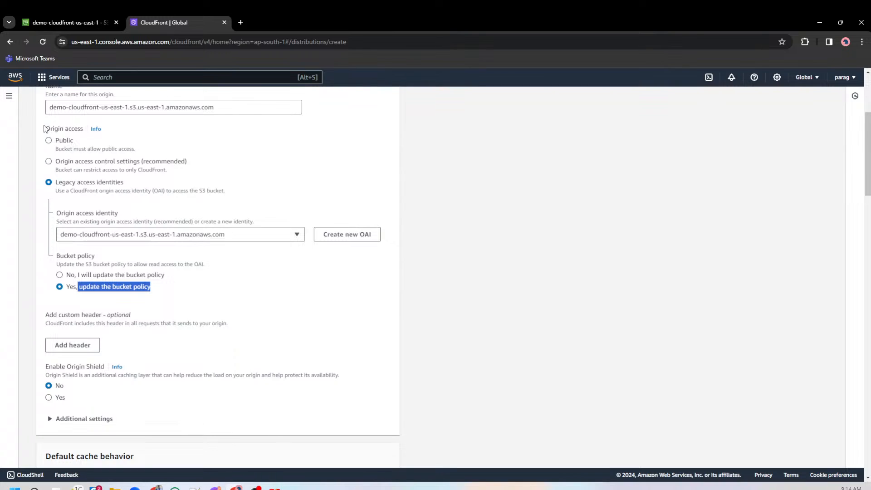
left_click_drag(45, 128, 84, 129)
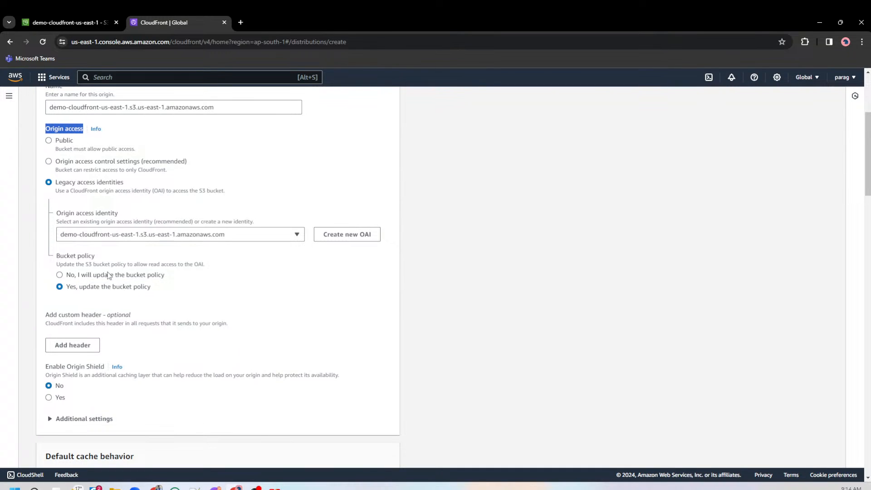
left_click(89, 21)
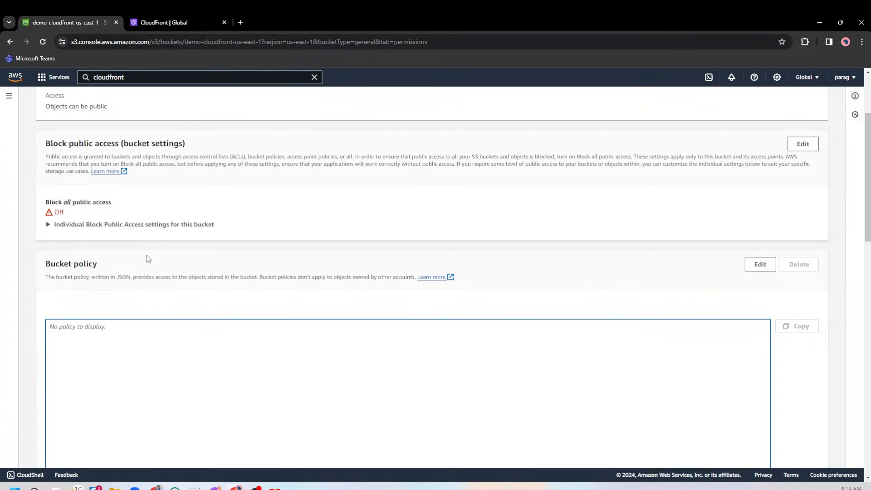
left_click(175, 19)
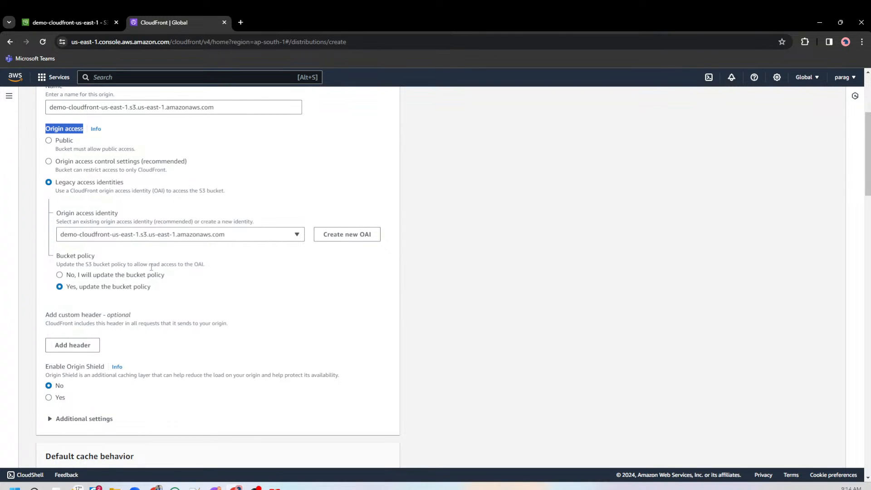
scroll(152, 268, "down", 1)
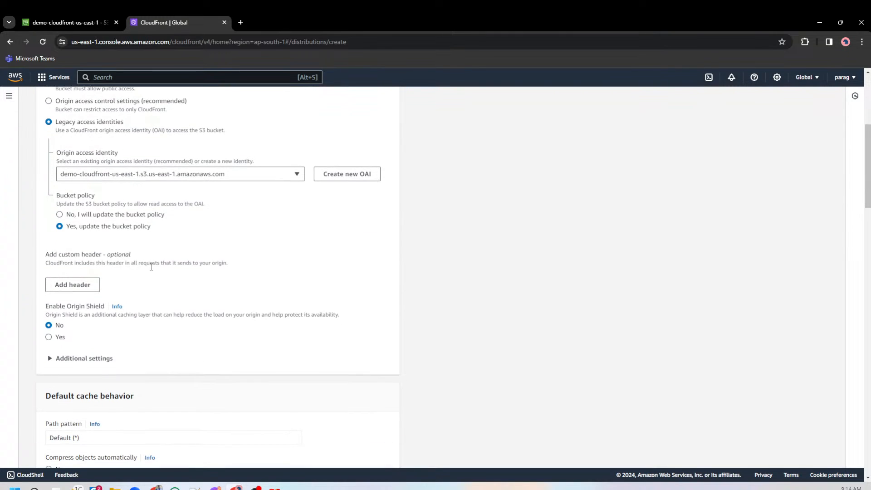
scroll(152, 268, "up", 1)
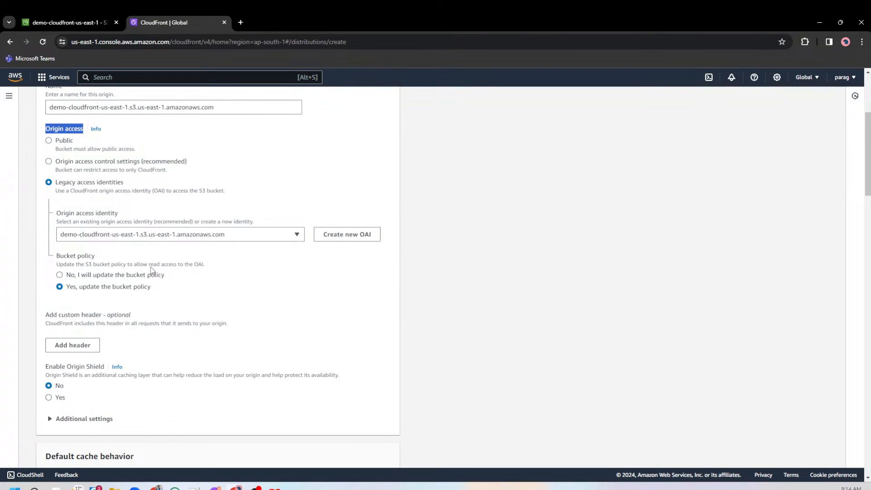
Review the origin's additional connection settings, the default cache behavior and the viewer protocol policy.
scroll(166, 255, "down", 3)
left_click(84, 300)
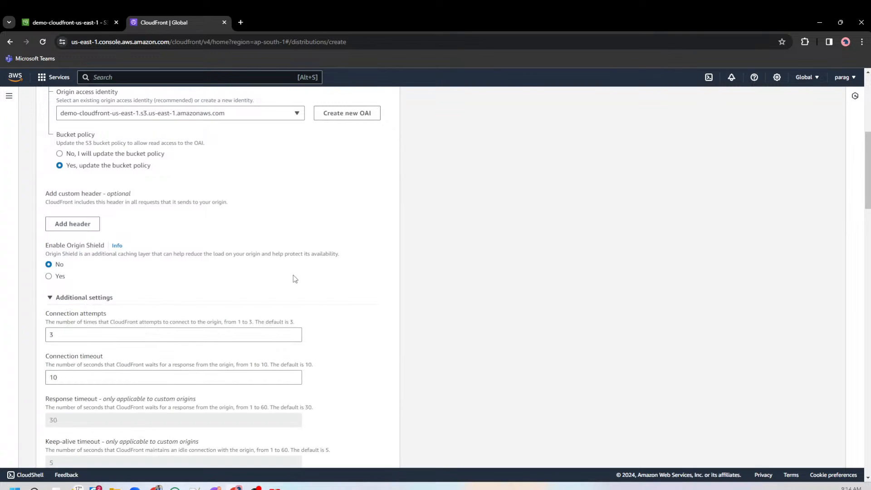
scroll(293, 275, "down", 3)
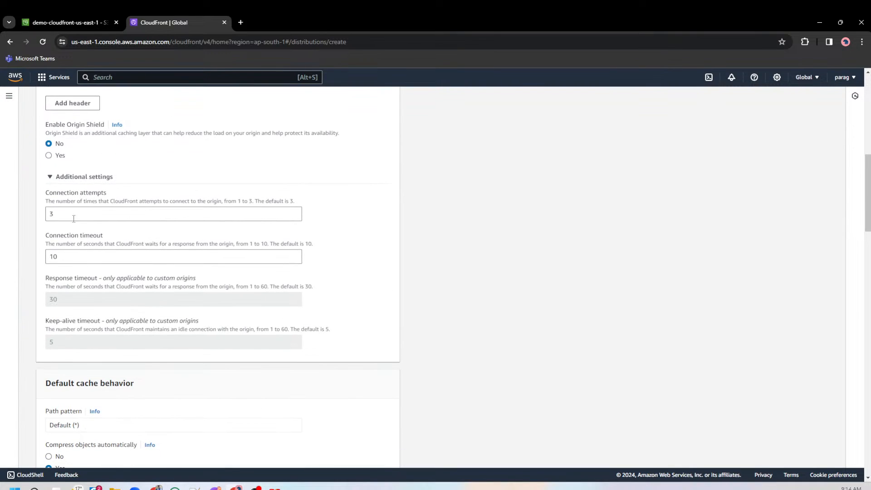
left_click(71, 179)
scroll(148, 234, "down", 3)
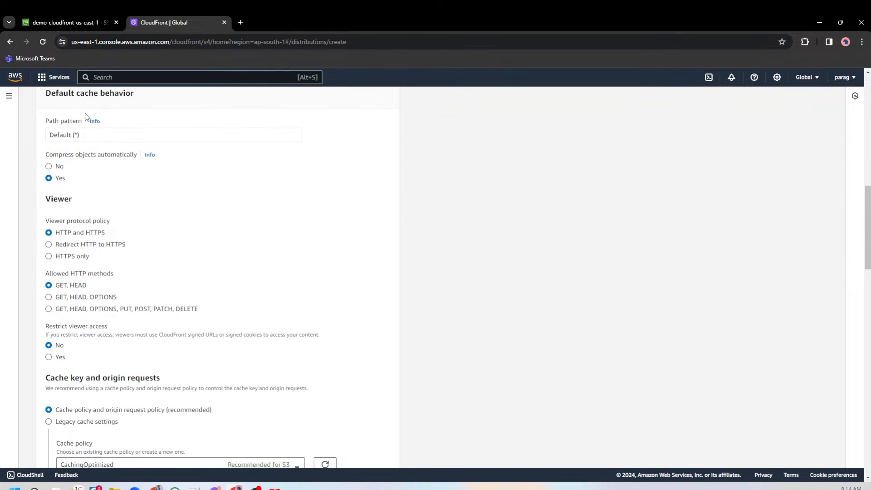
left_click_drag(51, 93, 141, 93)
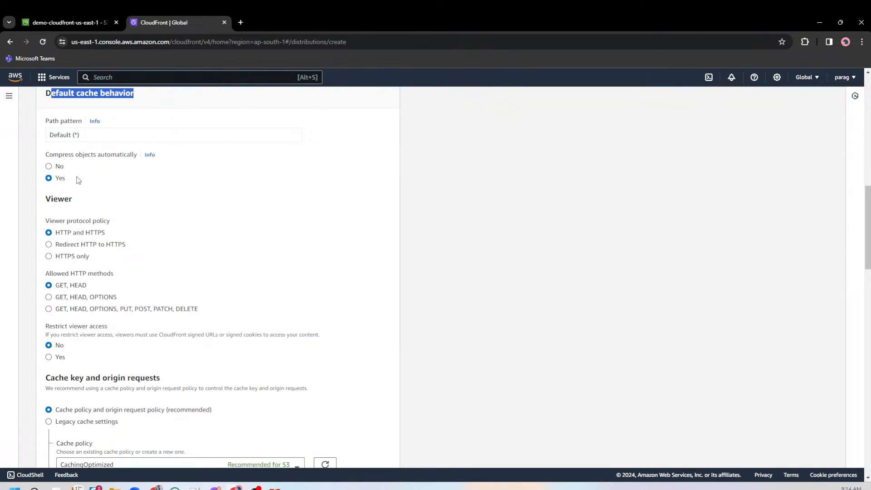
left_click_drag(45, 221, 119, 224)
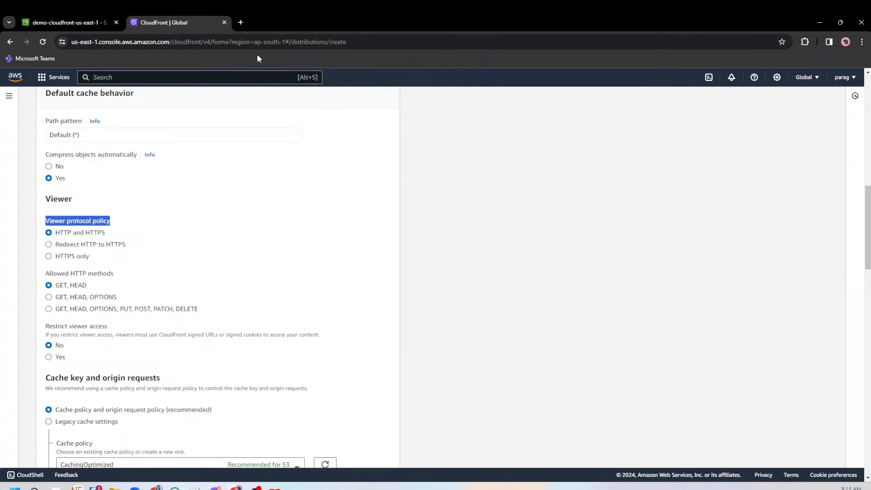
left_click(240, 23)
type("g")
key("BackSpace")
type("http")
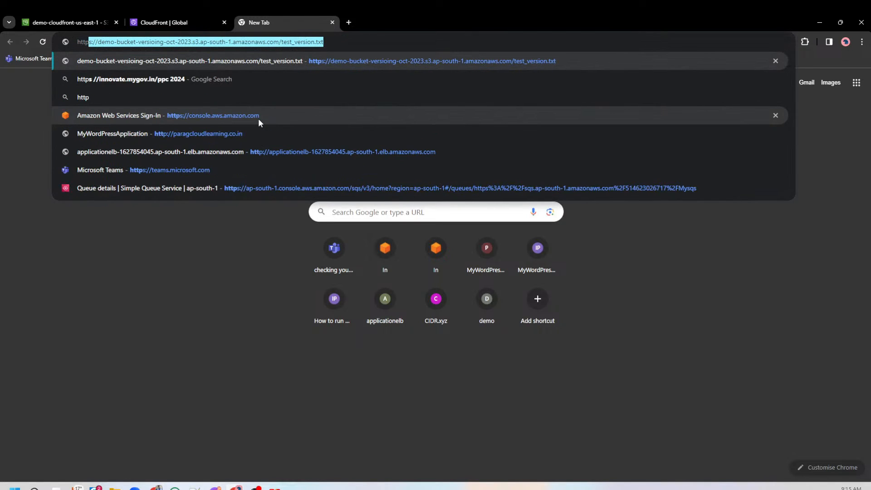
type("://")
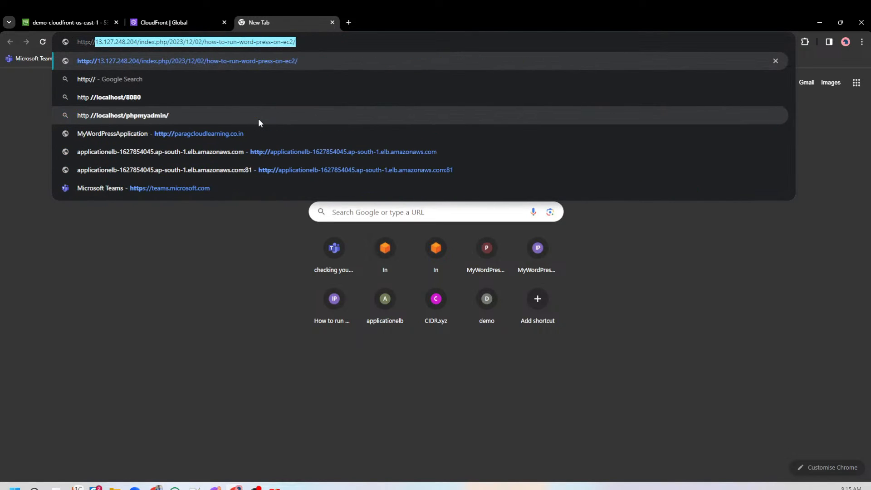
type("google.com")
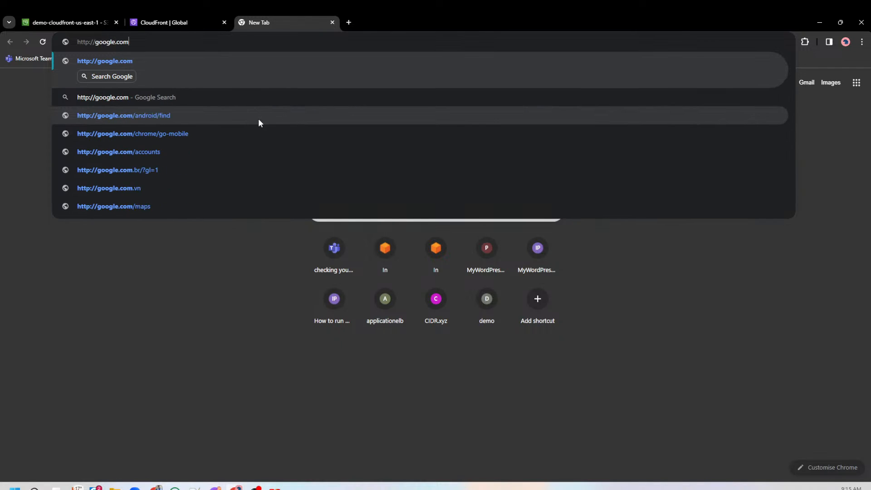
key("Return")
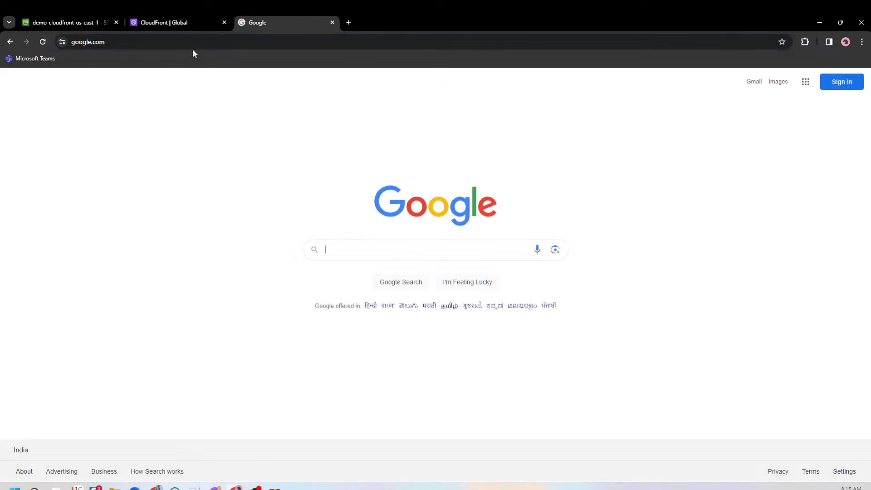
Change the Google page's address from https to http, reload it and examine the protocol in the full address.
left_click(194, 43)
left_click(194, 45)
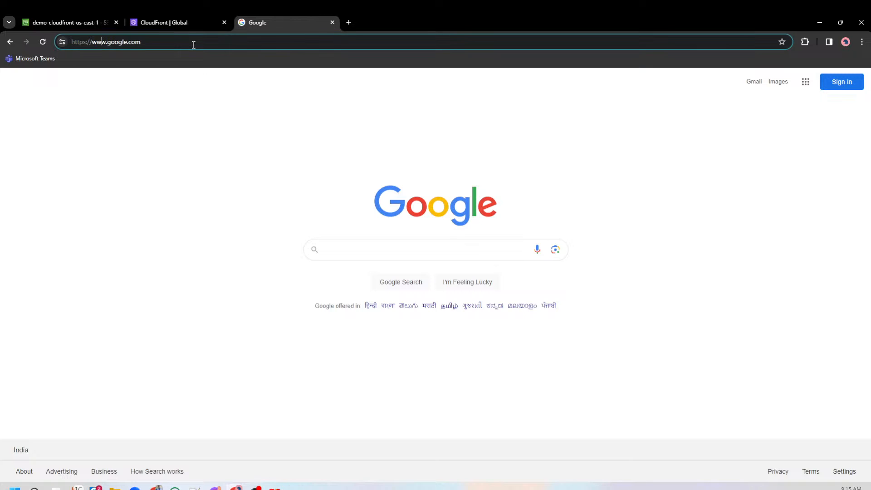
key("shift+Left")
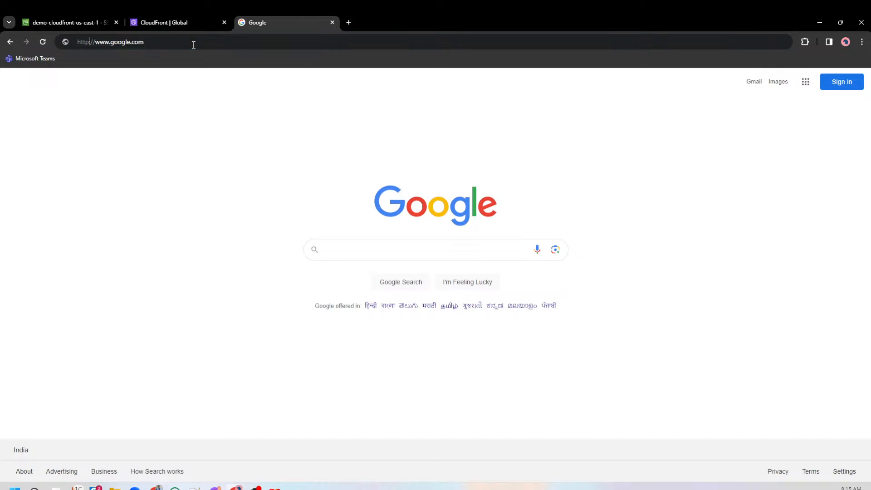
key("BackSpace")
key("Return")
left_click(194, 45)
key("Left")
key("Left")
key("Left")
key("Left")
key("Left")
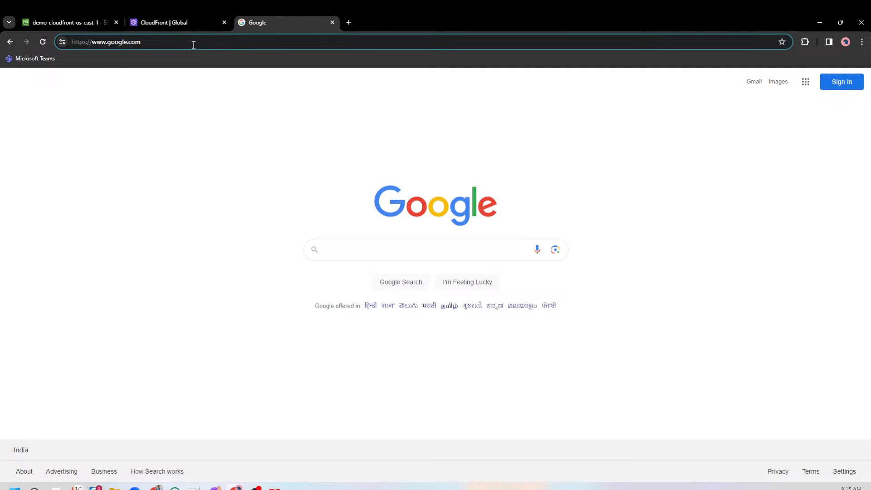
Return to the CloudFront distribution form and set the viewer protocol policy to Redirect HTTP to HTTPS.
left_click(184, 20)
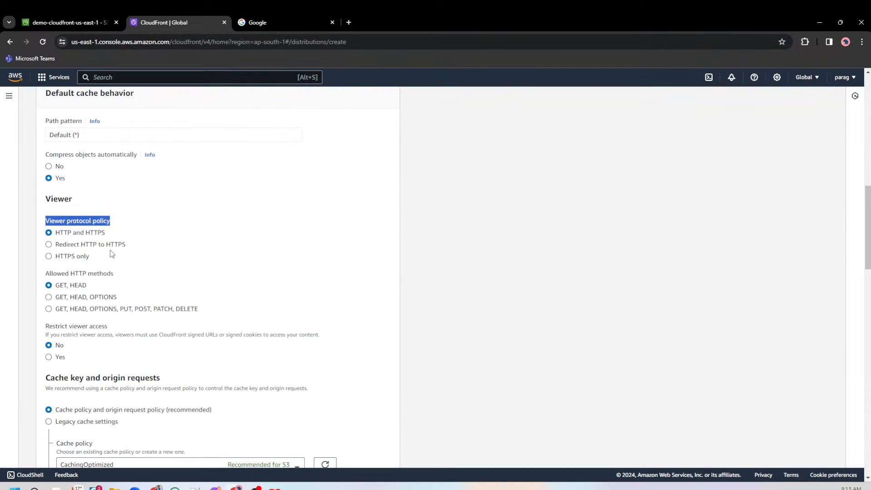
left_click(77, 256)
left_click(78, 258)
left_click(76, 234)
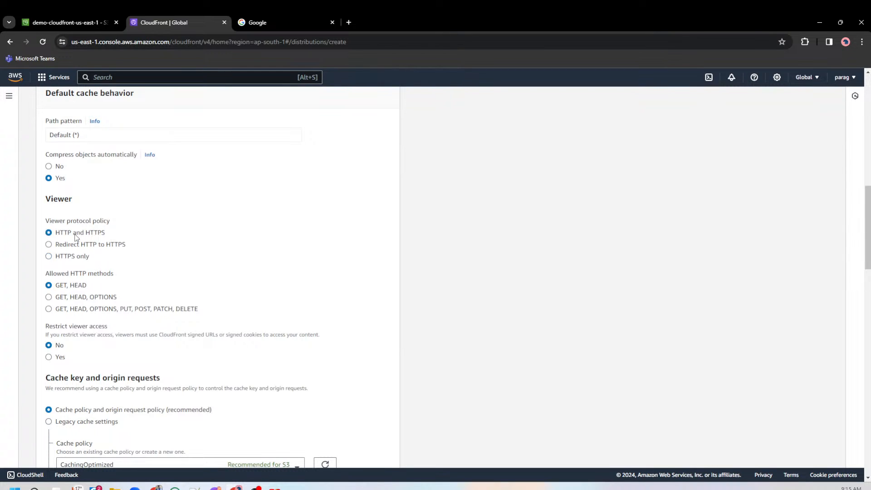
left_click(67, 245)
Try the allowed HTTP methods option that includes PUT, POST, PATCH and DELETE, and go back to GET, HEAD.
scroll(88, 238, "down", 1)
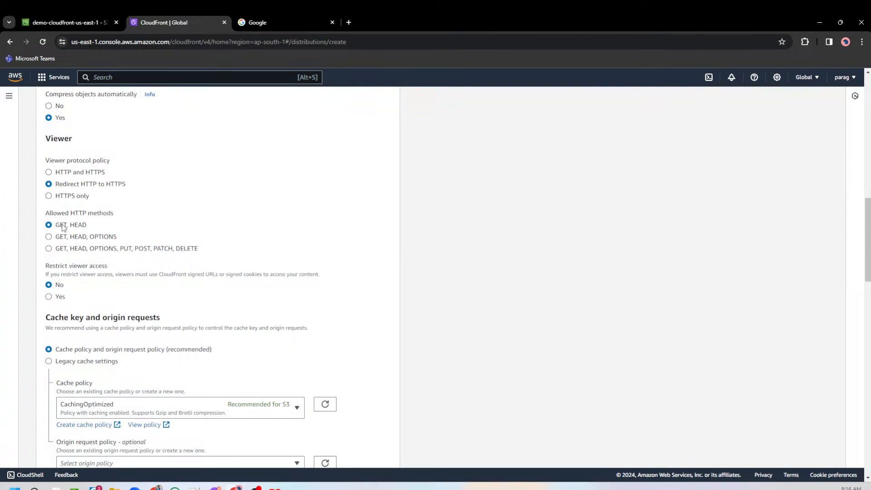
left_click_drag(50, 214, 122, 221)
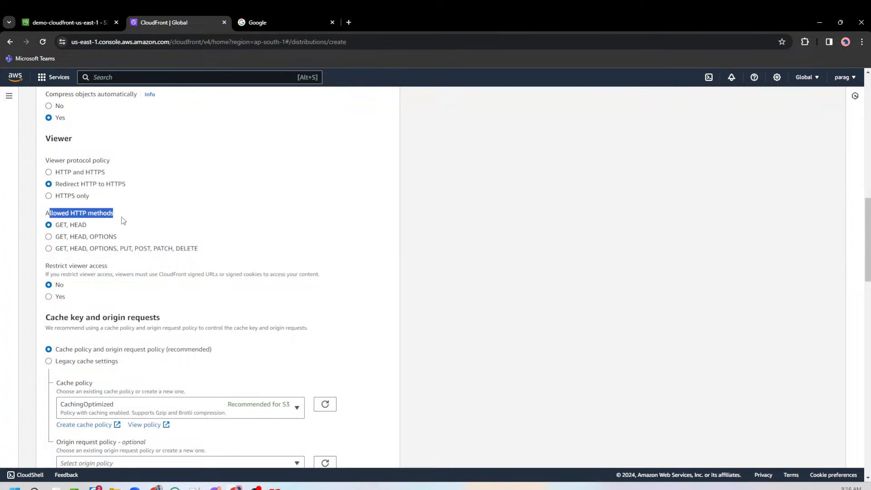
left_click(126, 249)
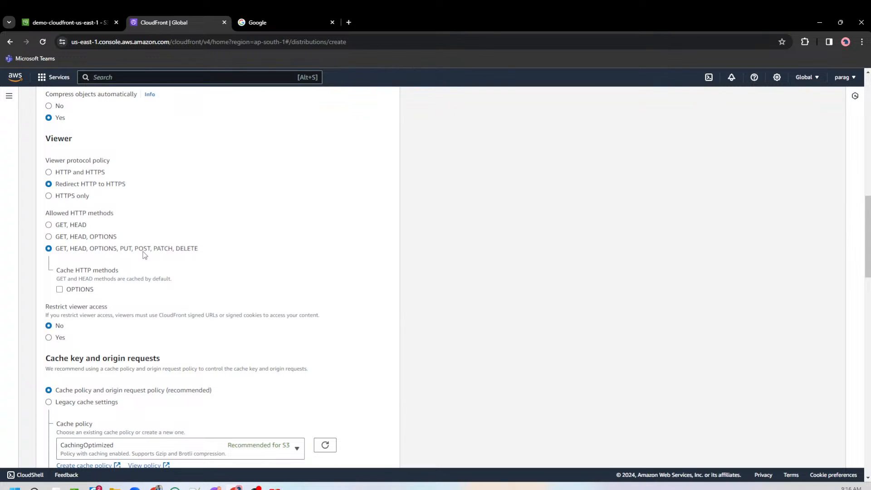
left_click_drag(120, 248, 202, 252)
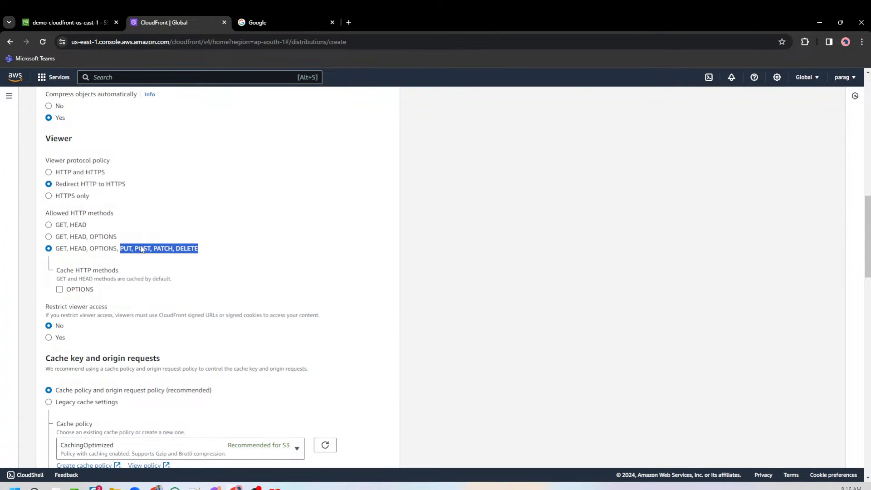
left_click(69, 225)
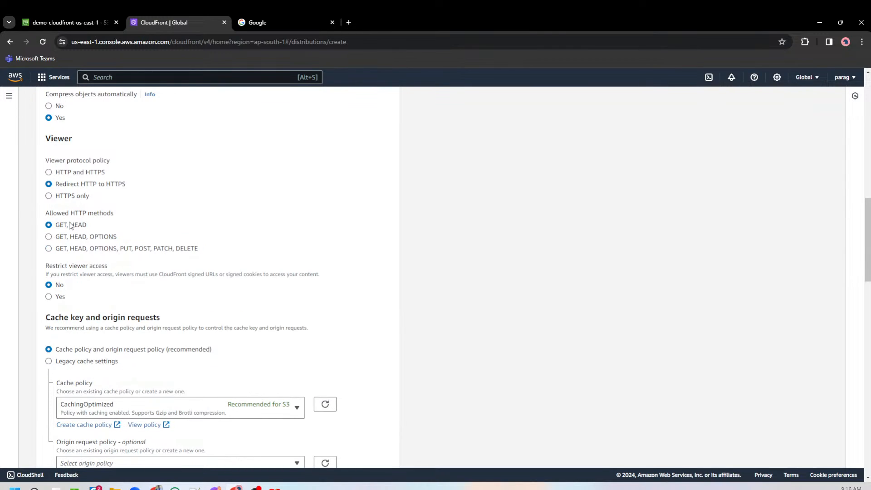
Review the Restrict viewer access setting and its note on CloudFront signed URLs and signed cookies.
scroll(105, 282, "down", 1)
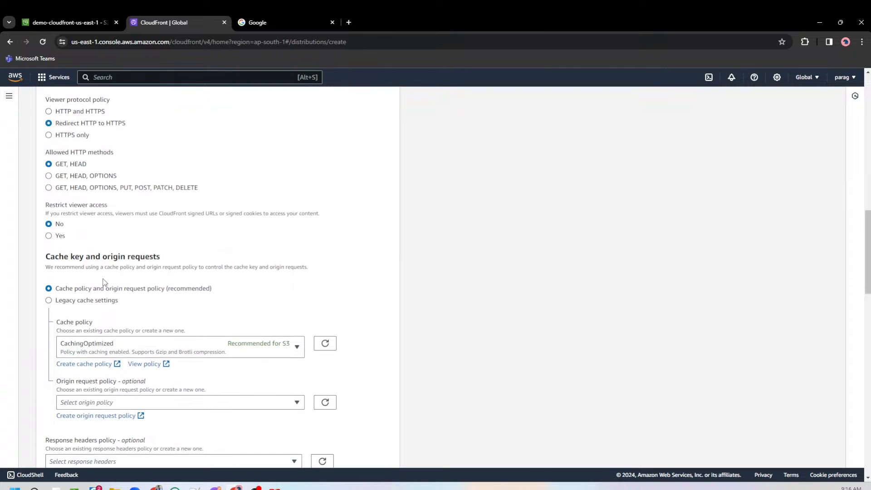
left_click_drag(46, 204, 136, 211)
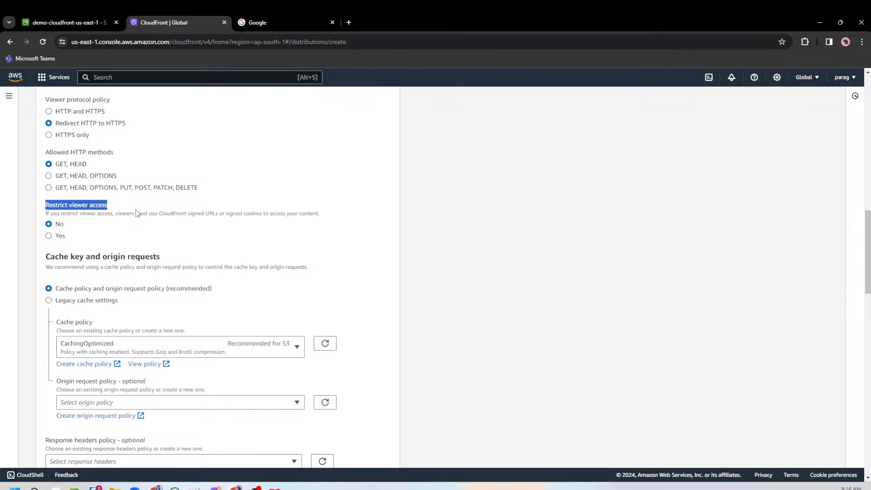
left_click(185, 222)
left_click_drag(240, 214, 269, 215)
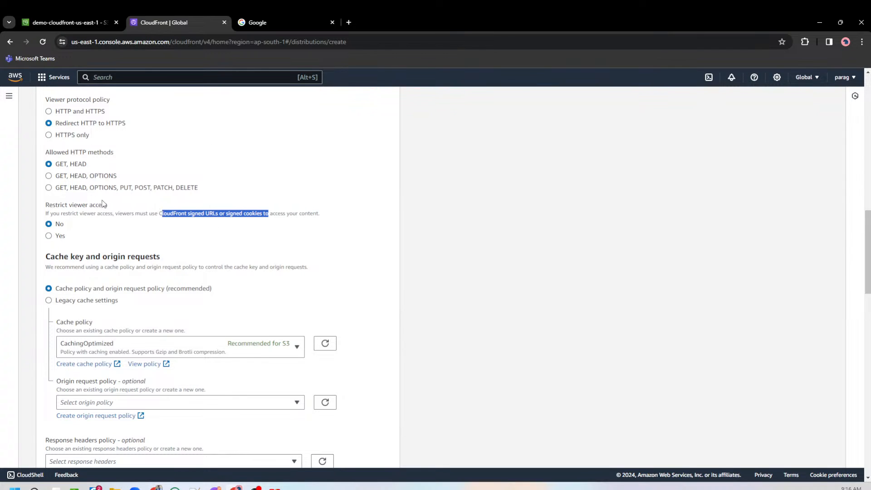
scroll(109, 225, "down", 1)
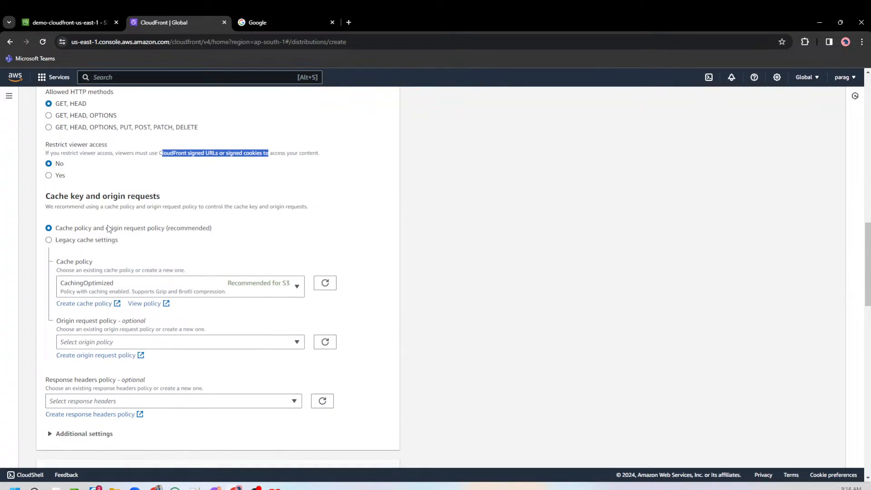
left_click(62, 147)
left_click_drag(62, 148, 108, 146)
Try the legacy cache settings, and go back to the cache policy and origin request policy option with CachingOptimized.
scroll(158, 239, "down", 1)
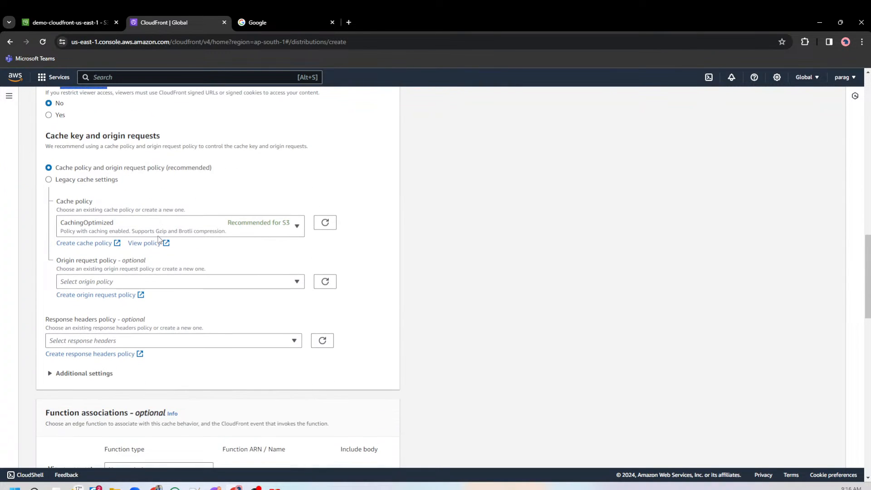
left_click_drag(59, 168, 136, 171)
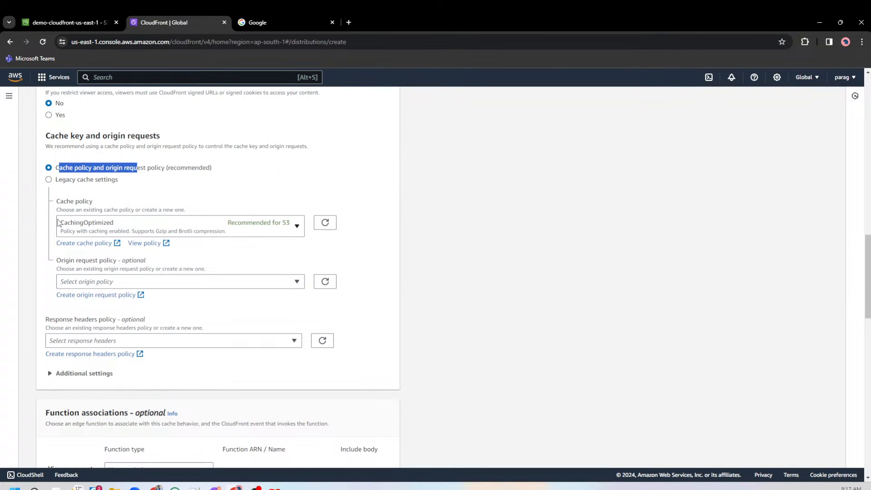
left_click(81, 181)
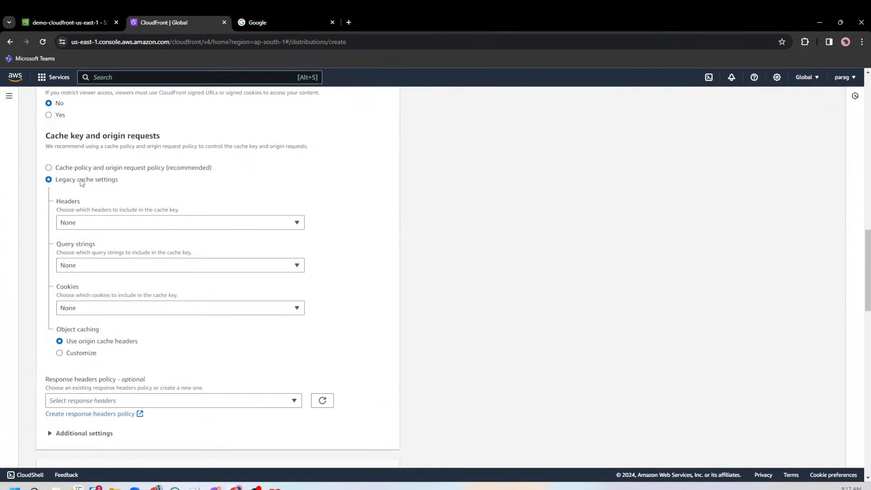
left_click(79, 168)
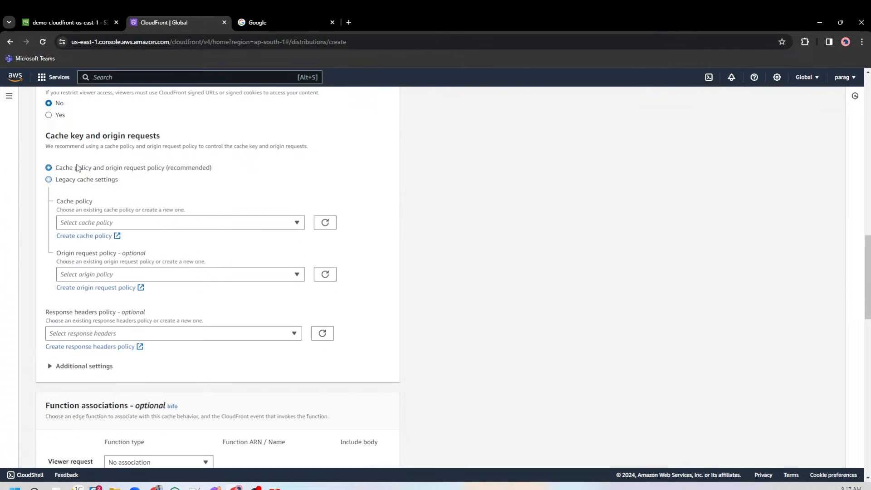
left_click(78, 226)
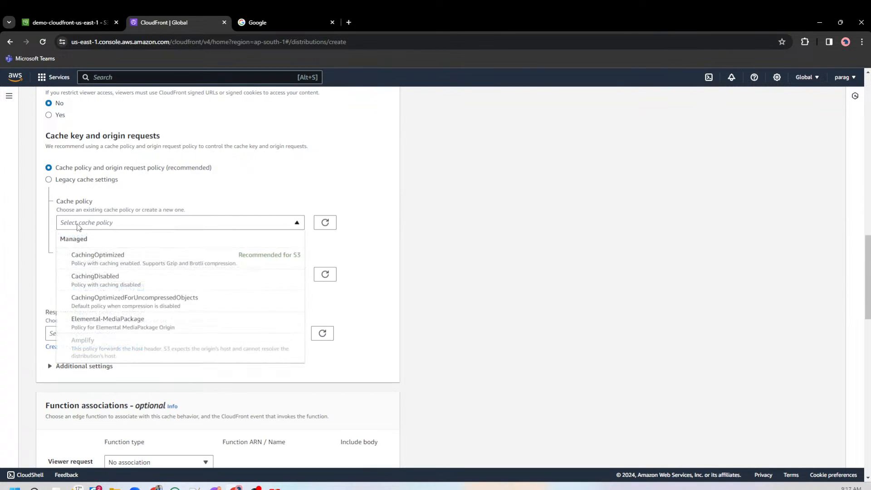
left_click(81, 261)
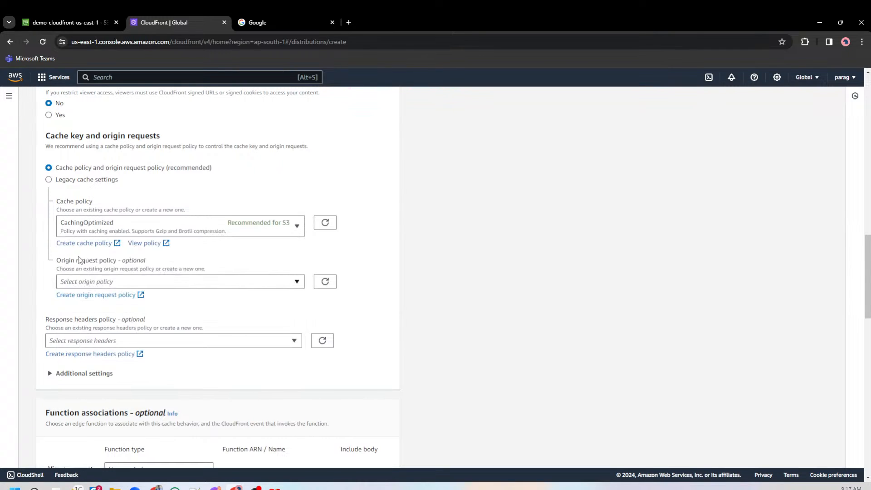
View the CachingOptimized policy's details, examine its minimum, maximum and default TTL, and close the policy page.
left_click(150, 247)
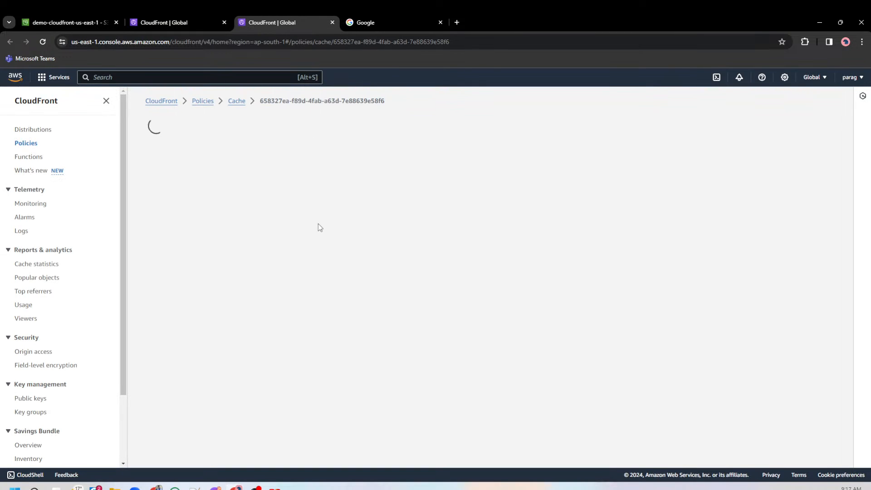
double_click(399, 269)
double_click(156, 270)
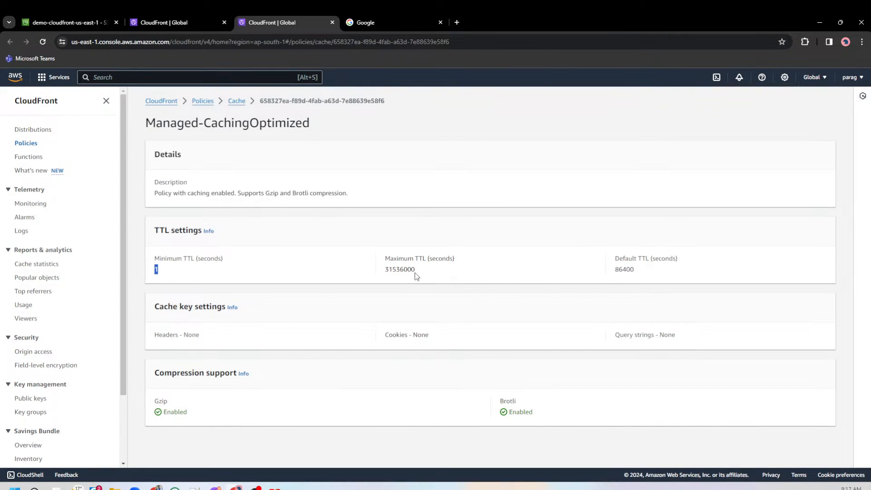
double_click(407, 269)
double_click(619, 270)
left_click(619, 270)
double_click(619, 269)
left_click(181, 26)
left_click(333, 22)
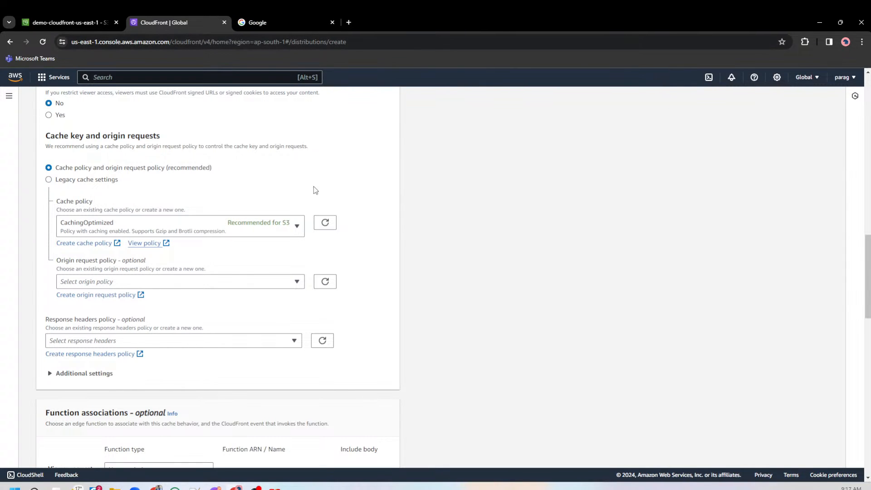
Review the managed origin request policies without choosing one, and recheck the cache policy setting.
left_click(253, 287)
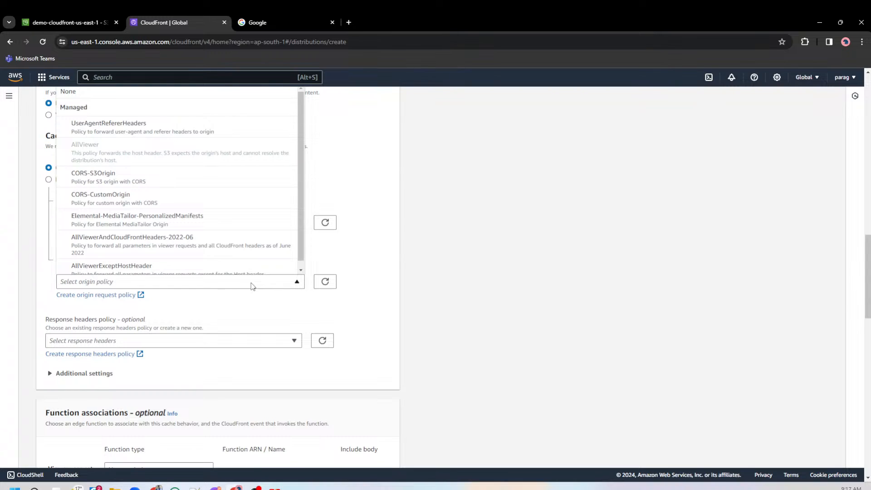
scroll(251, 283, "up", 3)
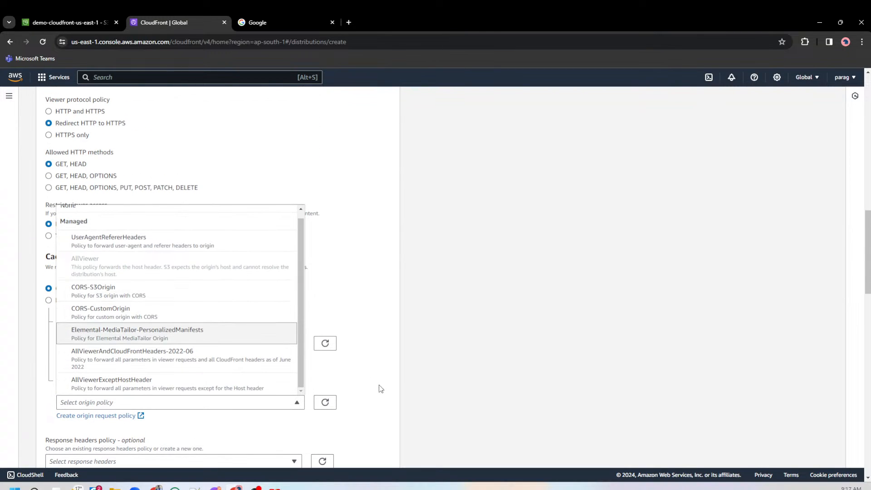
left_click(325, 402)
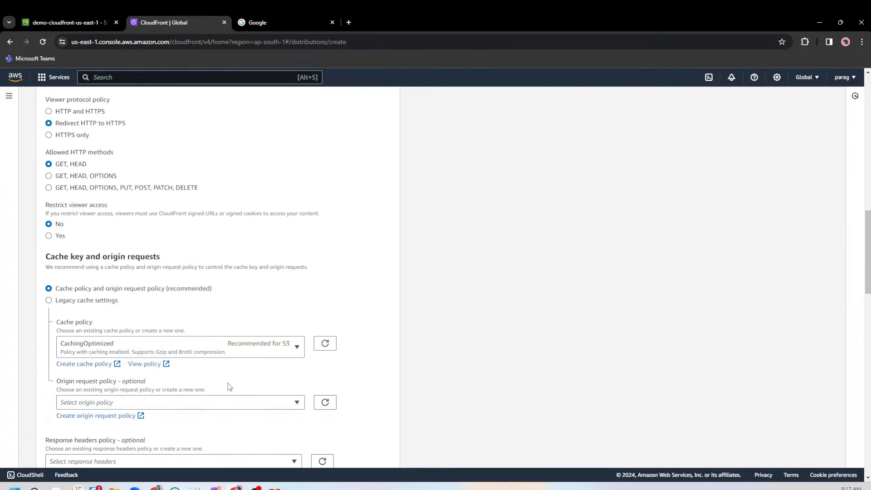
scroll(223, 379, "down", 1)
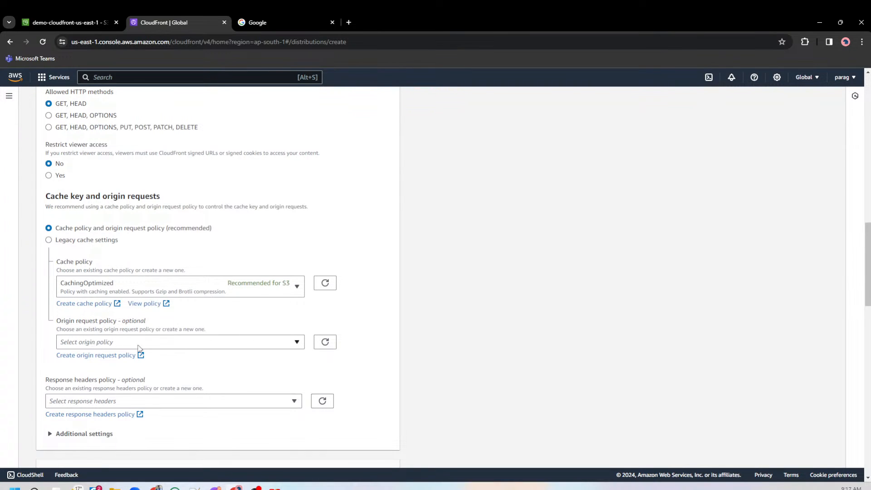
scroll(181, 350, "down", 1)
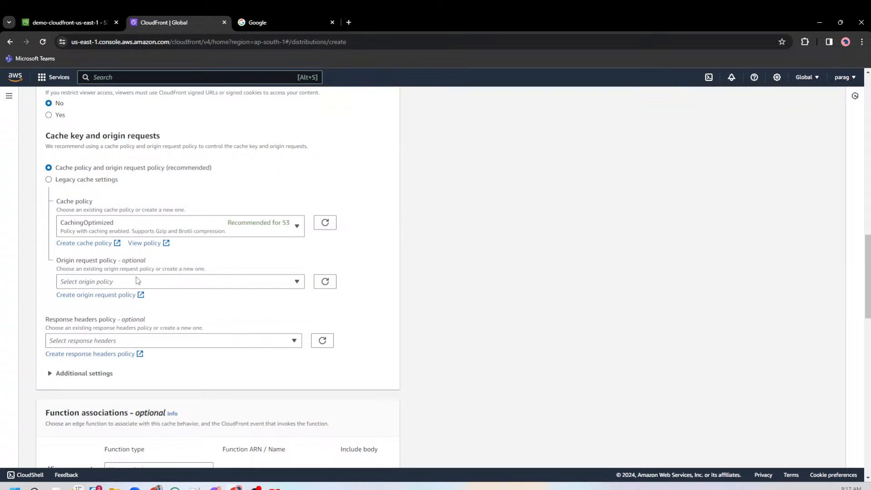
left_click_drag(57, 204, 109, 203)
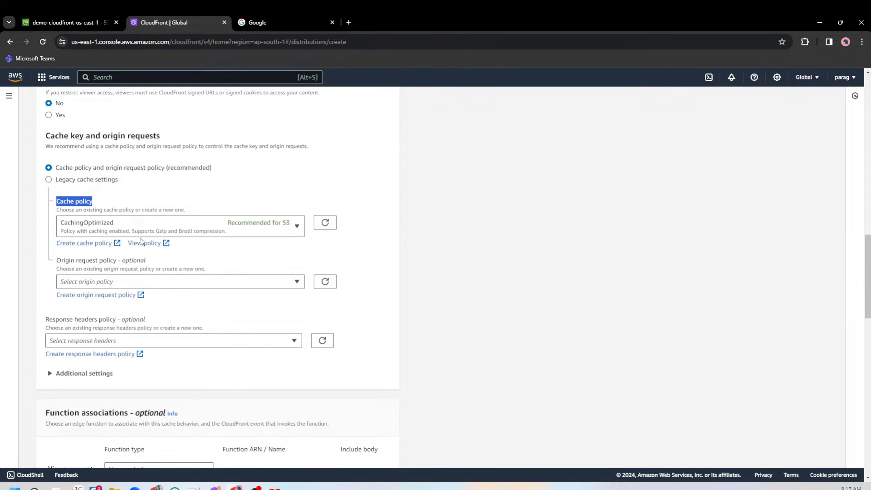
Expand the additional settings of the default cache behavior, look over them and collapse them again.
scroll(300, 308, "down", 1)
scroll(298, 310, "down", 1)
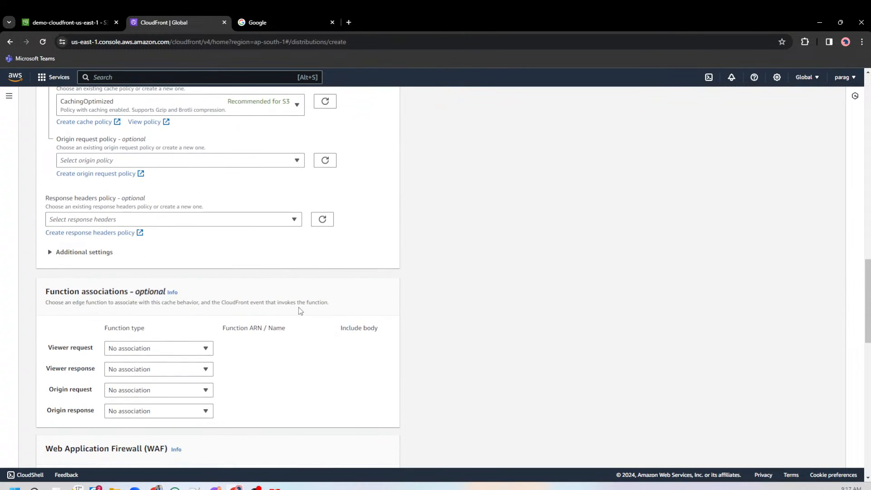
left_click(90, 255)
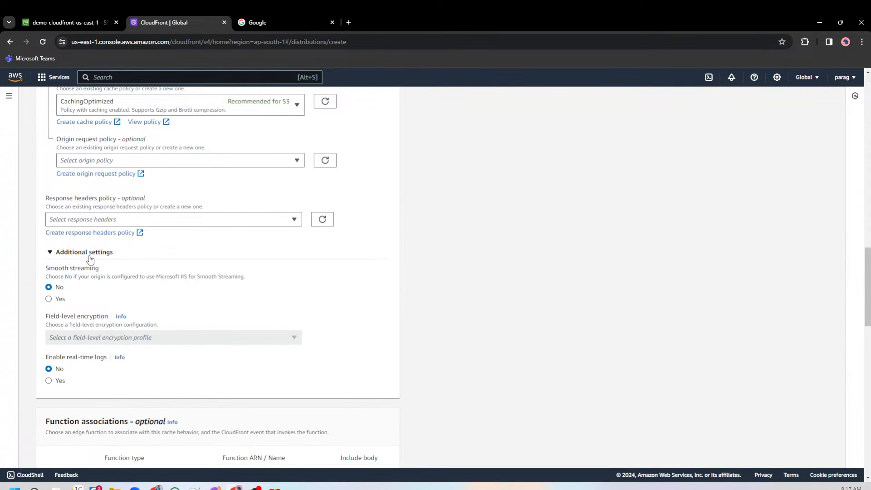
left_click(90, 255)
scroll(191, 263, "up", 1)
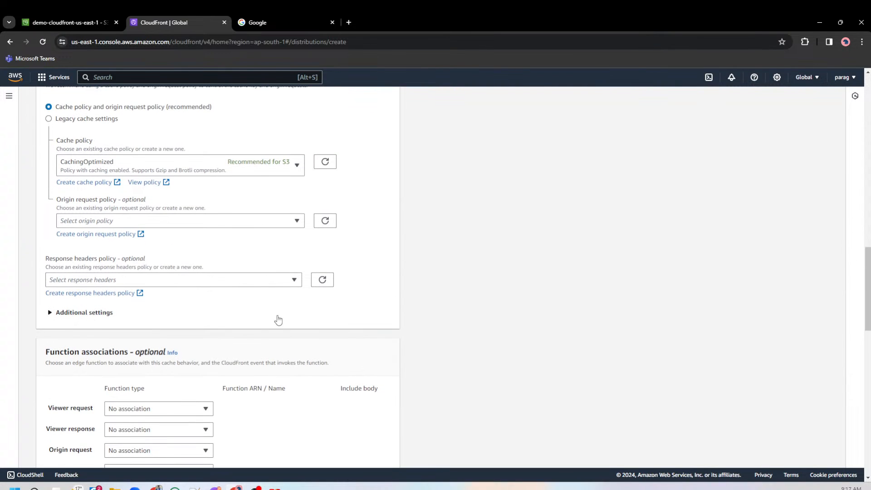
Set the Web Application Firewall (WAF) option to Do not enable security protections.
scroll(278, 320, "down", 1)
scroll(147, 370, "down", 2)
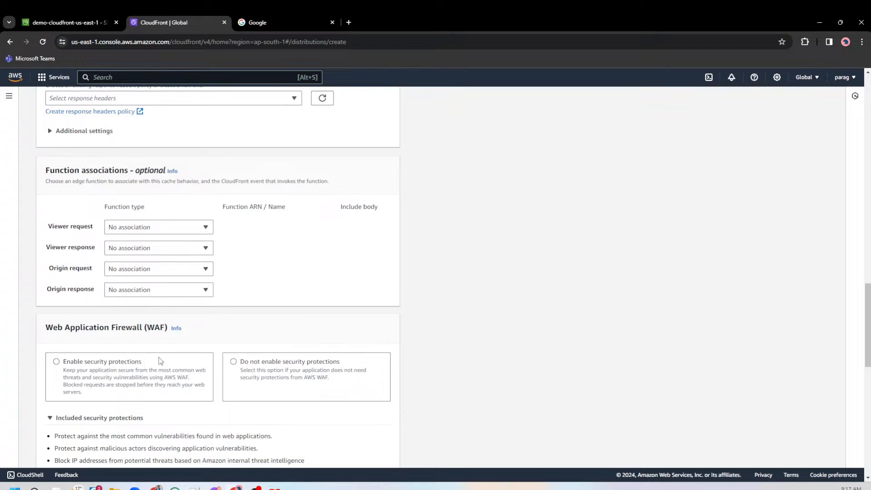
scroll(151, 386, "down", 2)
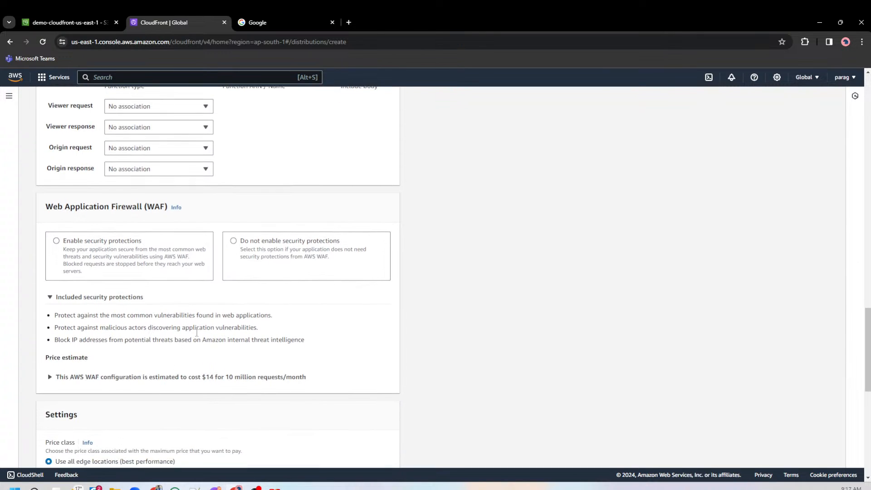
left_click(234, 241)
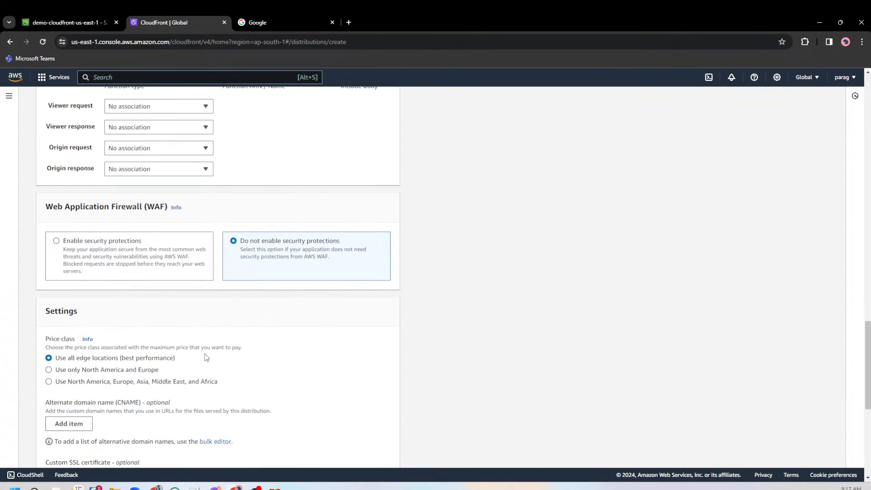
left_click_drag(46, 208, 139, 208)
triple_click(136, 207)
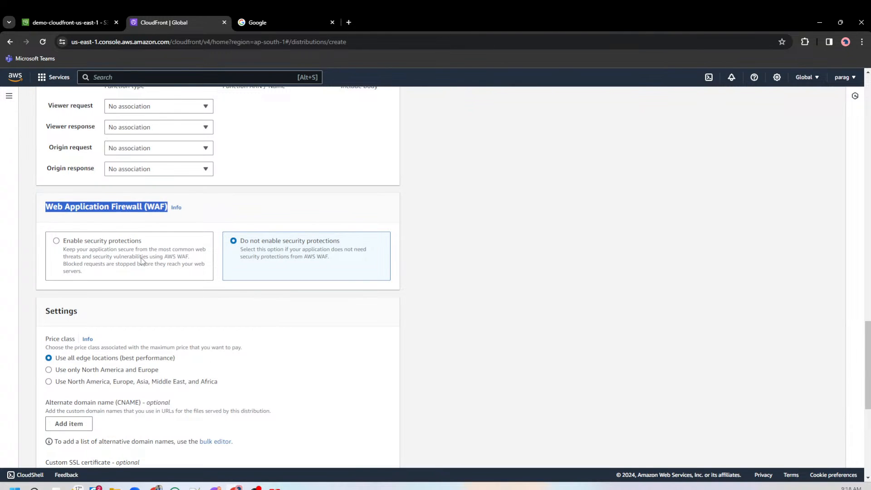
Review the price class, alternate domain name, SSL certificate, HTTP version, logging and IPv6 settings through the end of the form.
scroll(186, 369, "down", 3)
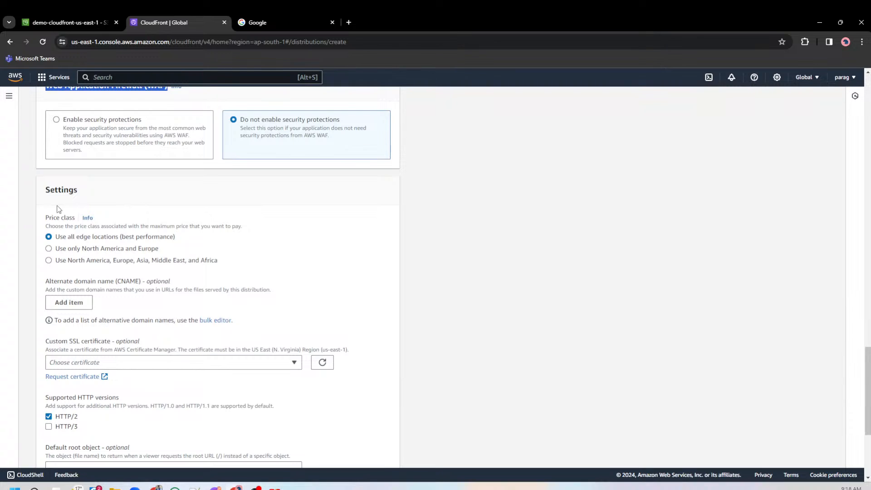
scroll(102, 341, "down", 4)
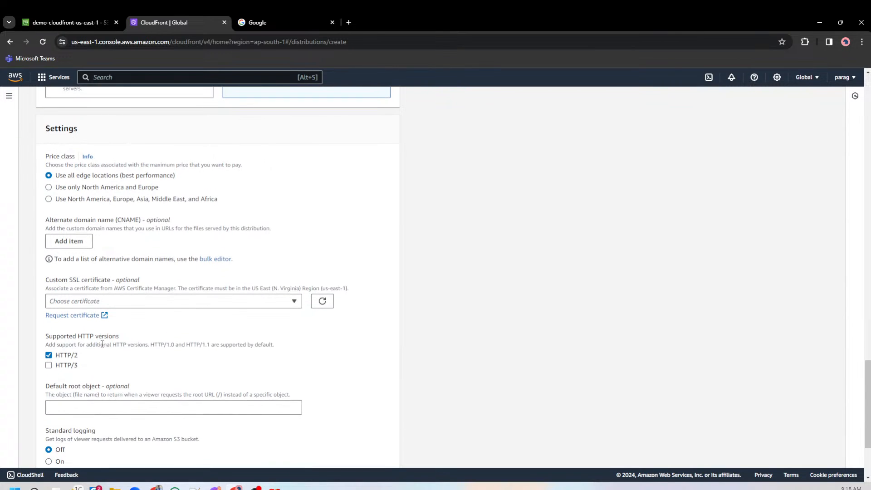
scroll(102, 343, "down", 1)
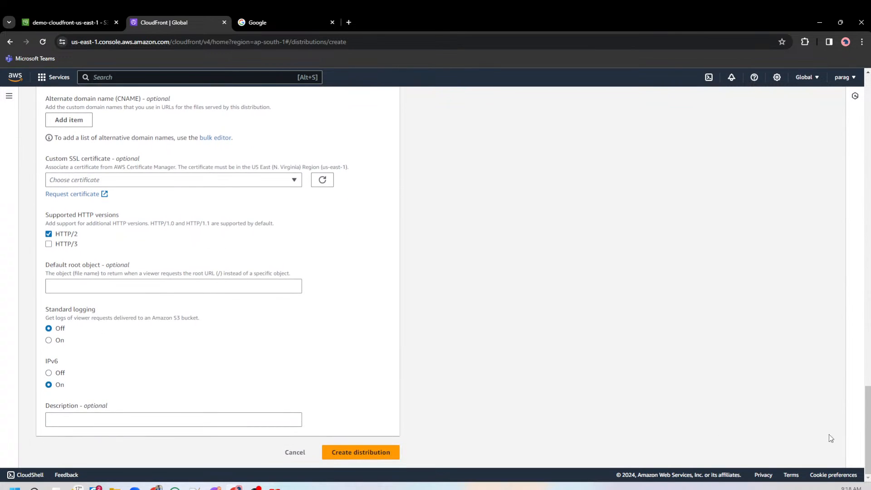
Return to the start of the distribution form and recheck the origin domain and legacy access identity settings.
left_click_drag(868, 445, 868, 132)
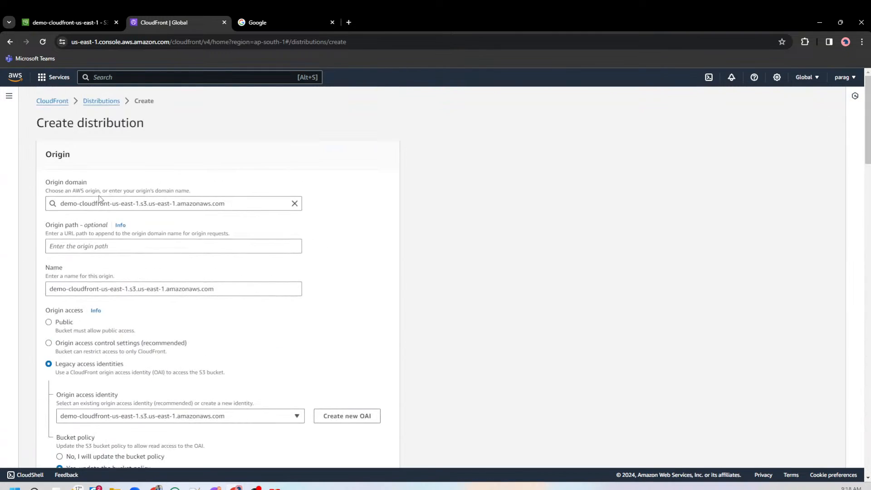
scroll(130, 286, "down", 1)
scroll(130, 287, "down", 3)
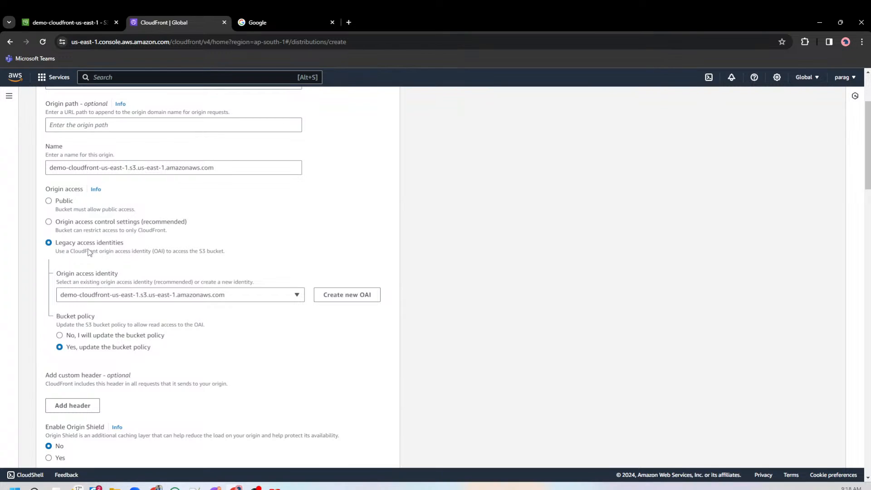
left_click_drag(73, 243, 131, 244)
scroll(134, 267, "down", 6)
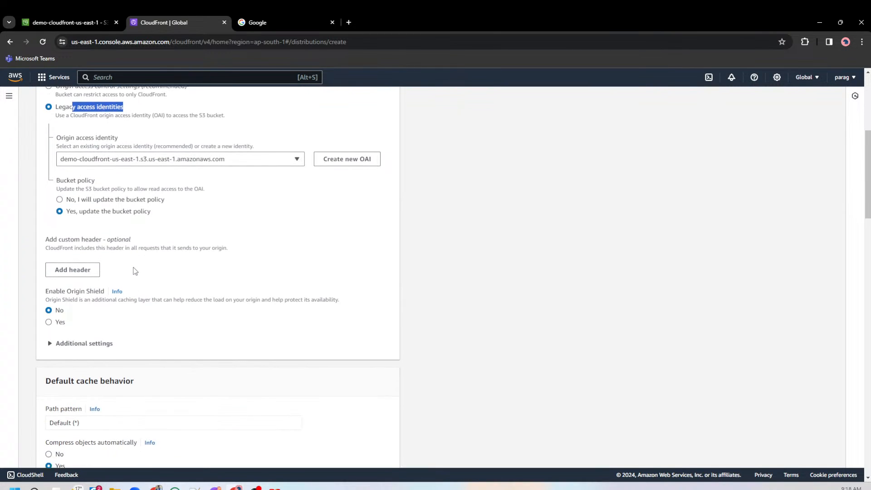
Recheck the viewer protocol policy, cache policy and WAF choices, continuing to the end of the distribution form.
scroll(136, 271, "down", 5)
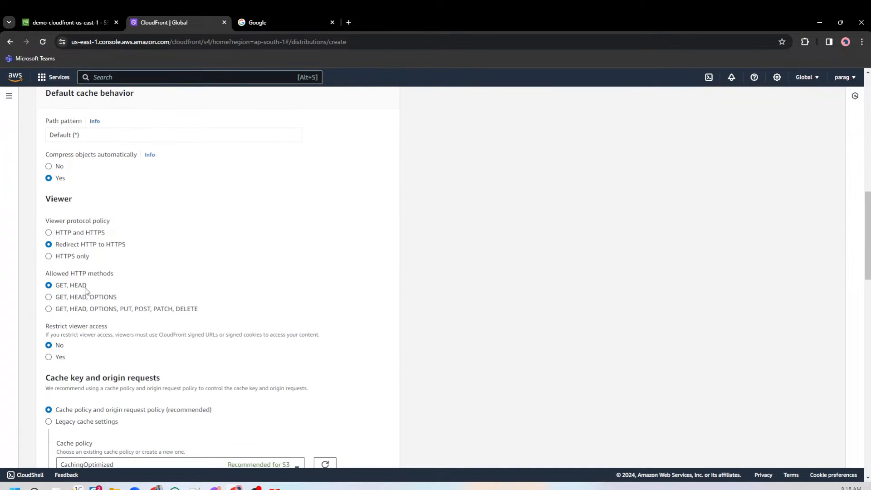
left_click_drag(75, 246, 148, 248)
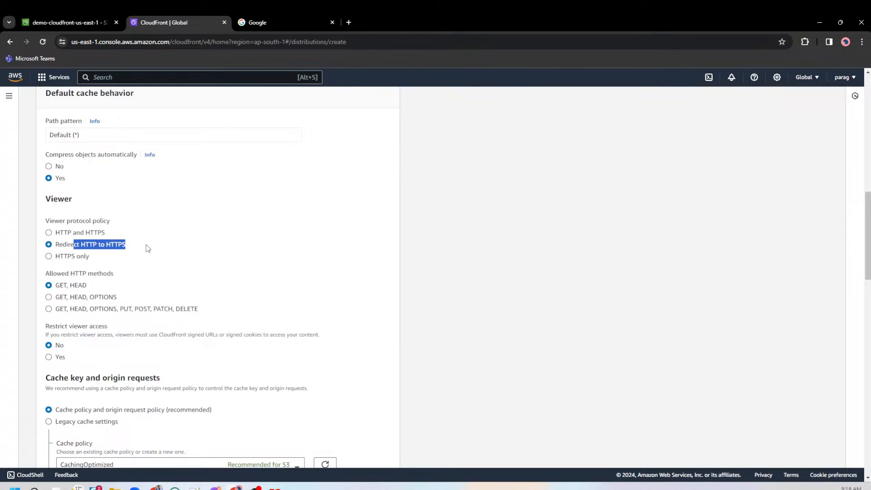
scroll(147, 249, "down", 4)
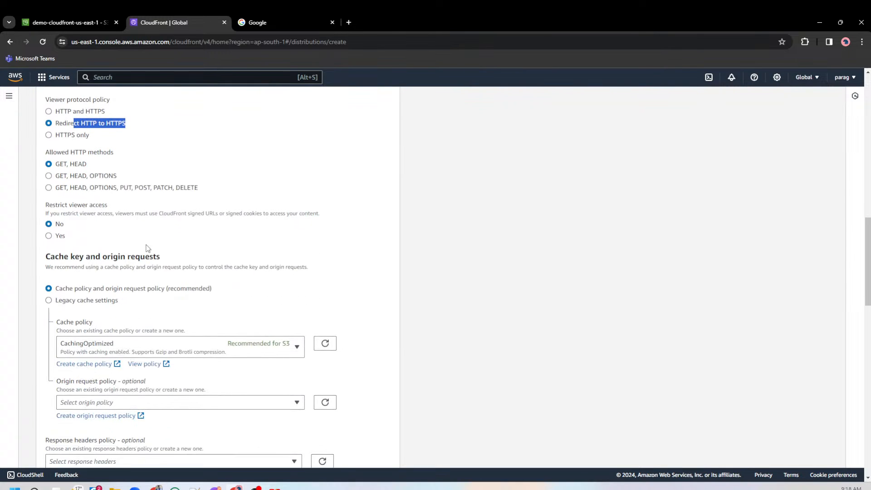
scroll(147, 249, "down", 12)
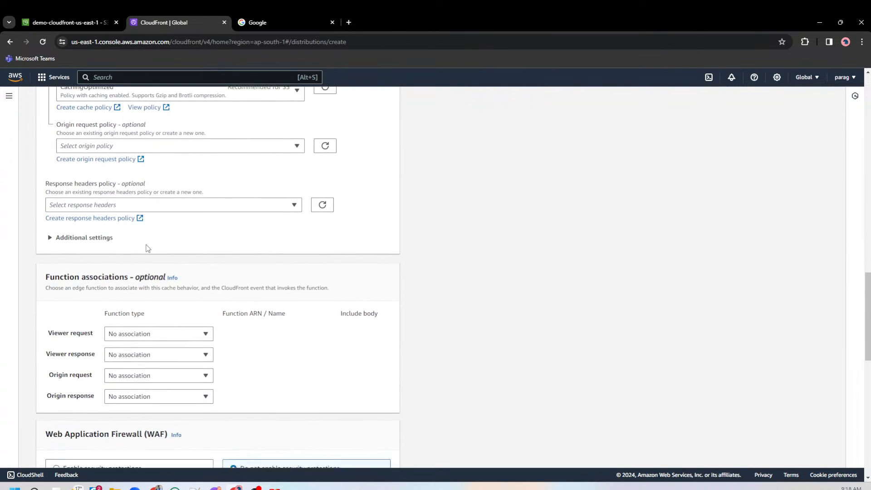
scroll(267, 249, "up", 4)
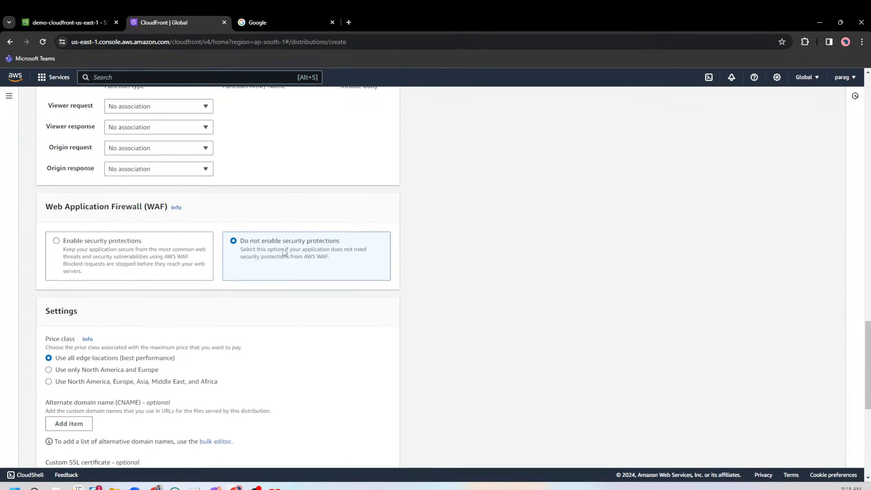
left_click_drag(265, 243, 347, 247)
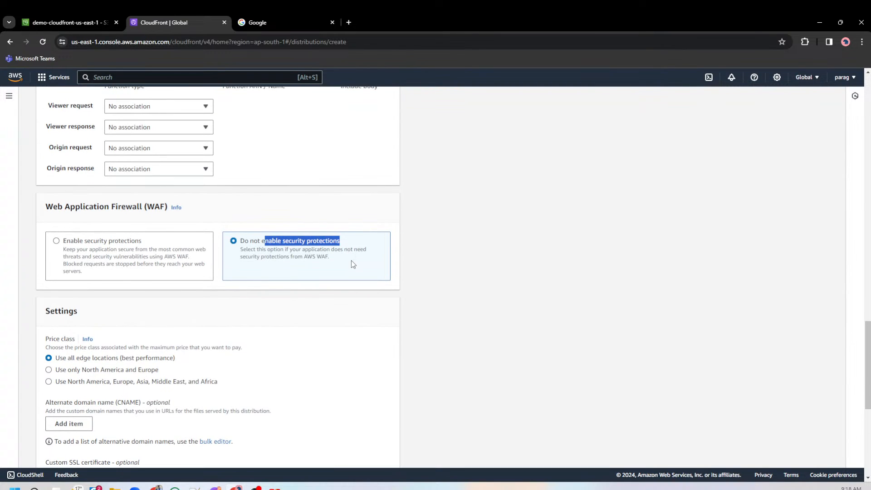
scroll(351, 261, "down", 3)
scroll(353, 264, "down", 2)
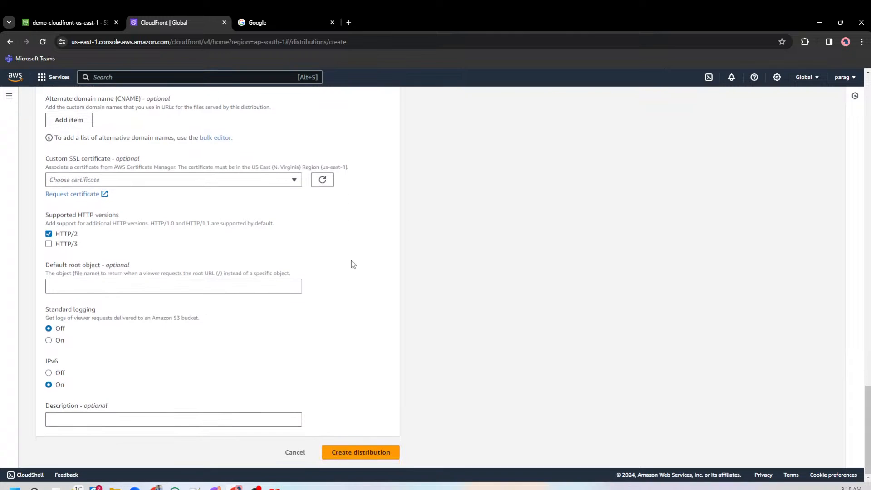
Create the CloudFront distribution with the configured settings and check its deployment status in the distributions list.
left_click(380, 457)
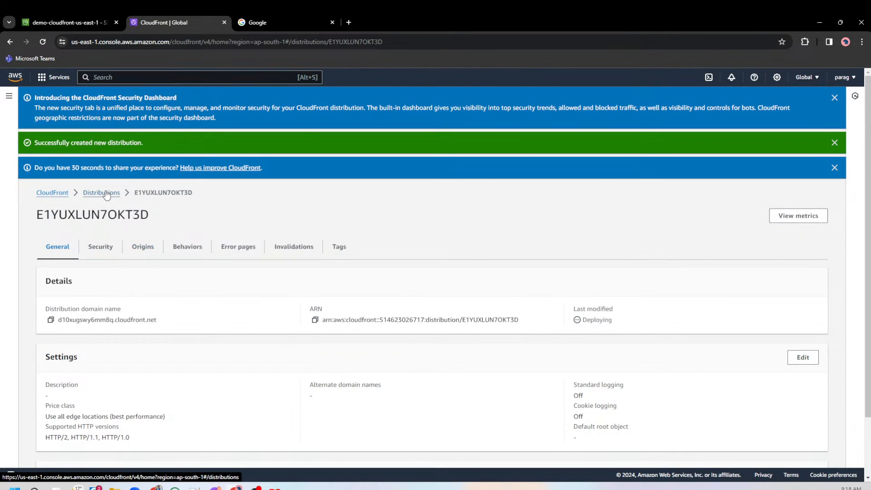
left_click(103, 193)
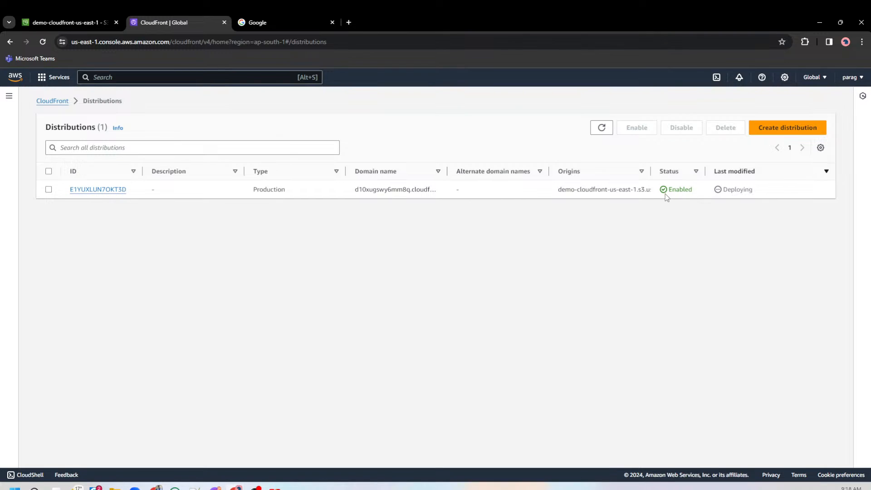
double_click(731, 190)
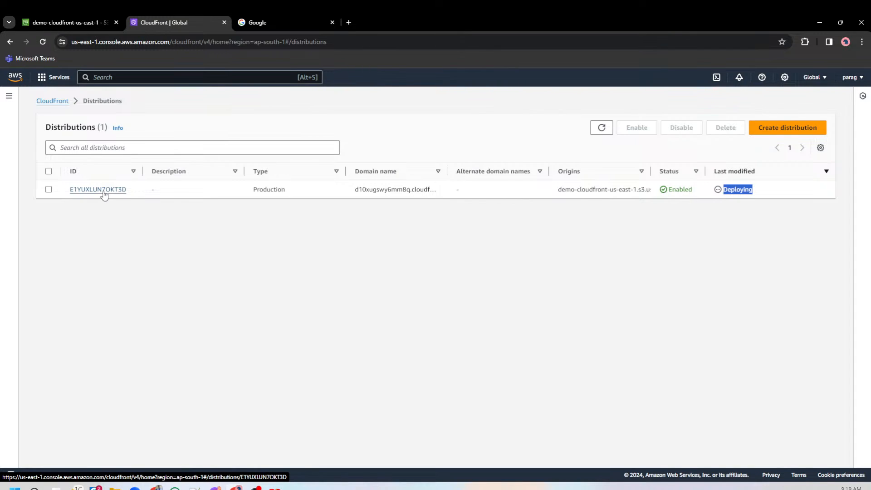
Switch to the demo-cloudfront-us-east-1 bucket, reload its permissions and examine the full bucket policy.
left_click(66, 23)
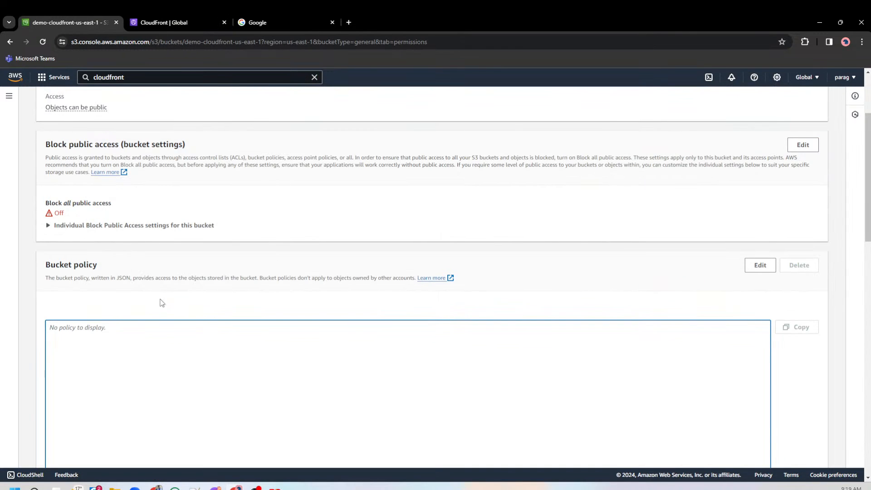
scroll(162, 303, "up", 3)
left_click(42, 42)
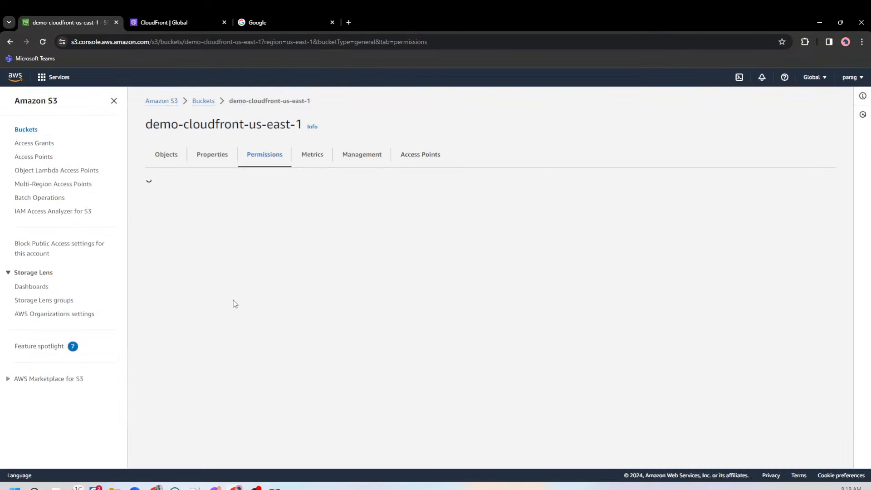
scroll(409, 312, "down", 3)
scroll(410, 312, "down", 3)
left_click_drag(241, 369, 153, 210)
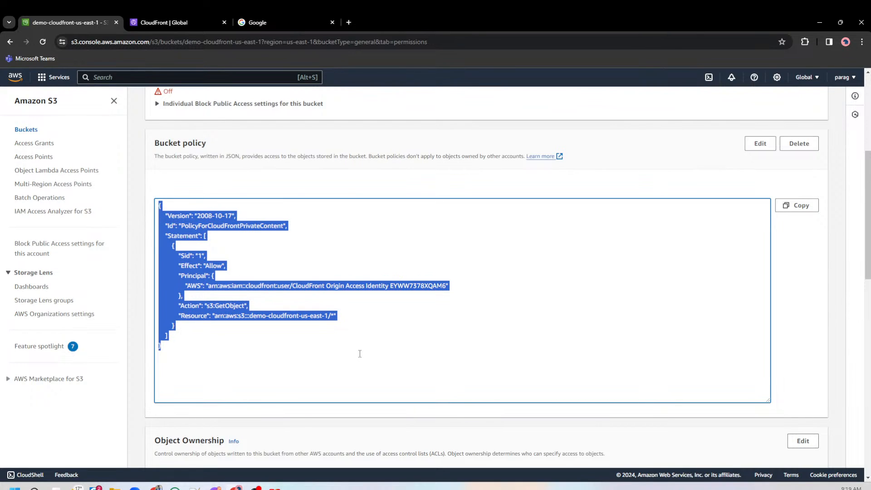
left_click(294, 318)
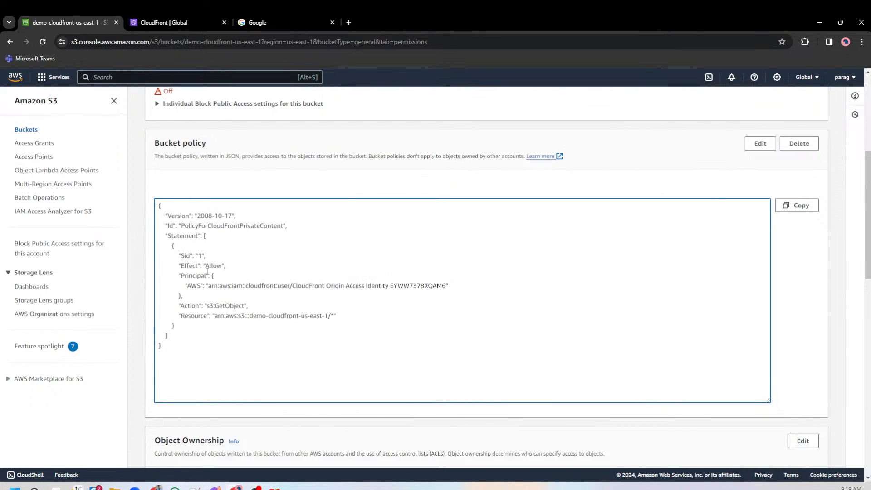
Examine the Allow effect and the CloudFront origin access identity principal in the bucket policy, checking against the distributions list.
left_click_drag(196, 266, 226, 266)
left_click_drag(294, 286, 449, 286)
double_click(417, 287)
left_click(178, 20)
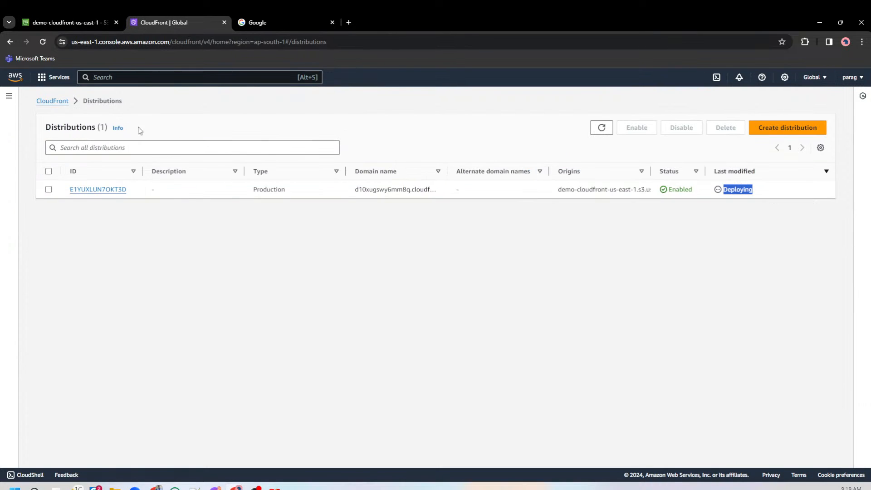
left_click(70, 20)
left_click(444, 307)
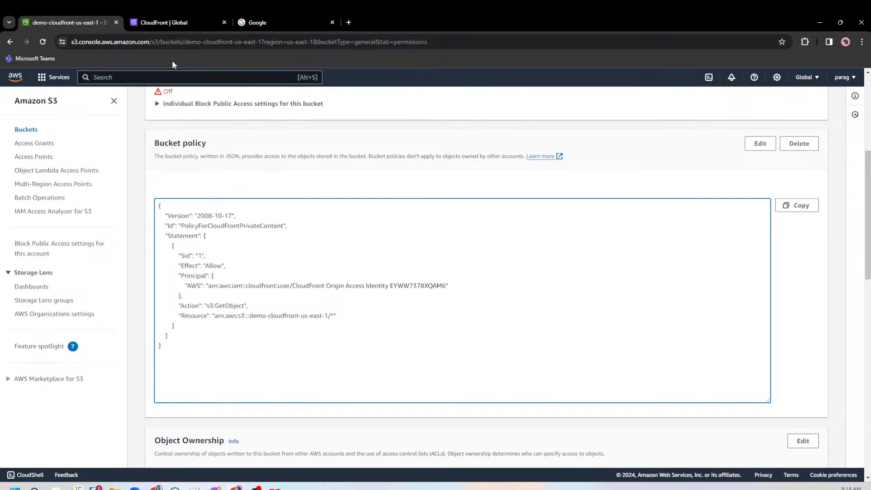
Open the new distribution and review its general, security, origin and behavior settings, widening the behaviors table's origin column.
left_click(170, 17)
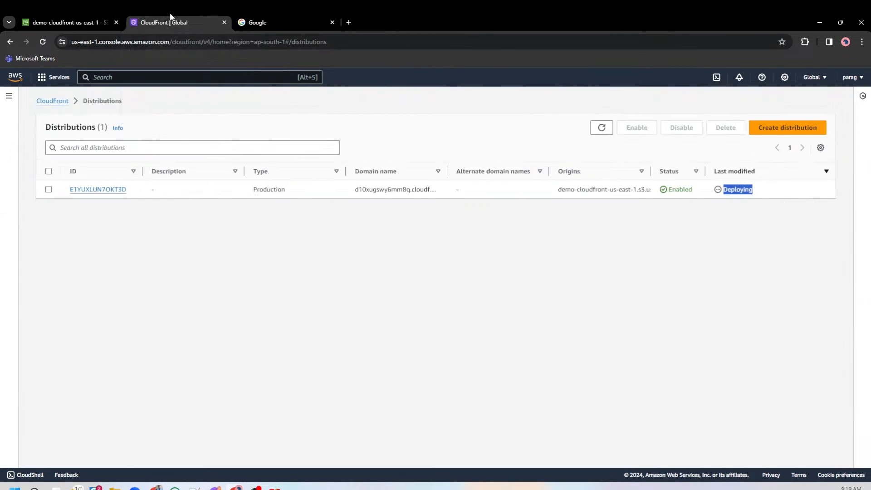
left_click(96, 191)
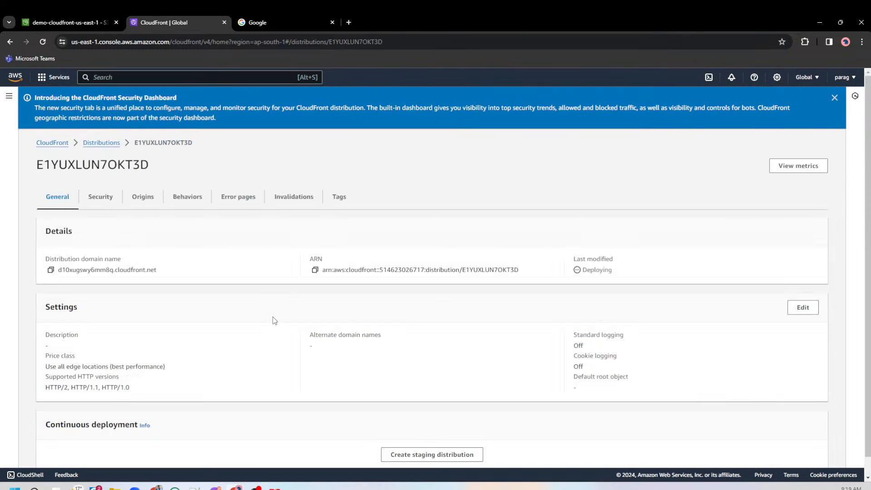
scroll(273, 317, "down", 1)
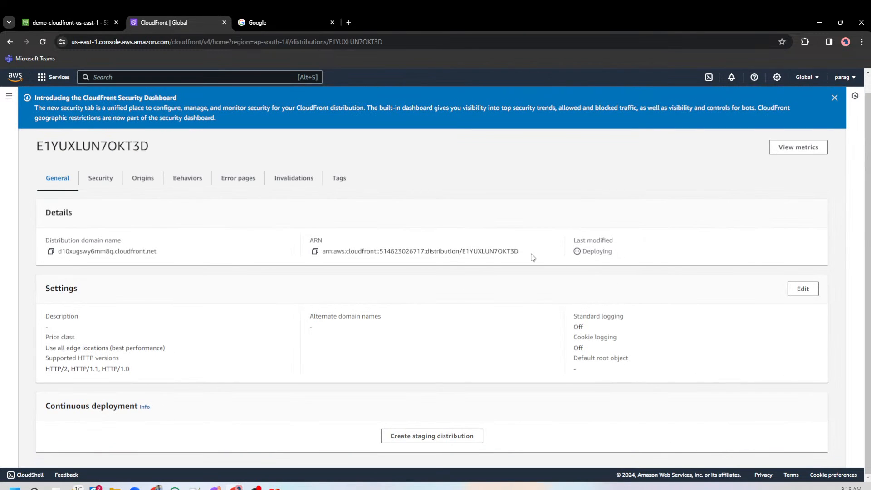
left_click(107, 181)
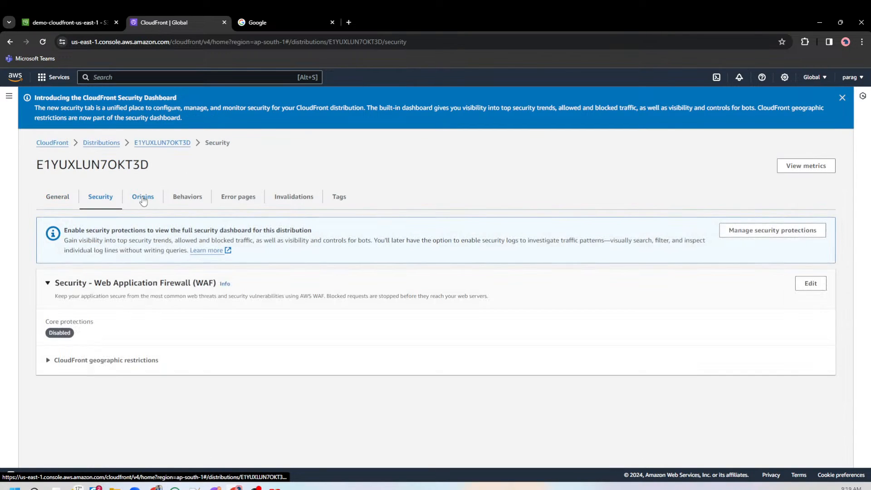
left_click(143, 199)
left_click(181, 204)
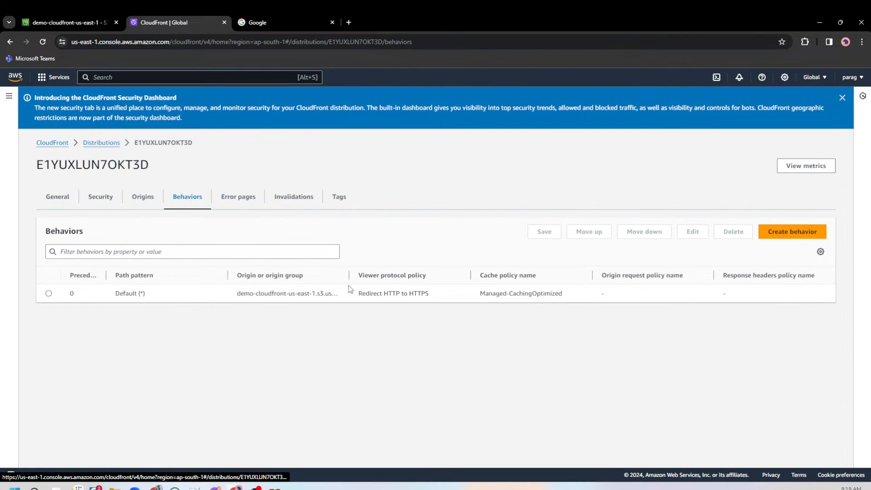
left_click_drag(349, 275, 427, 271)
Review the distribution's CloudFront geographic restrictions and its invalidations.
left_click(95, 200)
left_click(50, 366)
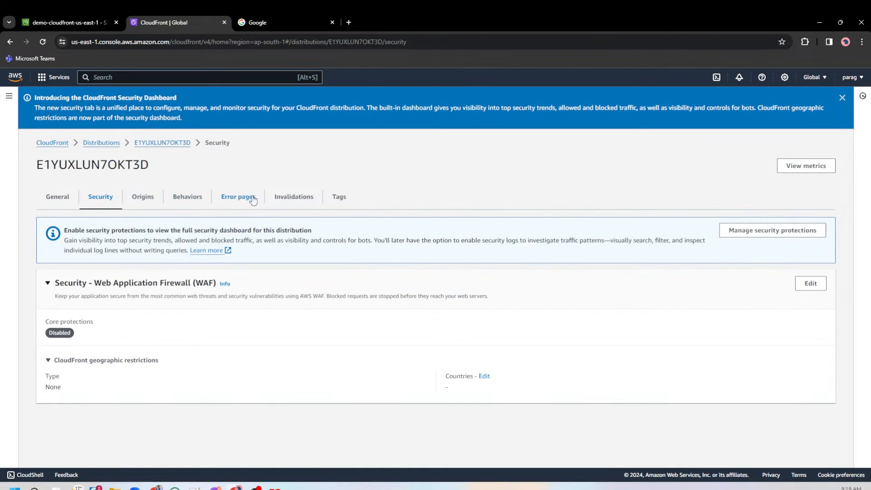
left_click(280, 198)
Open the CloudFront policies page and look through the managed cache and origin request policies.
left_click(9, 96)
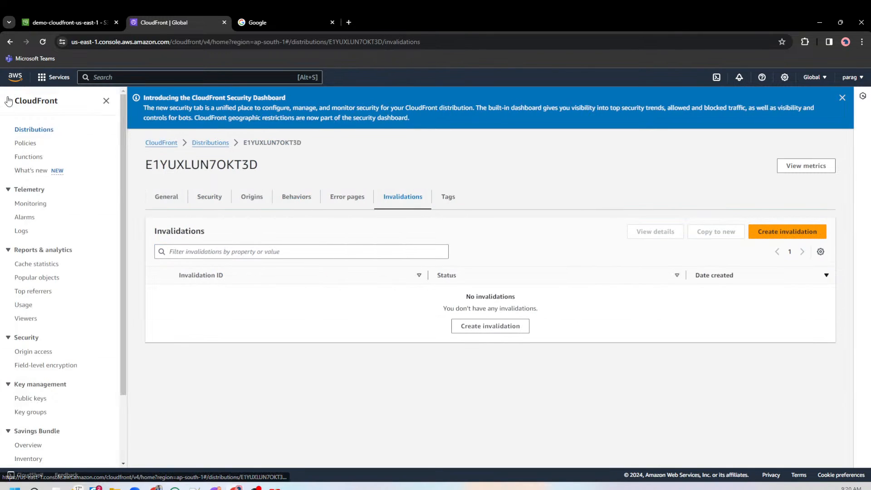
left_click(26, 144)
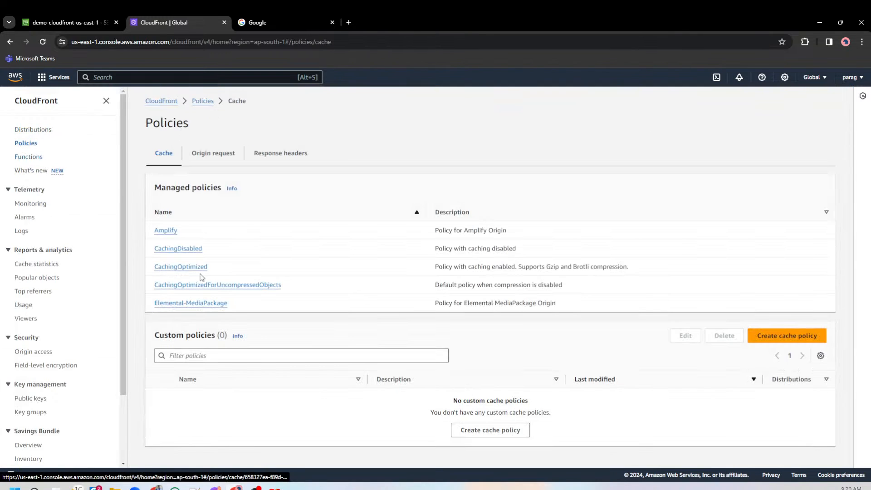
left_click(225, 160)
scroll(249, 316, "down", 1)
scroll(250, 316, "up", 1)
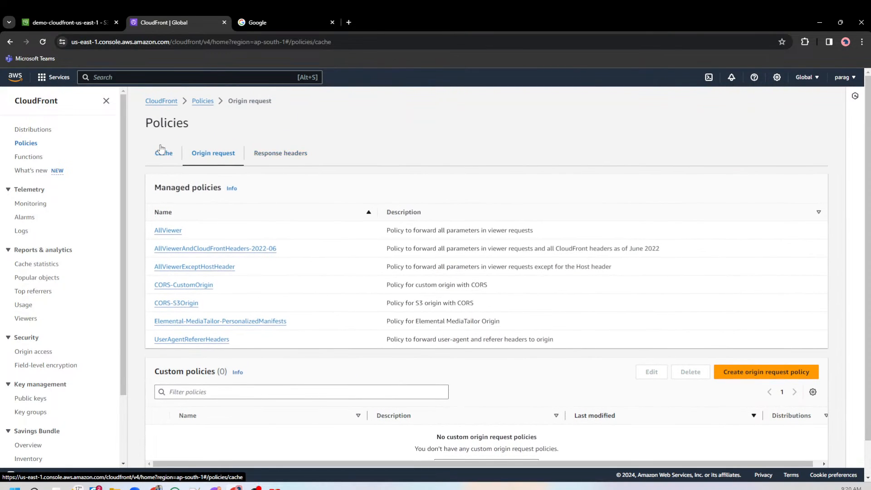
left_click(163, 152)
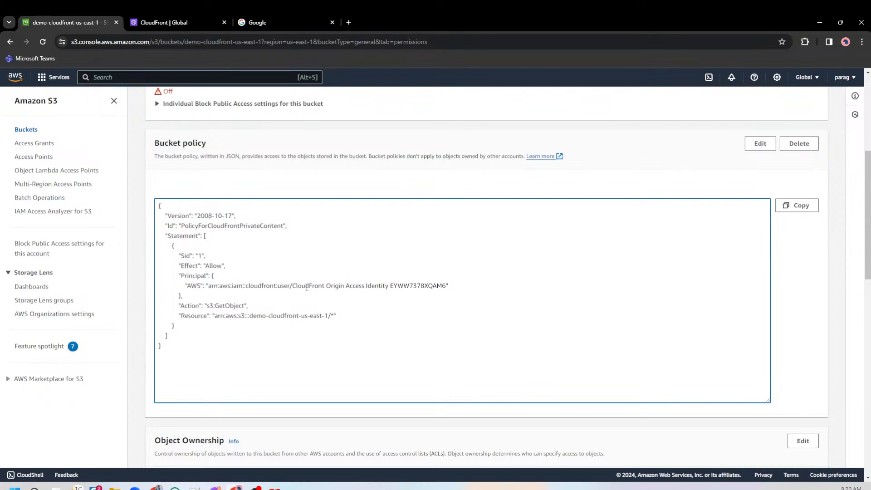
Recheck the origin access identity principal in the S3 bucket policy and return to the CloudFront cache policies.
left_click_drag(295, 285, 448, 285)
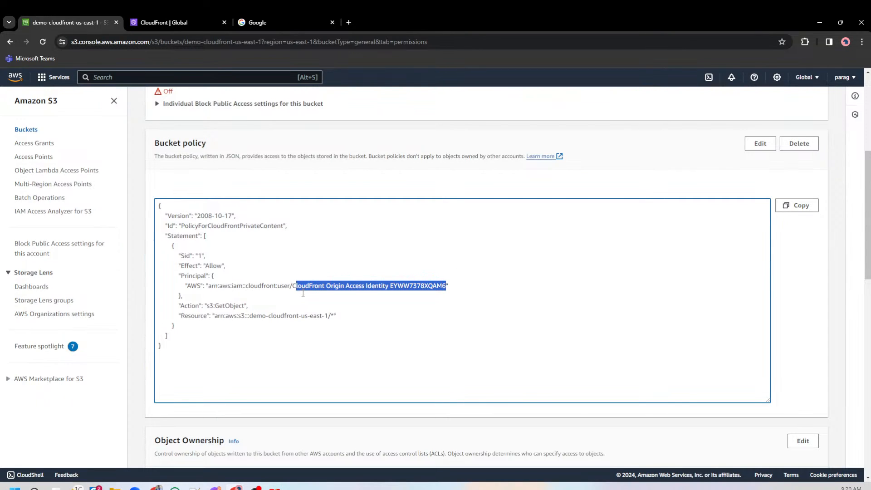
left_click(159, 22)
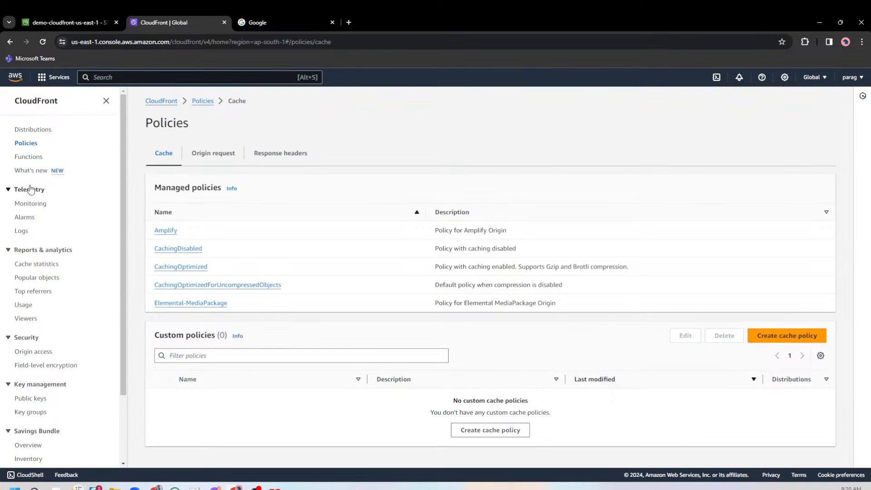
scroll(29, 315, "down", 2)
scroll(28, 315, "up", 2)
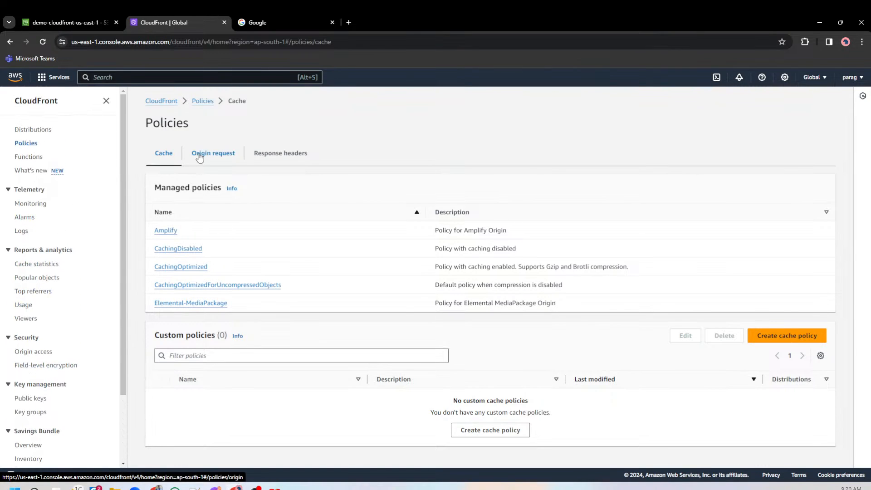
Examine the managed origin request policies, including CORS-S3Origin, and look over the response headers and cache policies.
left_click(199, 156)
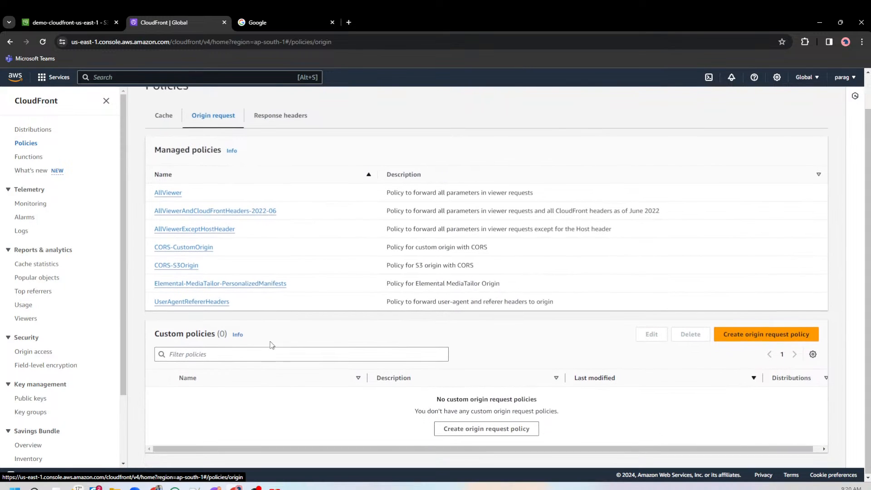
scroll(271, 345, "down", 1)
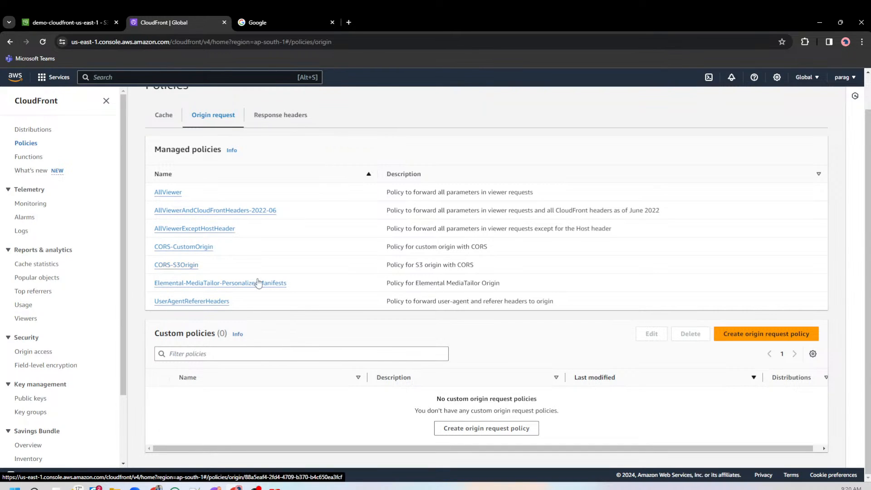
left_click_drag(476, 267, 181, 265)
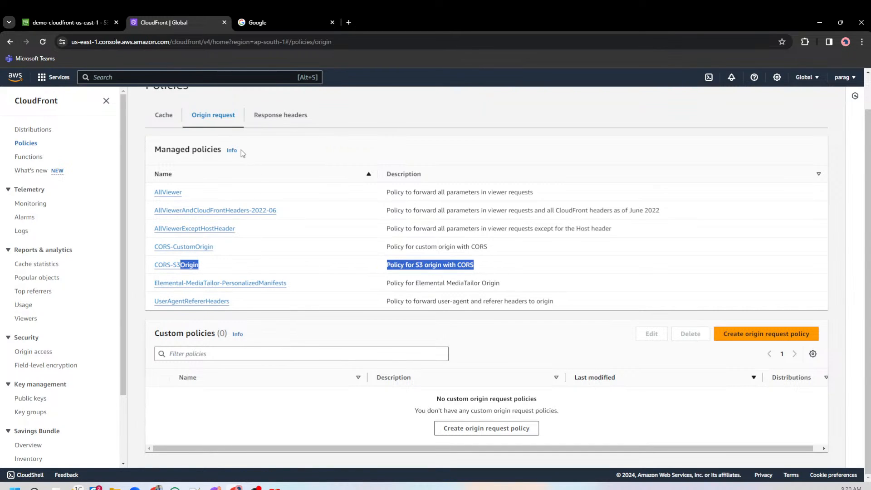
left_click(278, 124)
left_click(159, 152)
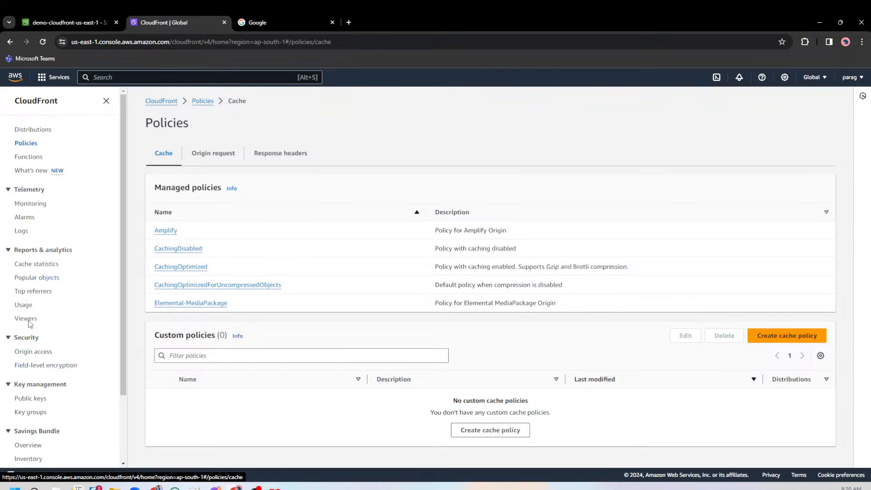
Switch to the S3 bucket policy and examine its resource ARN and s3:GetObject action.
left_click(53, 20)
left_click_drag(204, 316, 347, 310)
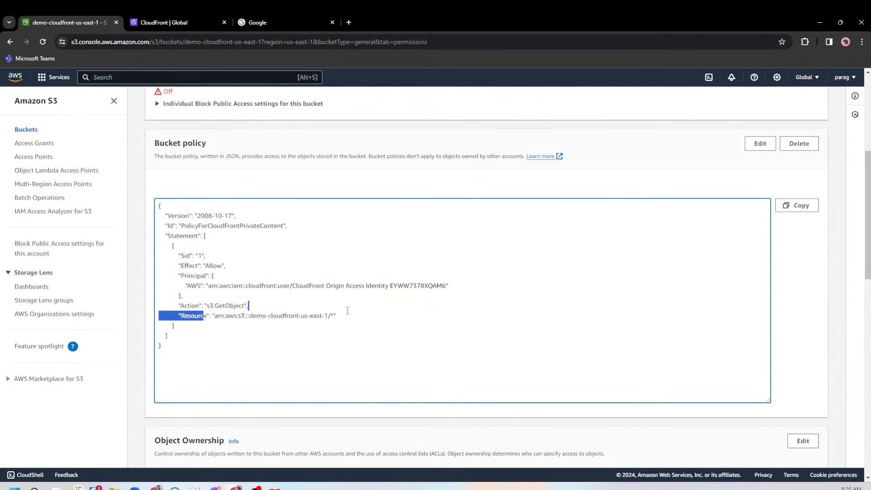
left_click(216, 311)
double_click(219, 307)
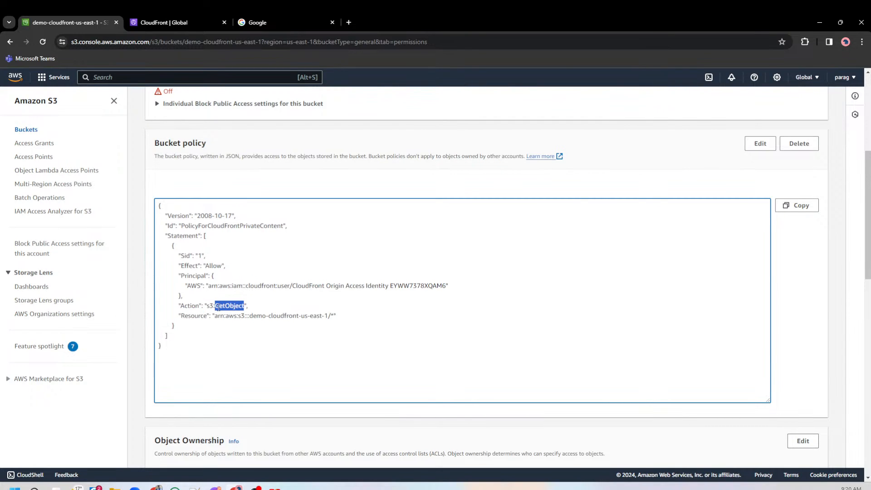
Reopen the distribution in CloudFront and review its general details, WAF protection and geographic restrictions.
left_click(182, 21)
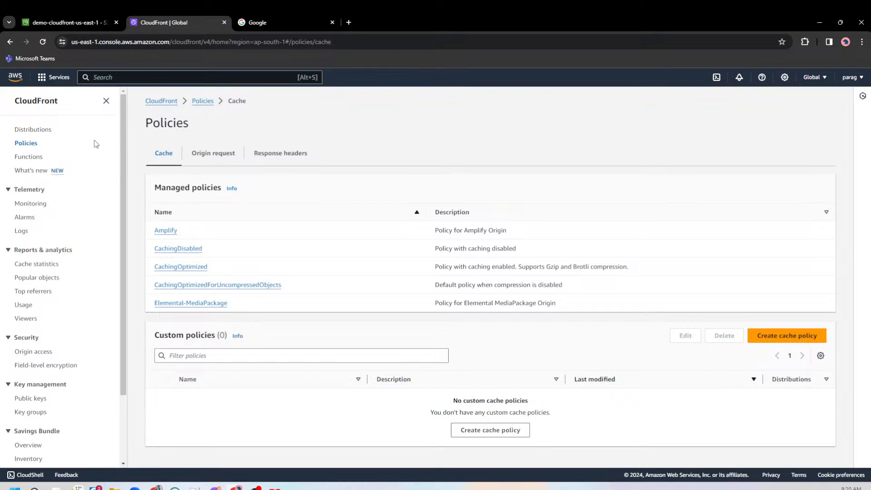
left_click(36, 132)
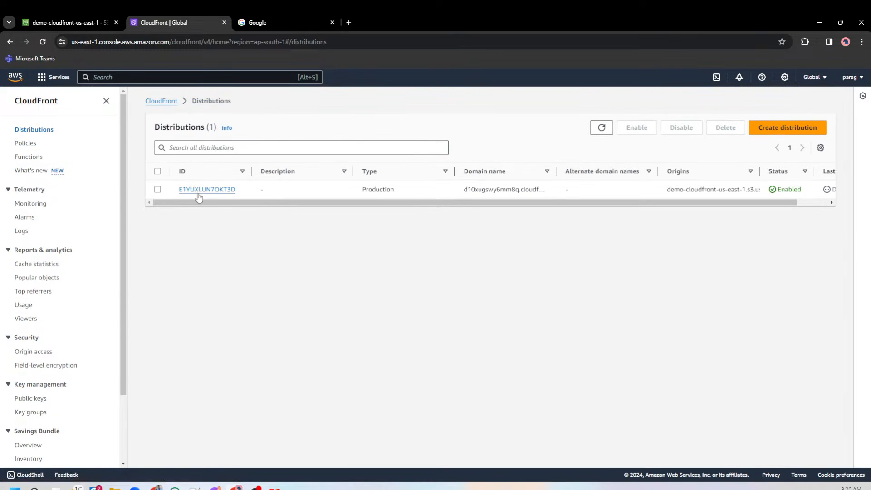
left_click(198, 193)
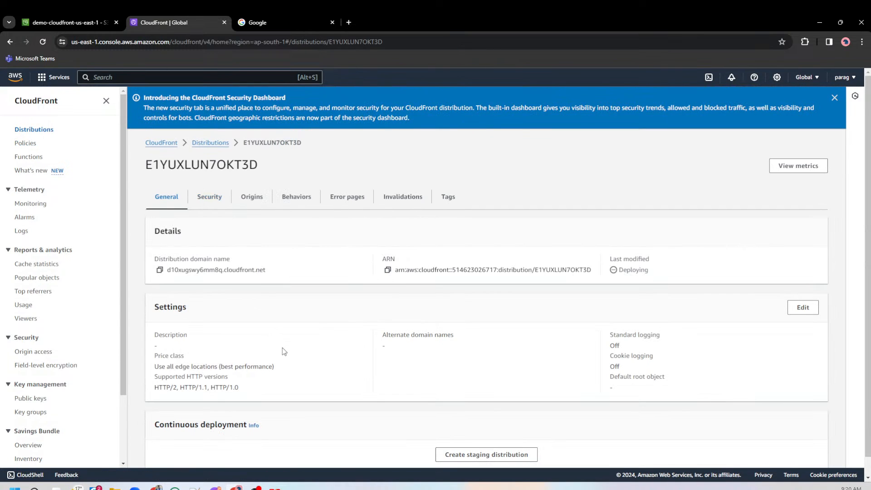
scroll(282, 348, "down", 1)
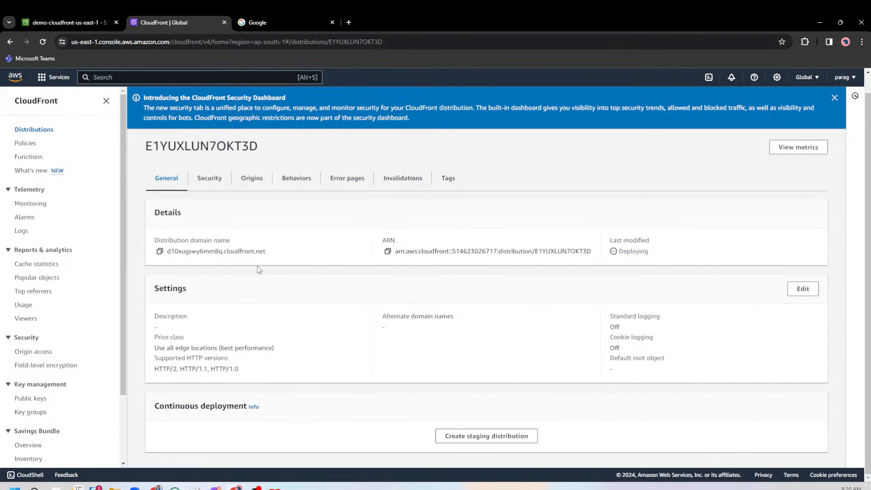
left_click(216, 181)
left_click(168, 359)
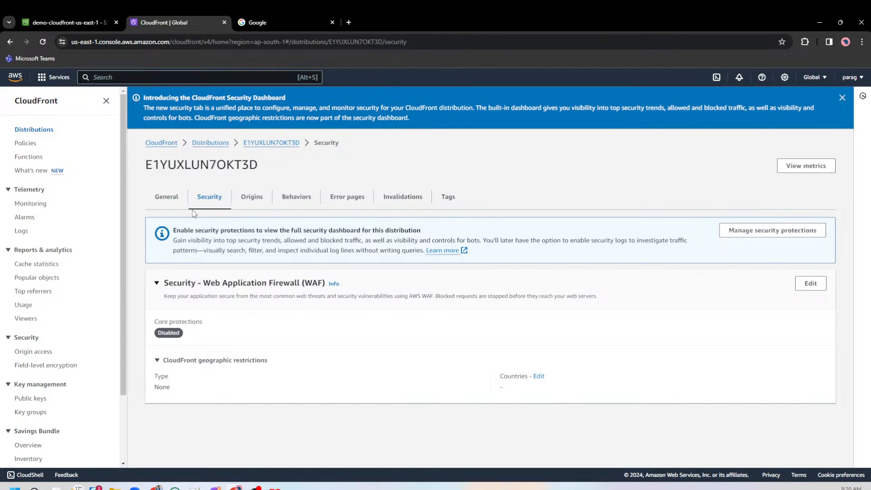
Review the distribution's origins and default behavior, widening the origin column to show the full S3 origin name.
left_click(254, 202)
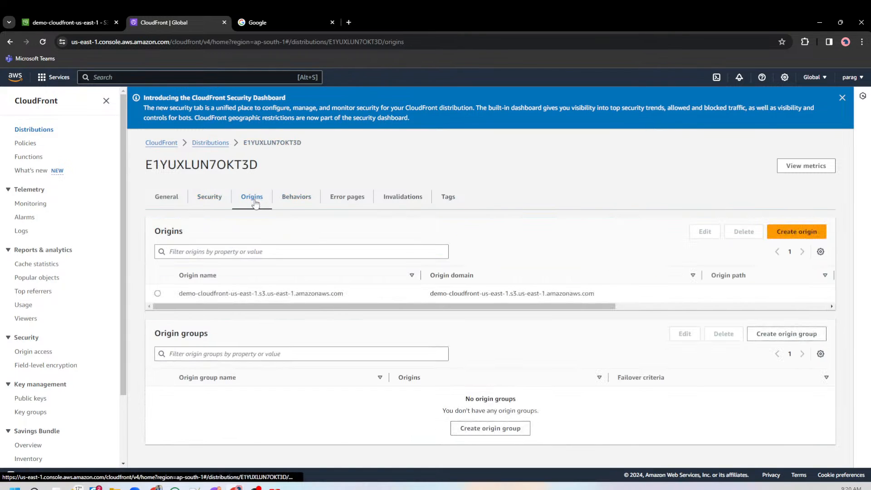
left_click(284, 200)
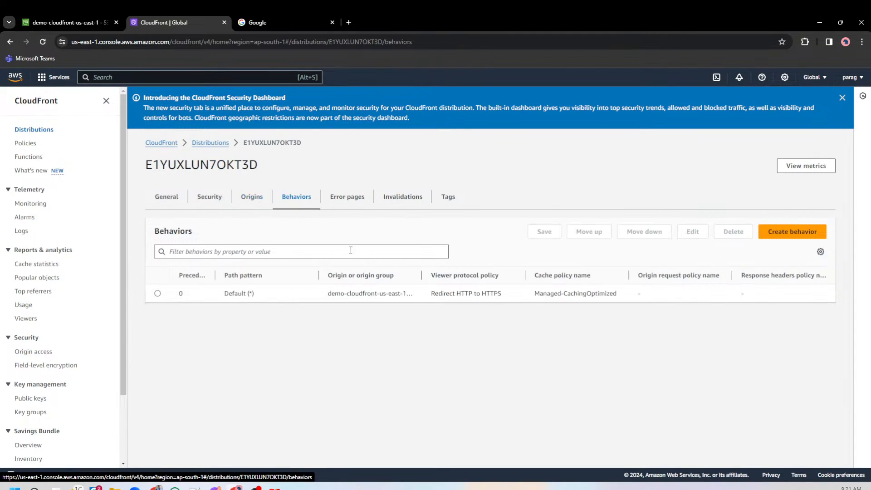
left_click_drag(422, 275, 525, 276)
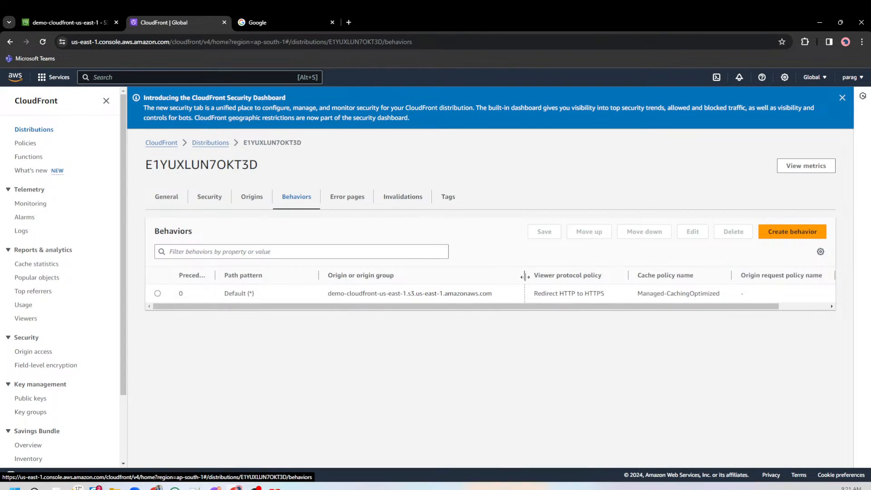
Look over the distribution's error pages and tags, and return to its general details.
left_click(350, 197)
left_click(448, 197)
left_click(168, 197)
Switch to the S3 bucket's objects and view IMG_20201130_172048.jpg through its object URL, closing the image when done.
left_click(68, 22)
scroll(232, 295, "up", 5)
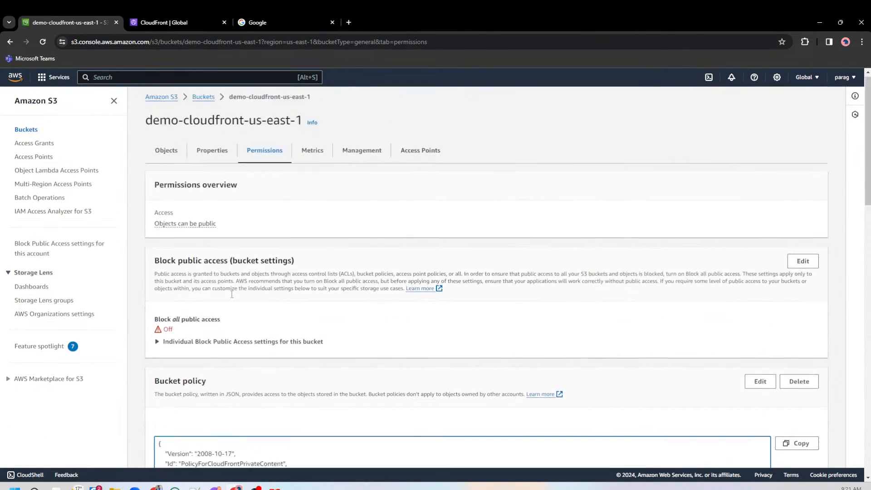
left_click(162, 164)
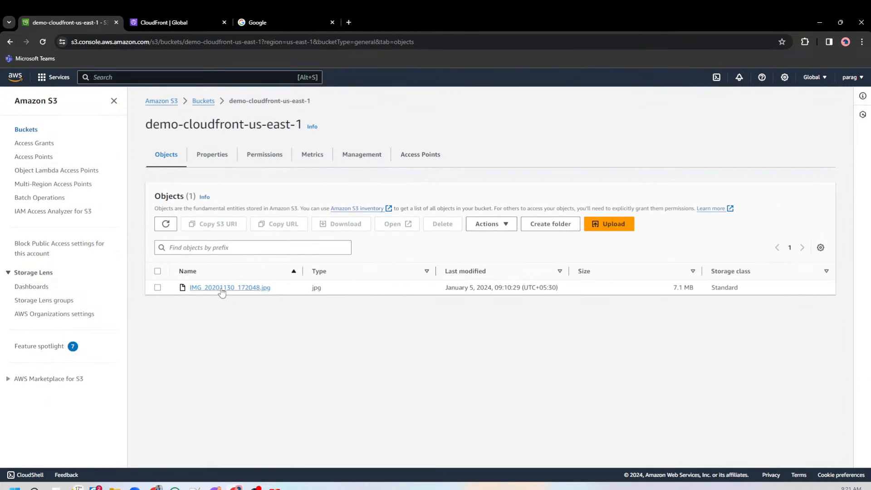
left_click(222, 291)
left_click(530, 332, "ctrl")
left_click(170, 23)
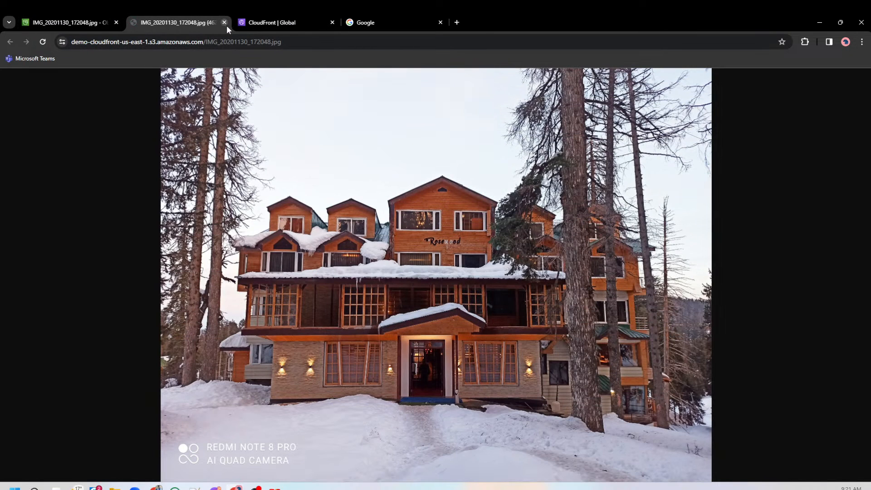
left_click(227, 25)
Copy the image's object URL into a new Notepad++ document and highlight the file name part.
left_click(503, 332)
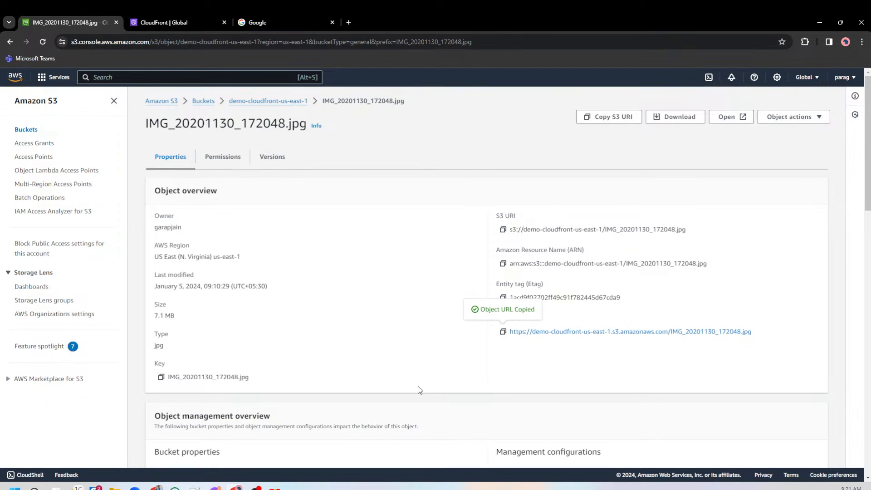
left_click(195, 487)
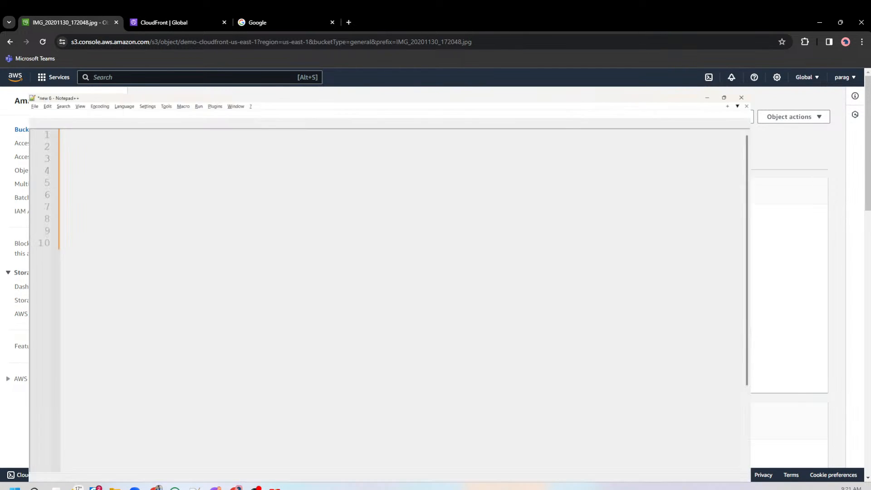
double_click(594, 51)
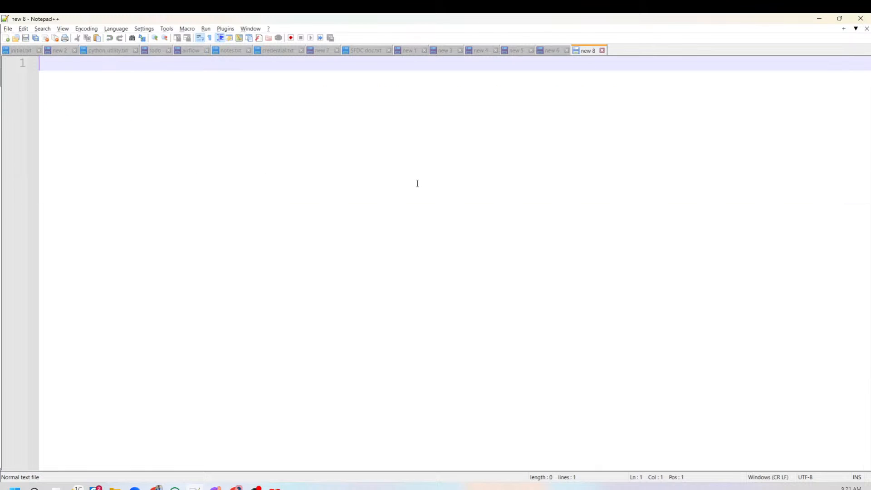
key("ctrl+v")
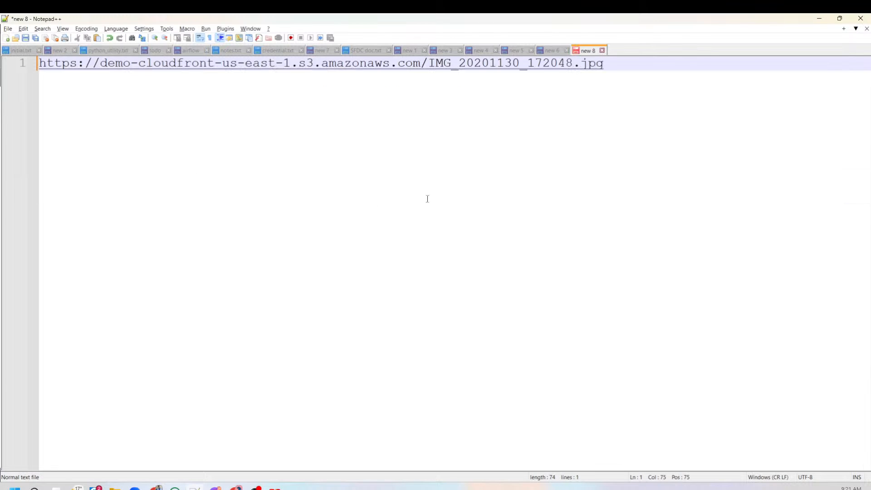
left_click_drag(427, 67, 630, 68)
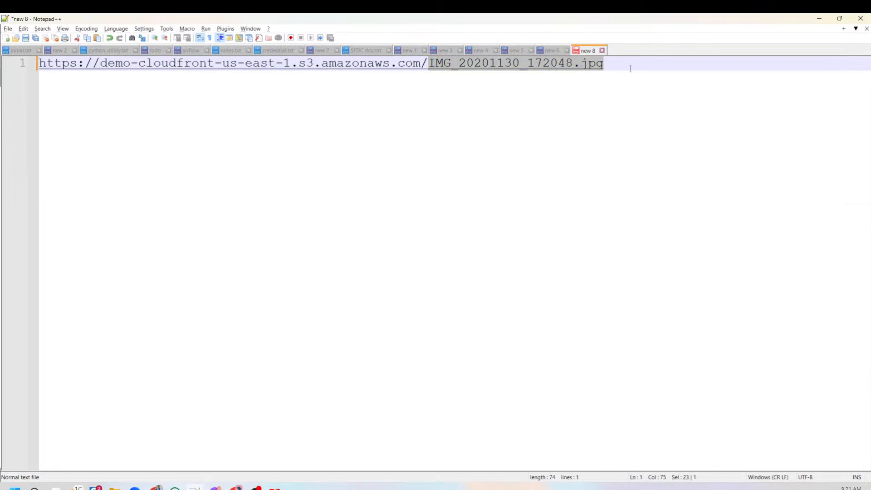
Return to the demo-cloudfront-us-east-1 bucket's permissions, turn on Block all public access, and confirm the change.
key("alt+Tab")
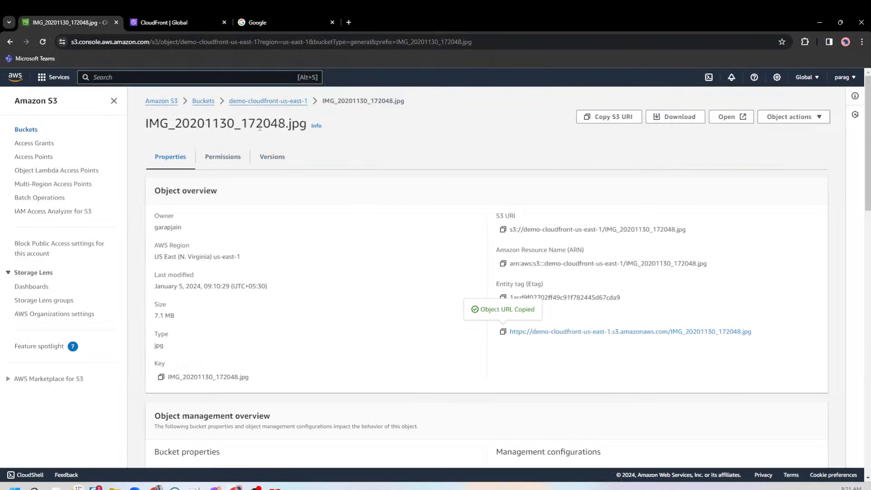
left_click(270, 102)
left_click(263, 155)
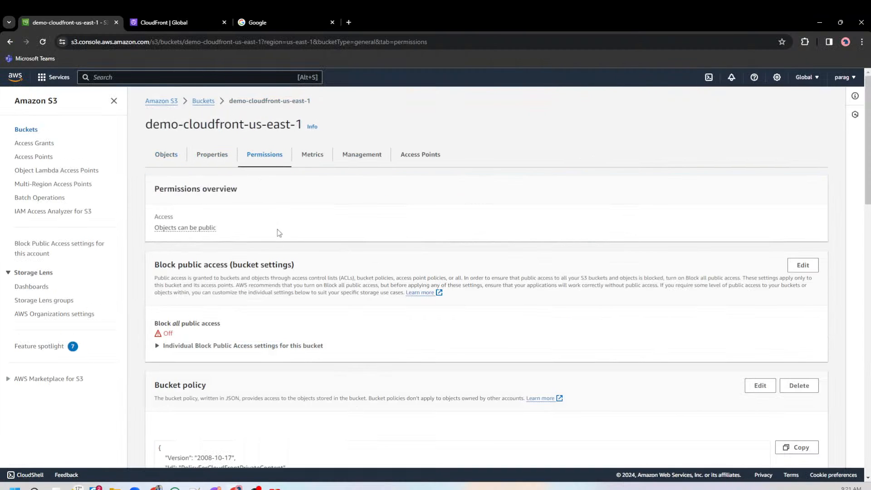
left_click(803, 265)
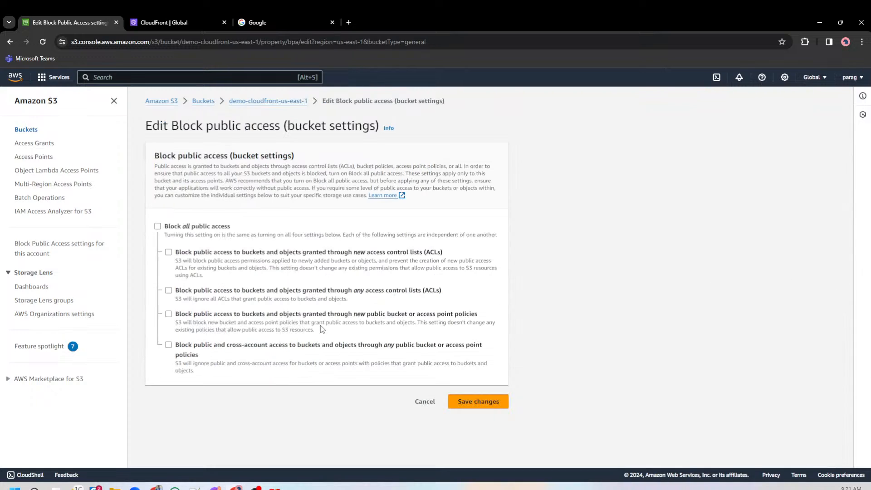
left_click(205, 227)
left_click(478, 403)
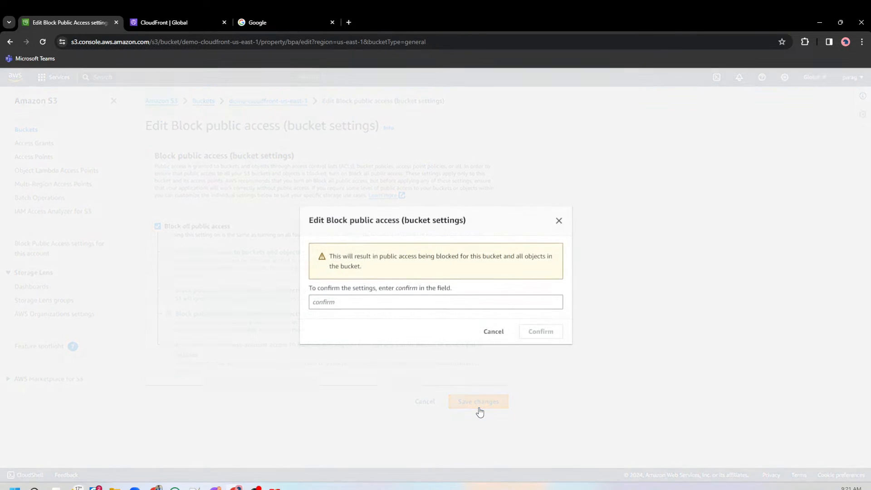
left_click(476, 305)
type("confirm")
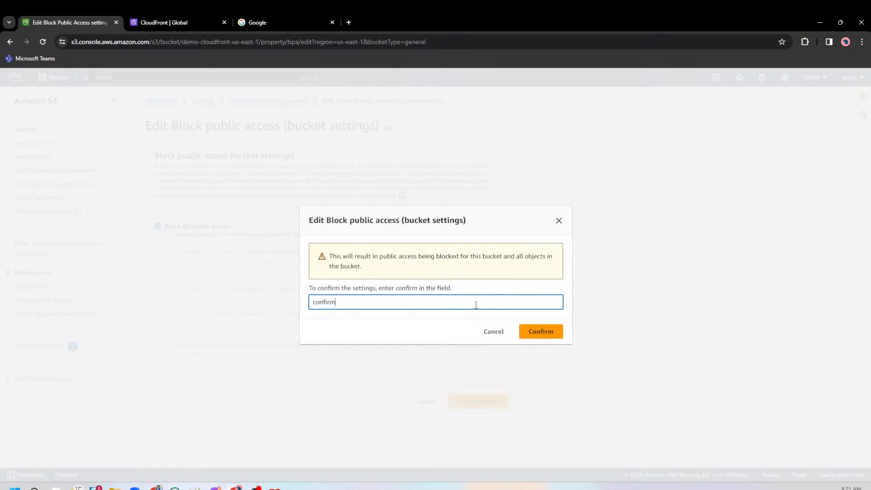
left_click(541, 332)
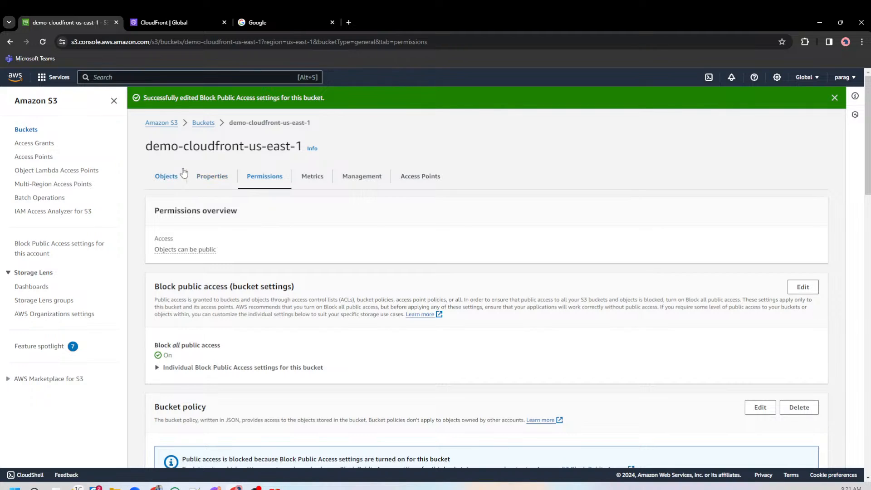
Test the image's object URL again from the bucket with public access blocked, and close the opened image.
left_click(171, 177)
left_click(238, 288)
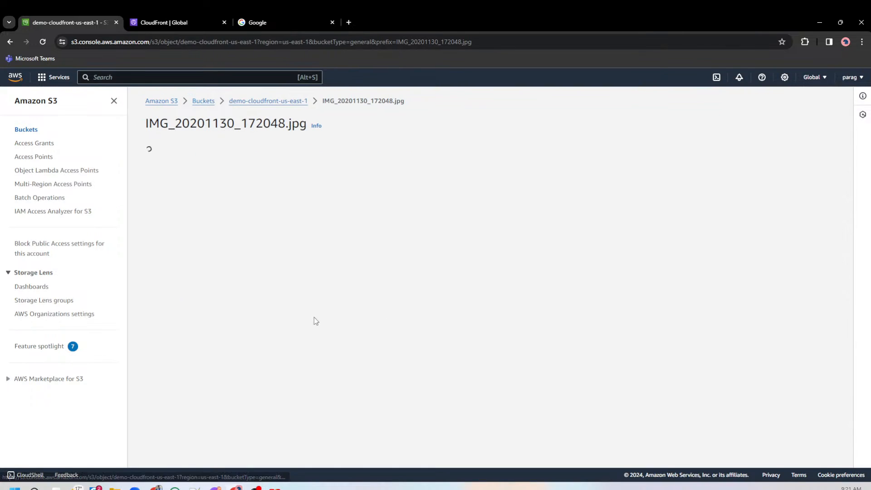
left_click(563, 333, "ctrl")
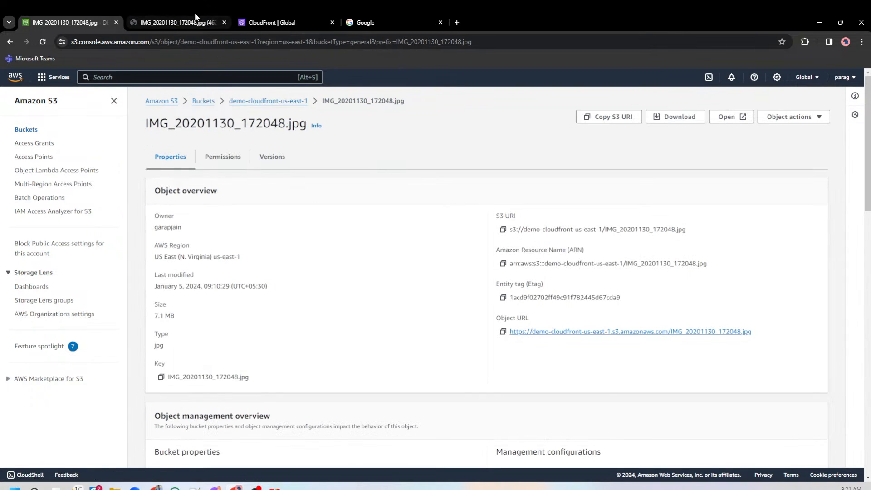
left_click(196, 19)
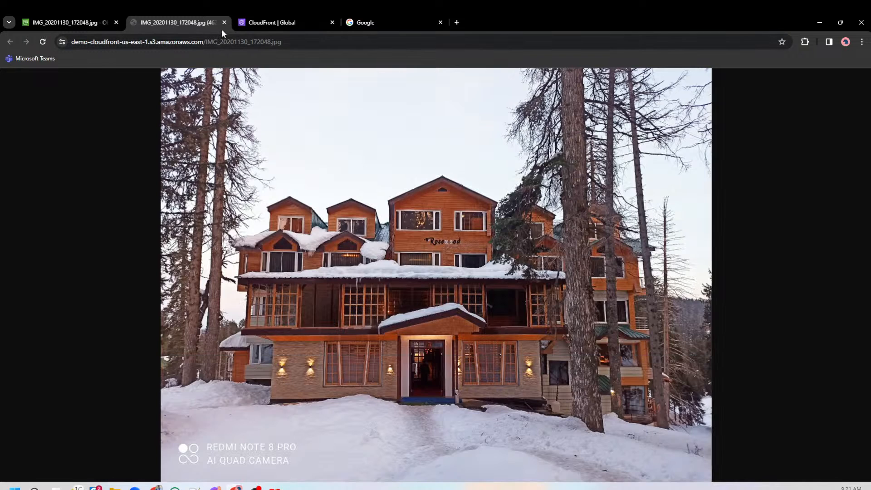
left_click(225, 22)
Check the bucket's permissions and test the copied S3 object URL in an incognito window, closing it when done.
left_click(255, 102)
scroll(295, 323, "down", 1)
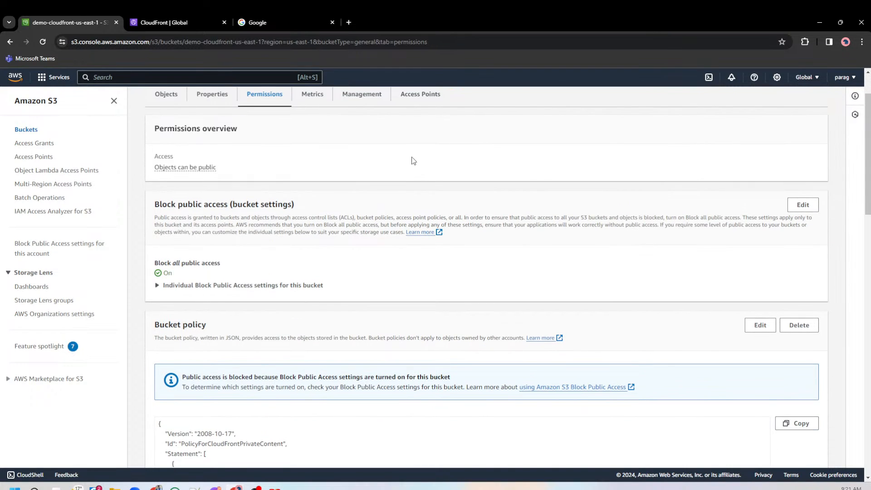
key("ctrl+shift+n")
key("ctrl+v")
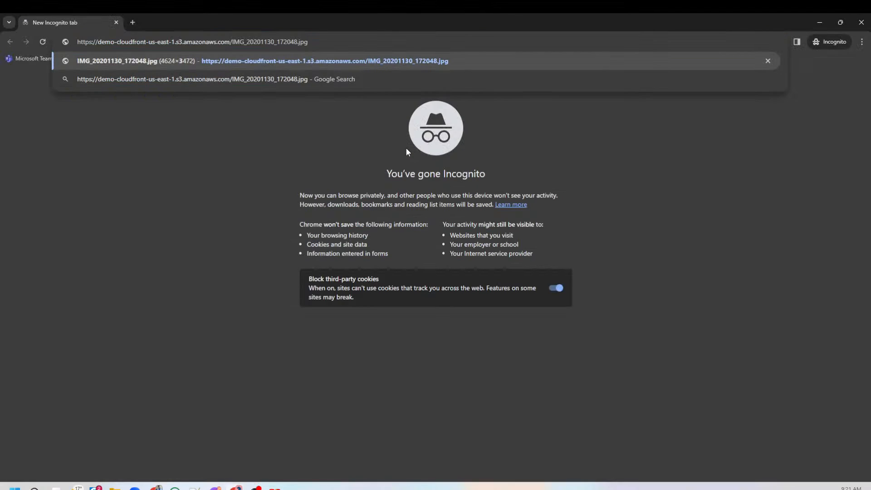
key("Return")
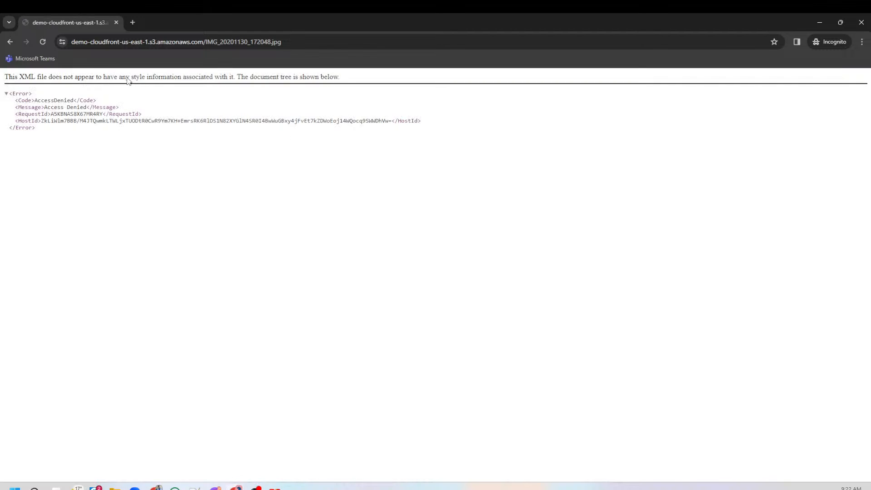
left_click(116, 22)
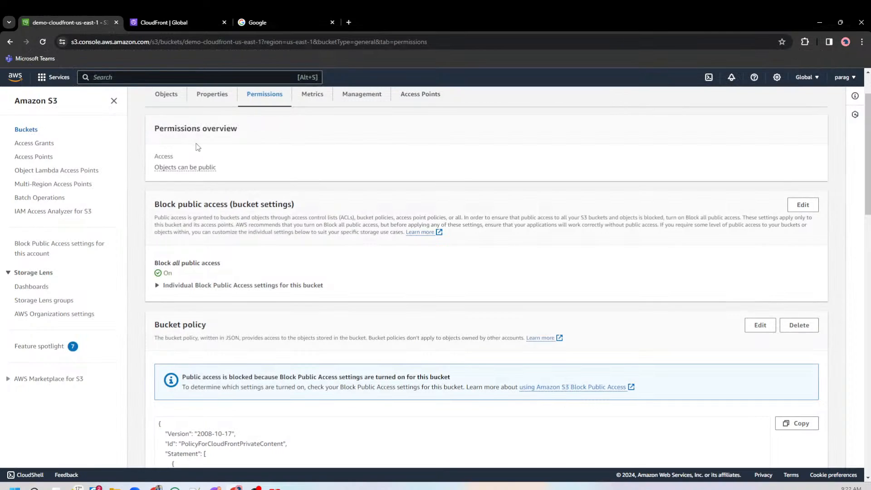
Go back to CloudFront, refresh the distributions list to check the deployment status, and reopen the distribution.
left_click(165, 93)
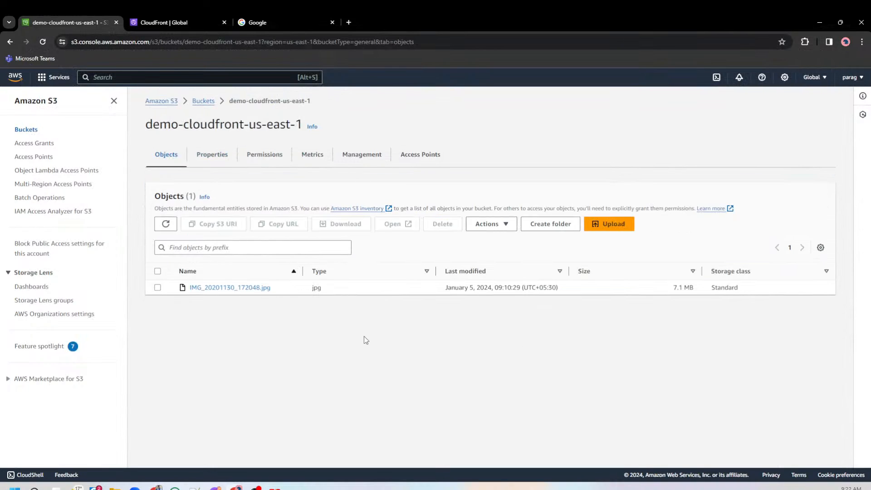
key("ctrl+Tab")
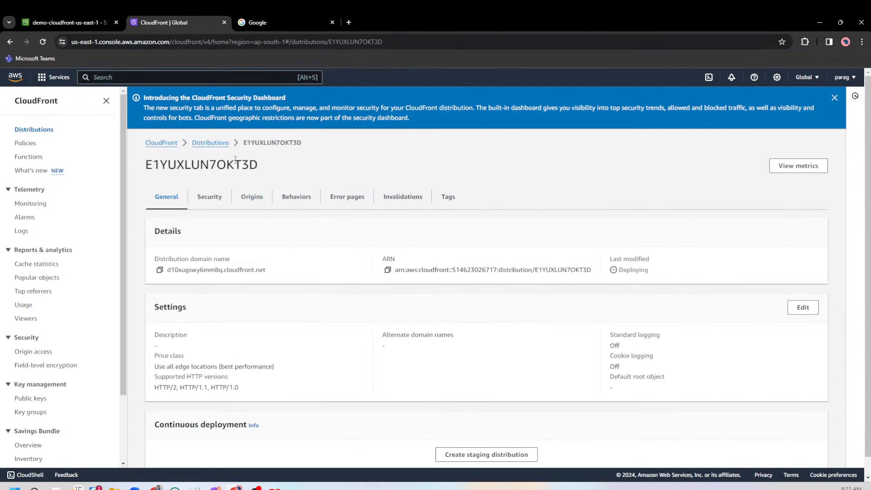
left_click(218, 143)
left_click(601, 128)
double_click(601, 128)
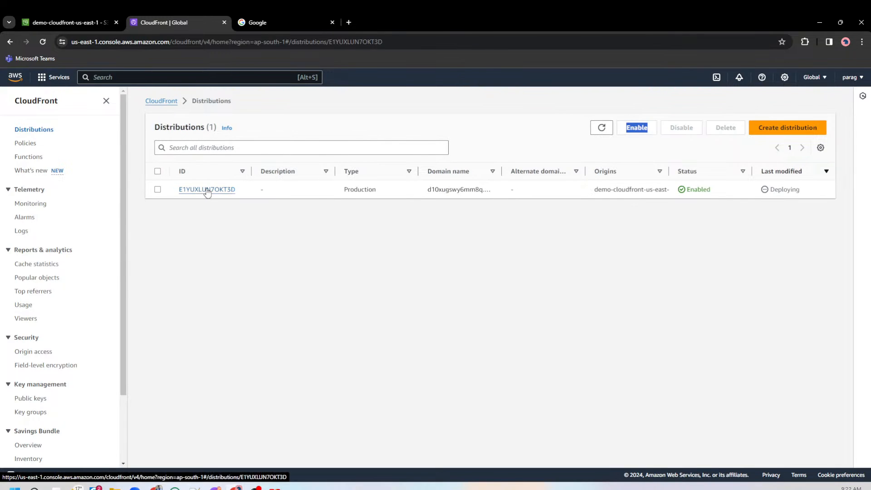
left_click(207, 189)
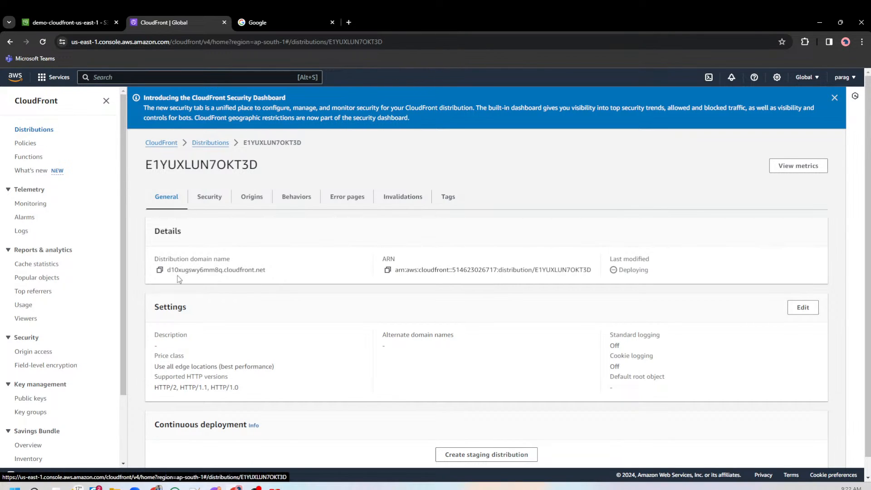
Copy the distribution domain name and paste it in Notepad++ two lines below the S3 object URL.
left_click_drag(166, 259, 247, 259)
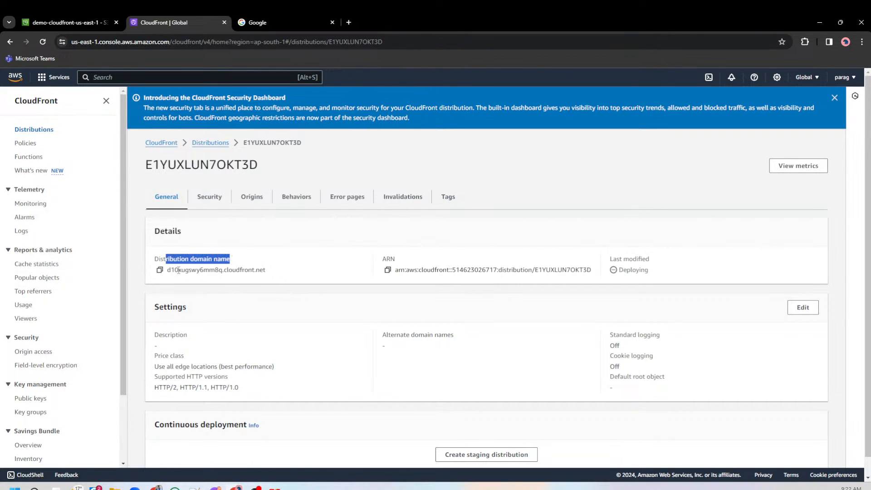
left_click_drag(169, 270, 285, 270)
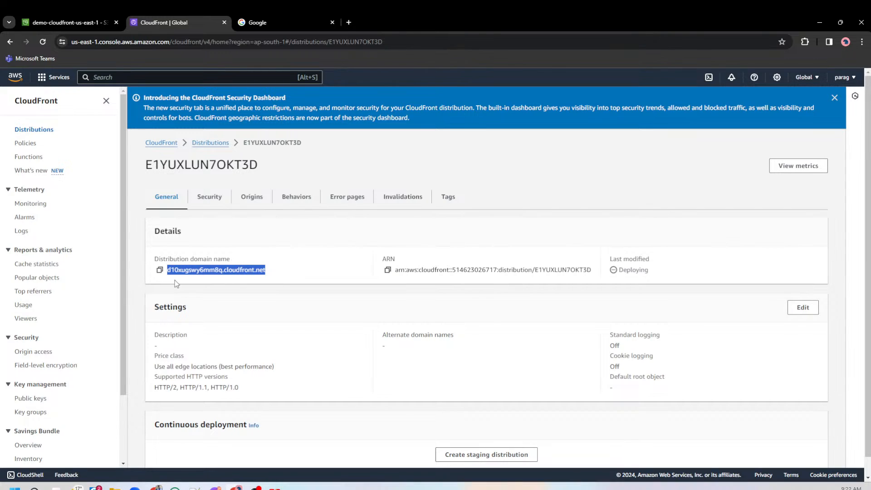
left_click(159, 271)
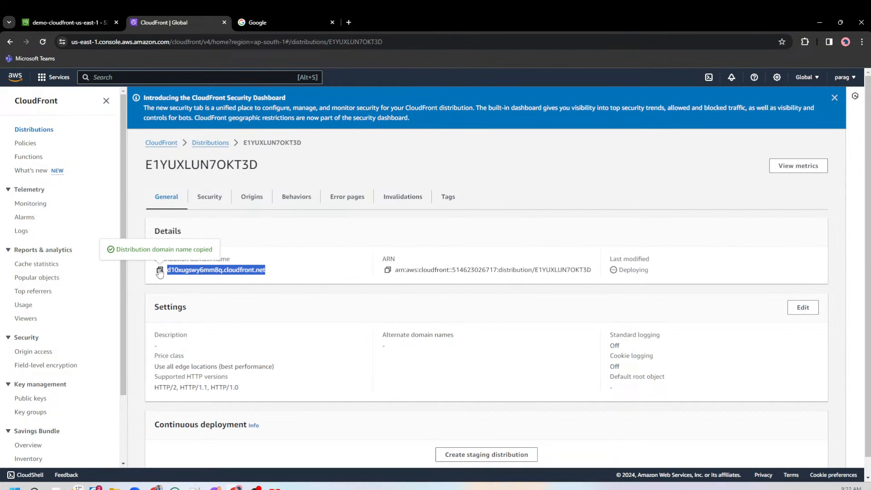
key("alt+Tab")
left_click(447, 279)
key("Return")
key("Return")
key("ctrl+v")
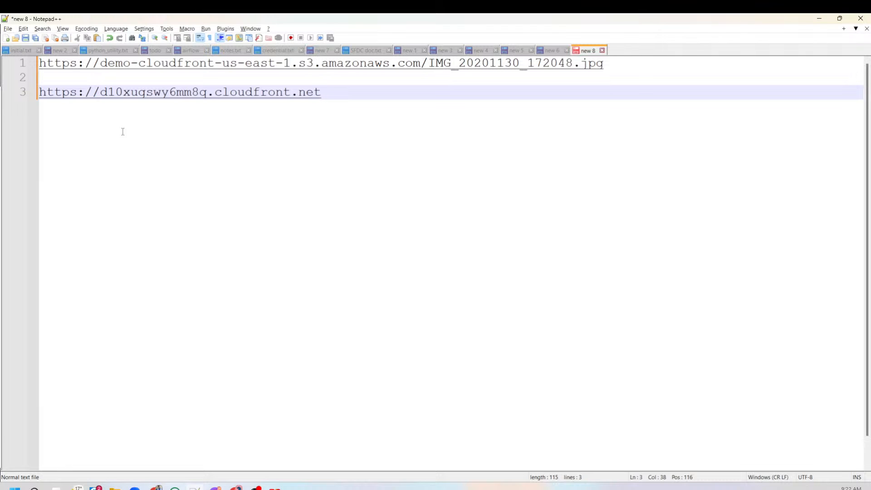
Compare the CloudFront domain URL with the base part of the S3 object URL.
left_click_drag(338, 90, 39, 92)
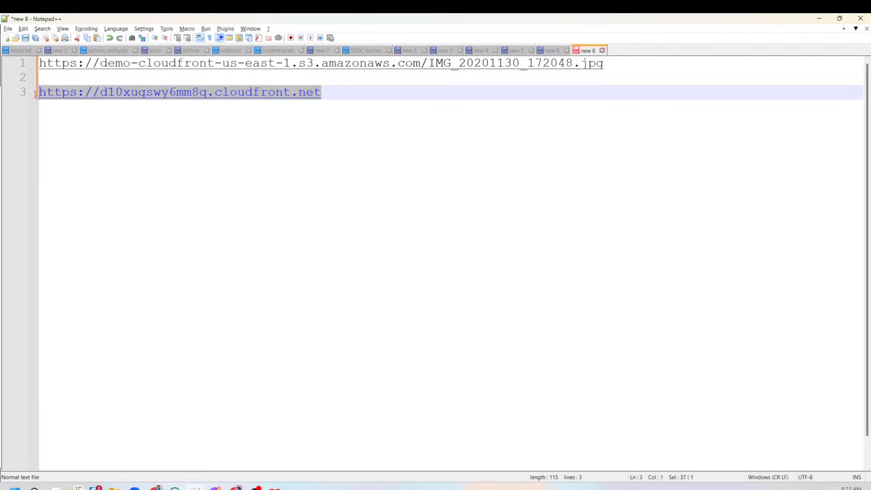
left_click(443, 89)
left_click_drag(420, 65, 3, 72)
left_click_drag(353, 97, 39, 92)
left_click(340, 201)
Return to the distribution and review its last modified status and supported HTTP versions.
key("alt+Tab")
left_click(336, 296)
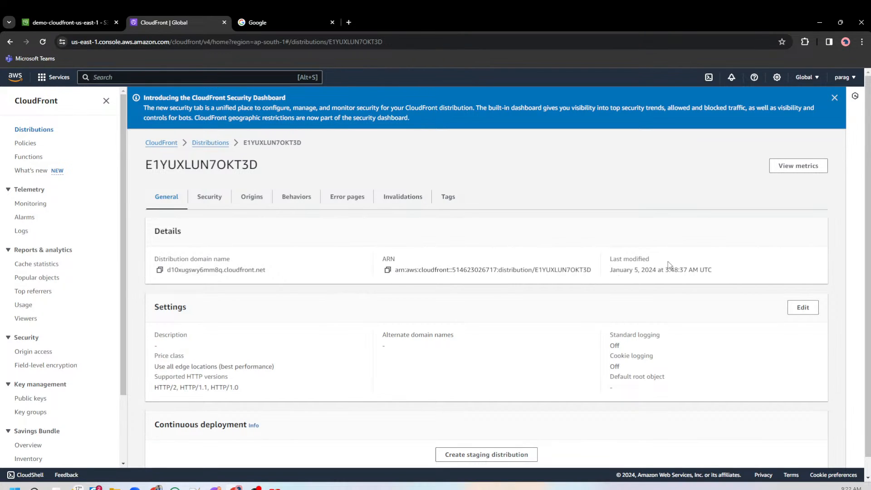
scroll(668, 263, "down", 1)
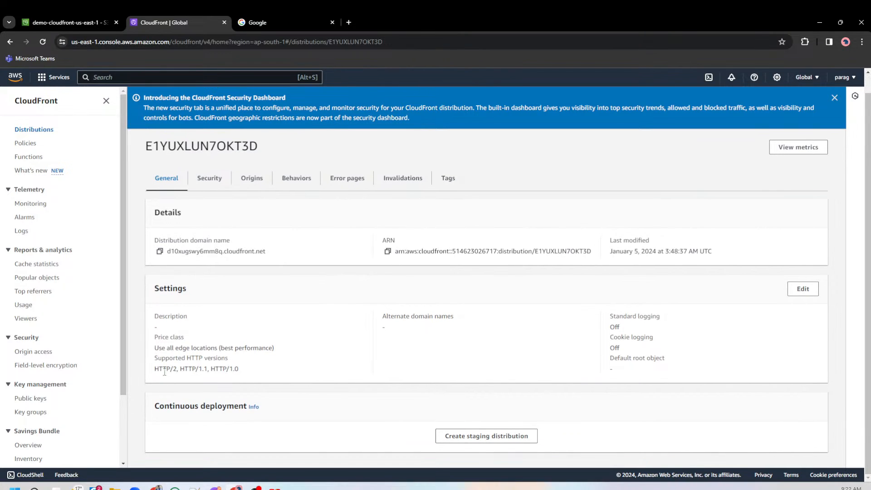
left_click_drag(169, 365, 257, 365)
left_click(388, 379)
Examine the distribution's security settings, covering the Web Application Firewall and the CloudFront geographic restrictions.
left_click(206, 184)
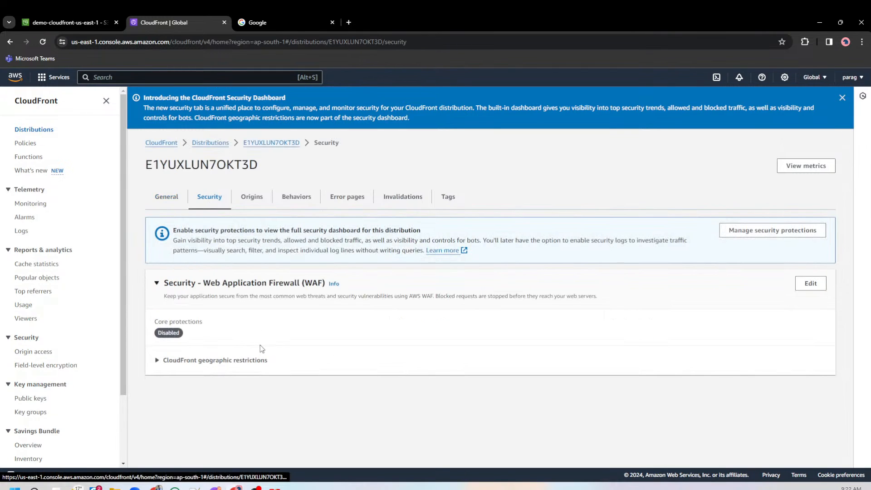
left_click(208, 361)
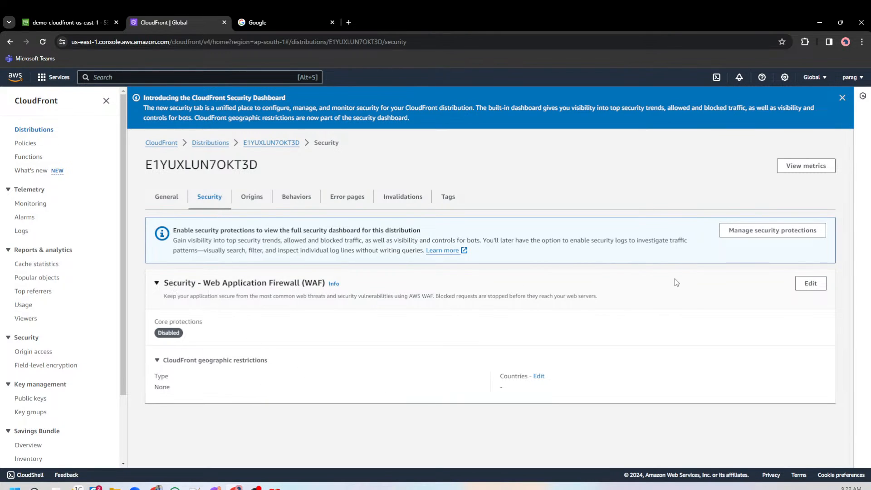
left_click(313, 284)
left_click(314, 285)
left_click_drag(252, 284, 300, 291)
left_click(280, 284)
left_click_drag(182, 363, 298, 363)
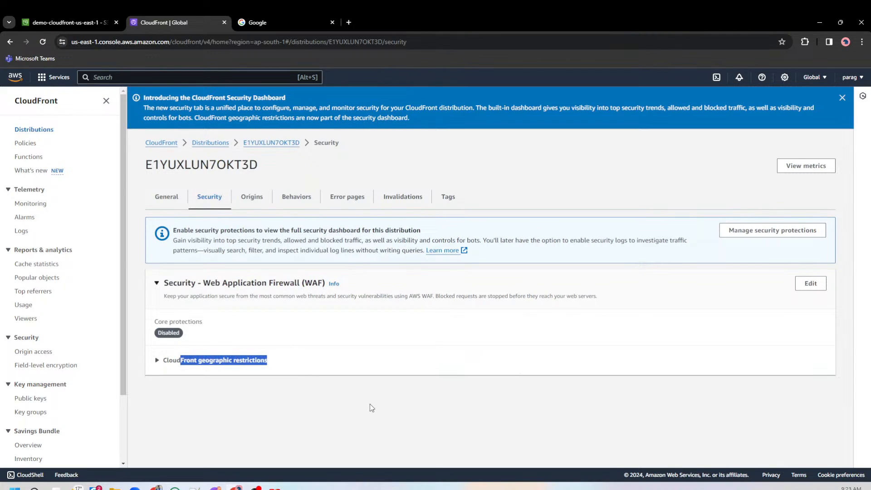
Open the CloudFront geographic restrictions for editing and compare the Allow list and Block list types and their selectable countries.
left_click(228, 364)
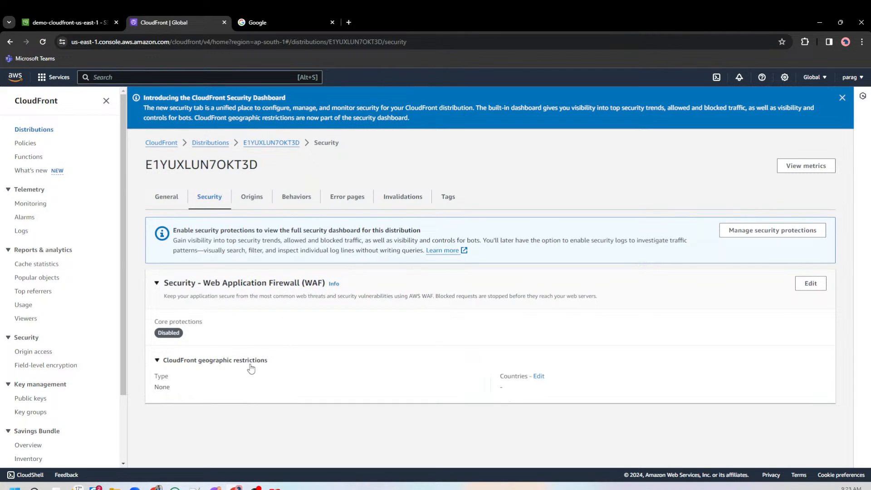
left_click(539, 378)
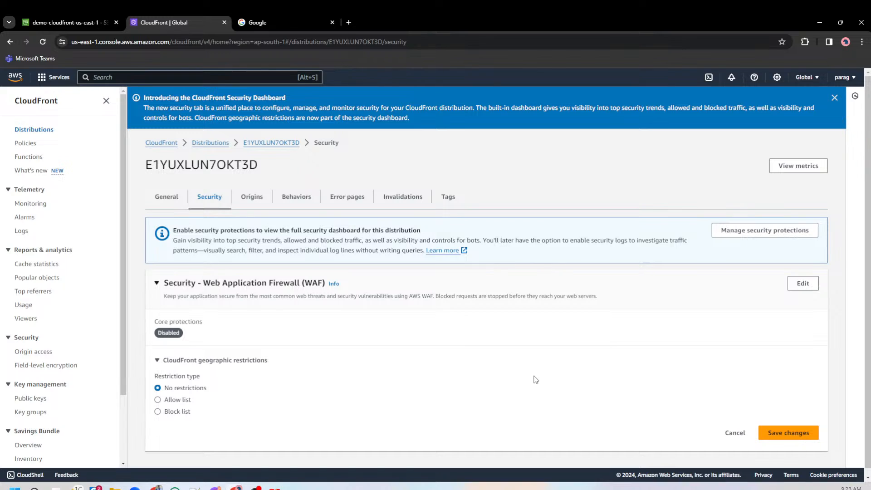
left_click(184, 401)
left_click(184, 409)
left_click(181, 399)
scroll(390, 372, "down", 1)
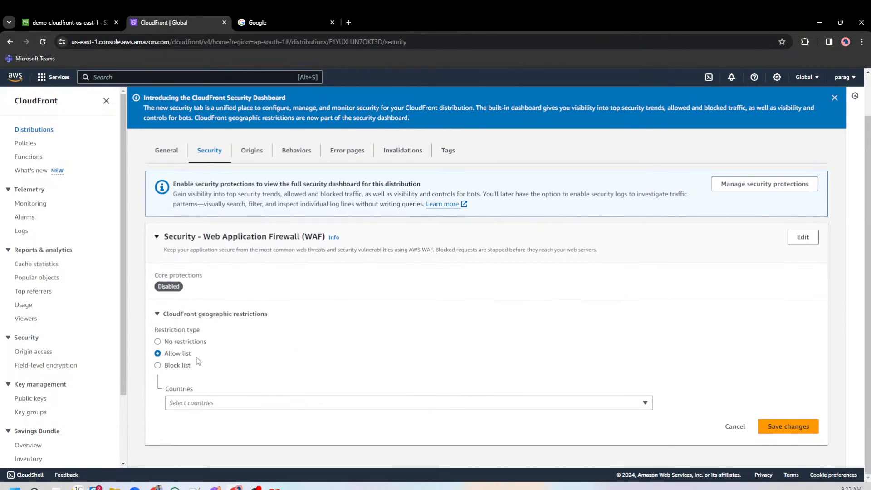
left_click(188, 367)
left_click(184, 355)
left_click(253, 403)
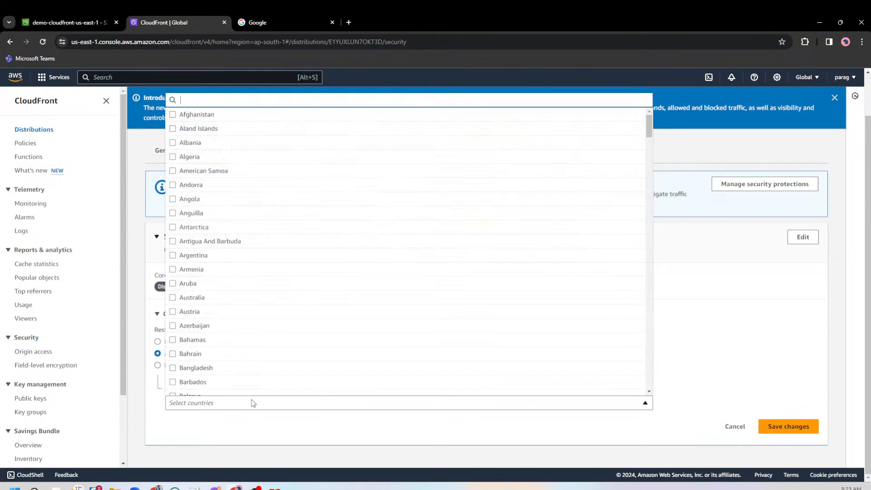
left_click(146, 380)
Set the geographic restriction type to Block list and add Russian Federation as the blocked country.
left_click(157, 365)
left_click(227, 403)
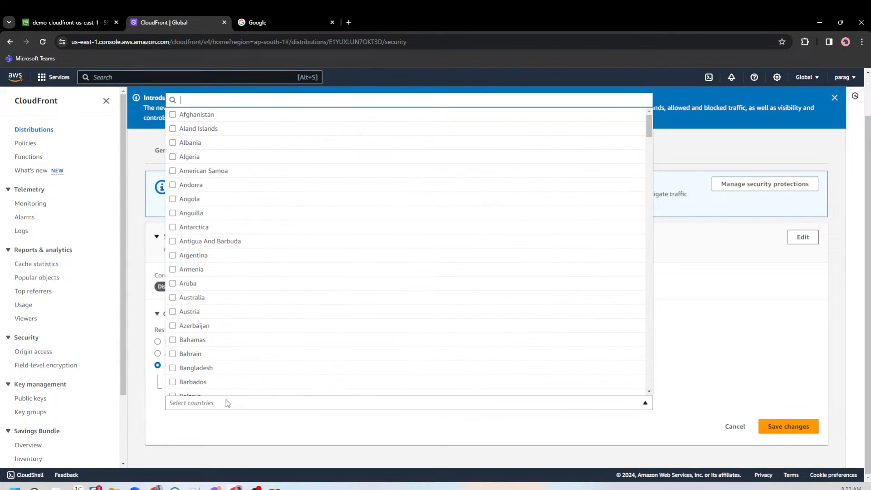
type("rus")
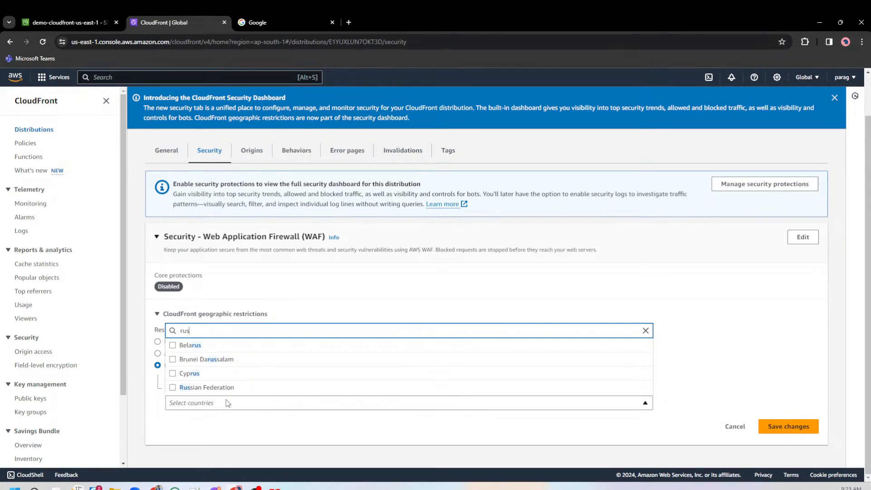
left_click(224, 387)
left_click(335, 450)
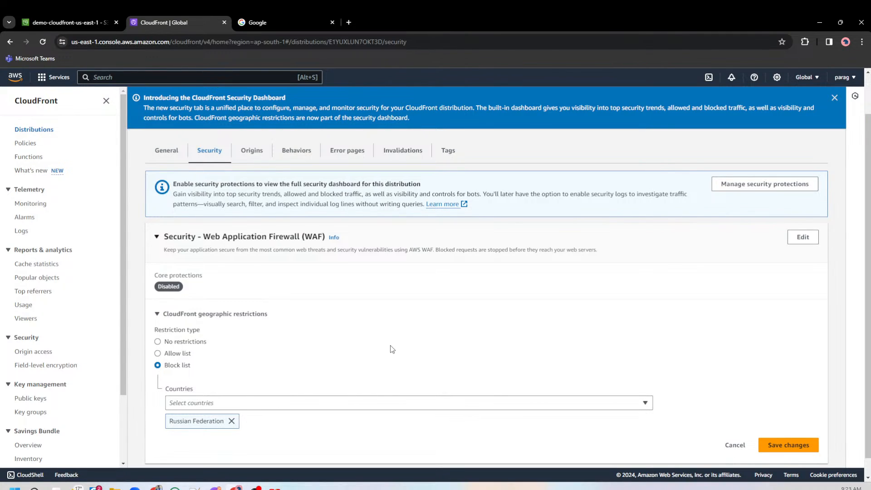
Switch the geographic restriction type back to No restrictions and cancel the edit without saving.
left_click(184, 353)
left_click(188, 342)
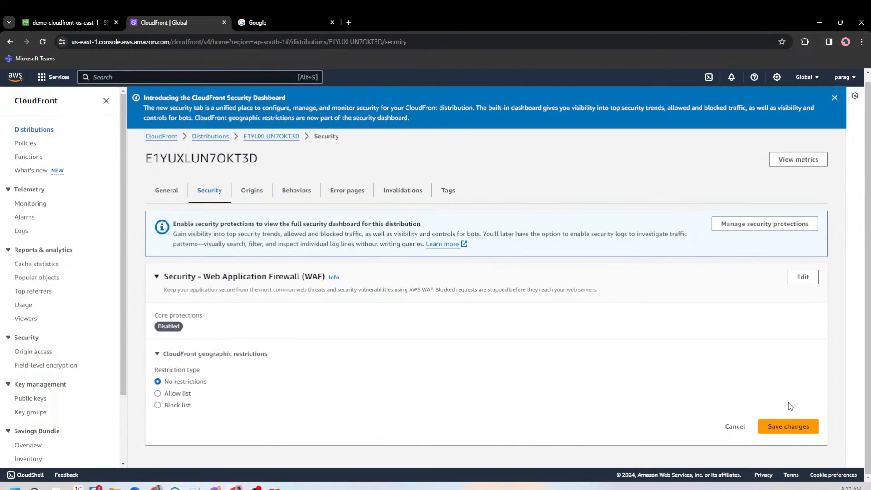
left_click(735, 426)
left_click_drag(146, 389, 317, 371)
Review the distribution's origin, checking its name, full origin domain and origin type.
left_click(253, 198)
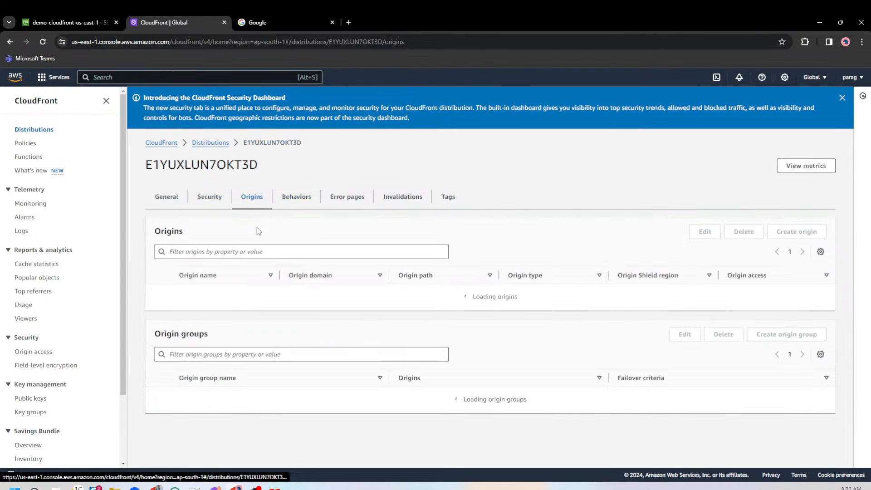
left_click_drag(389, 277, 470, 279)
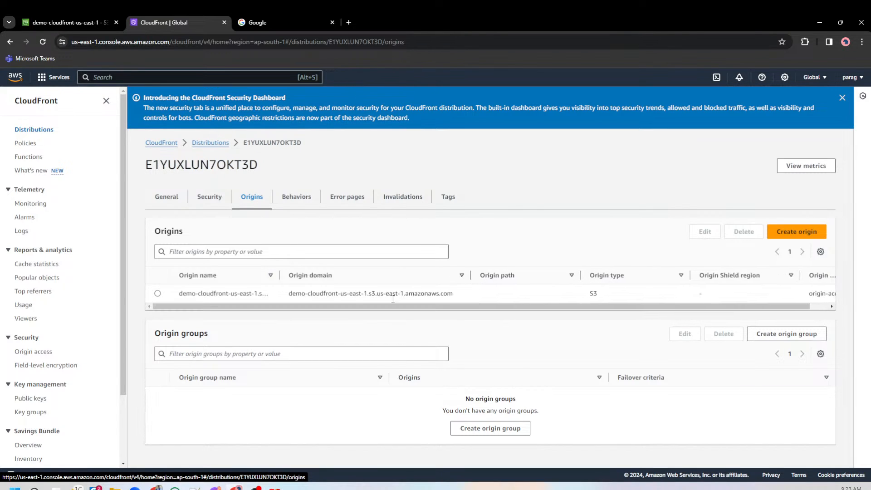
left_click_drag(183, 293, 466, 292)
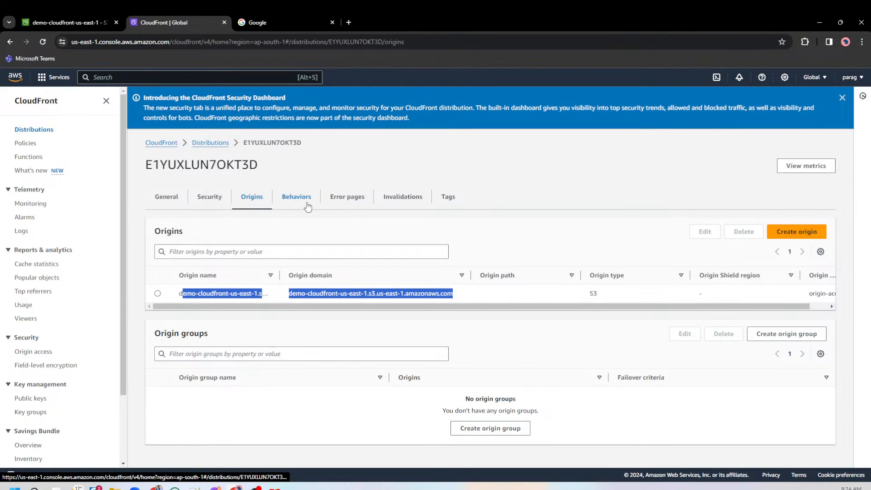
double_click(593, 293)
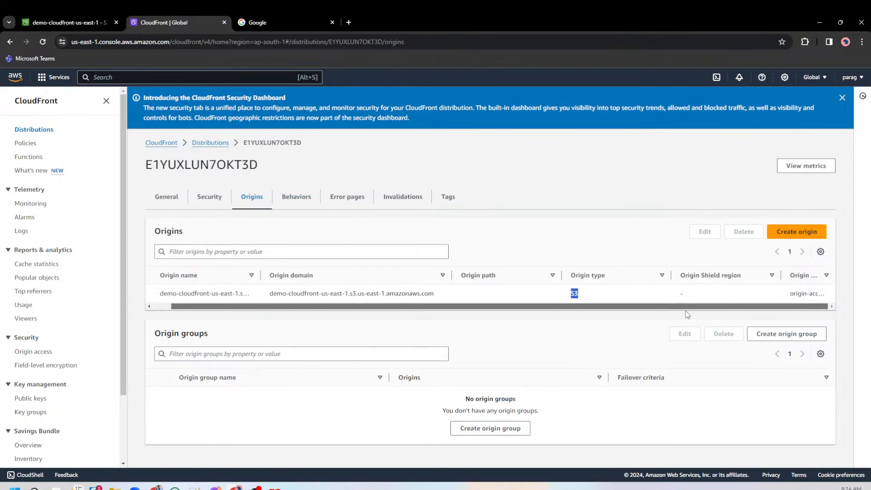
Glance at the distribution's behaviors and return to its origins to examine the origin access entry.
left_click(297, 196)
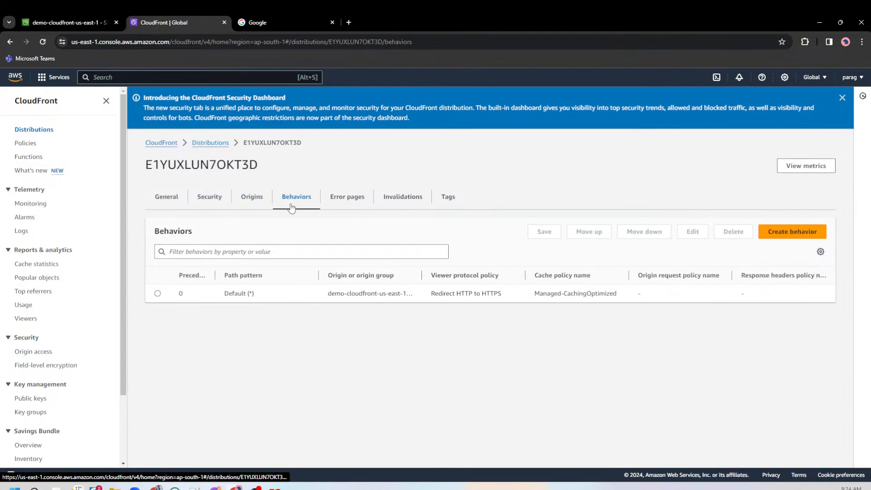
left_click(251, 196)
left_click_drag(801, 293, 834, 301)
left_click(373, 291)
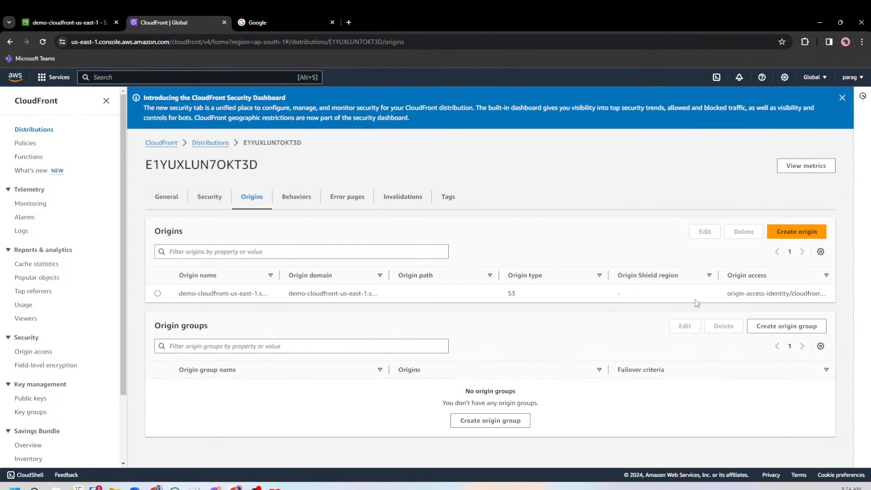
double_click(776, 294)
left_click(826, 275)
Open the S3 origin for editing, review its origin access and bucket policy settings, and cancel back to the origins list.
left_click(159, 294)
left_click_drag(243, 294, 517, 295)
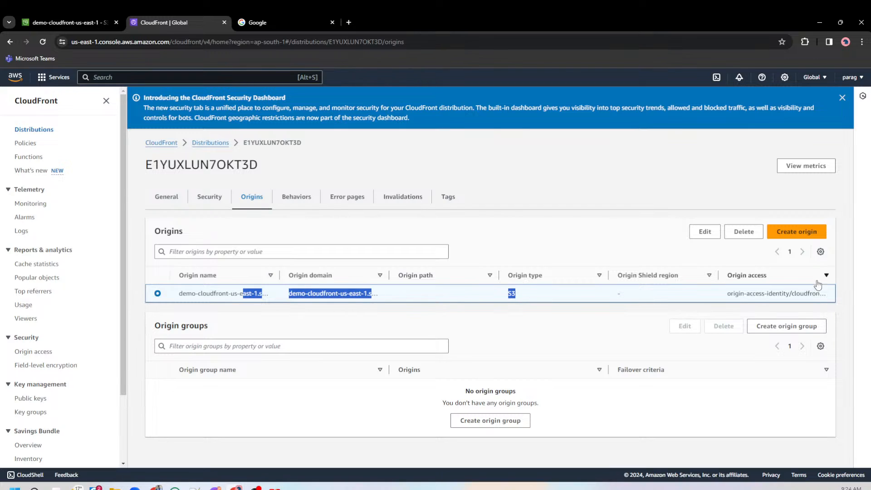
left_click(706, 232)
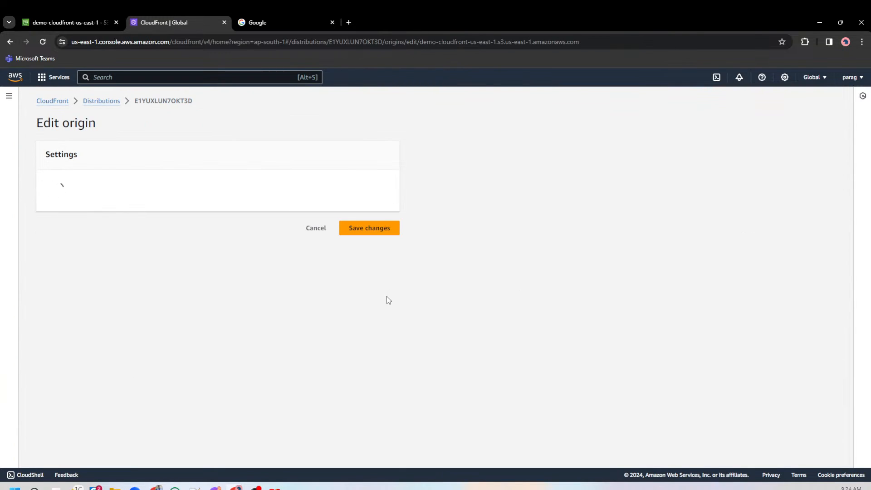
scroll(263, 295, "down", 3)
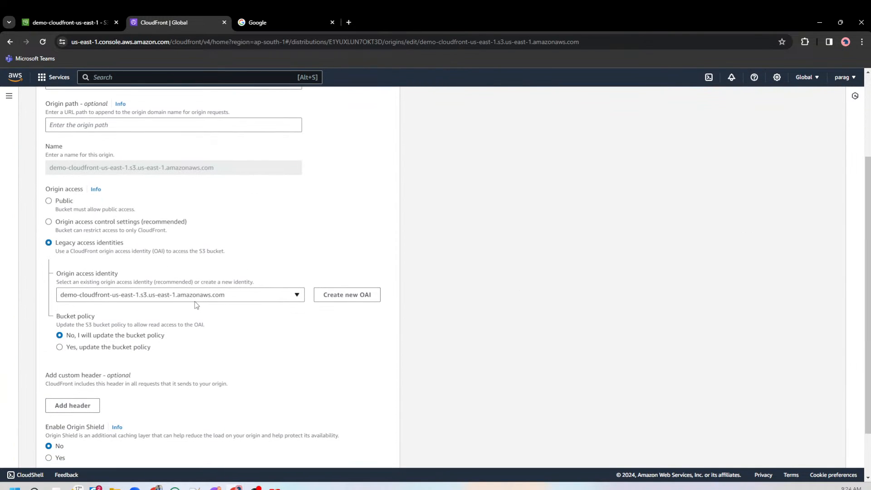
scroll(140, 311, "down", 2)
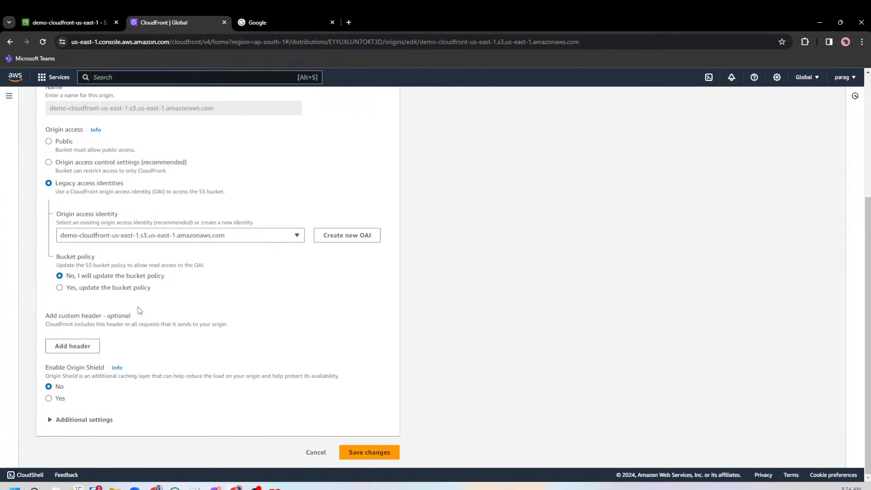
scroll(140, 311, "up", 4)
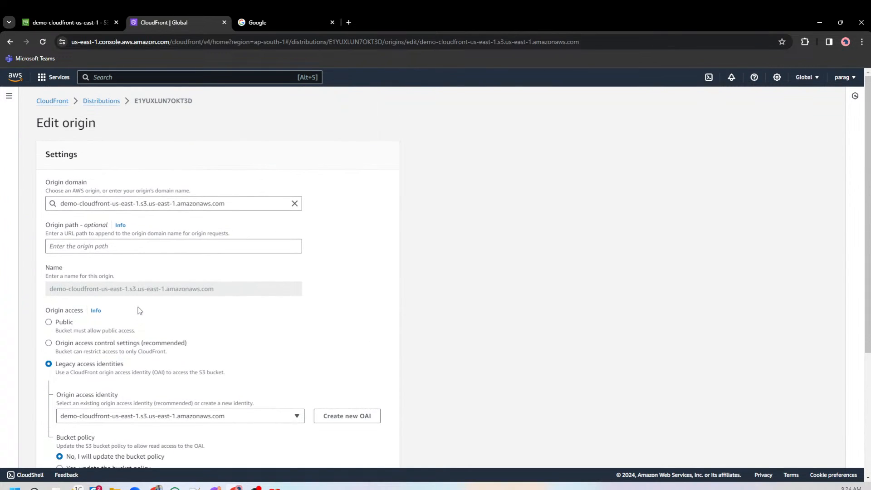
scroll(139, 311, "down", 4)
left_click(313, 454)
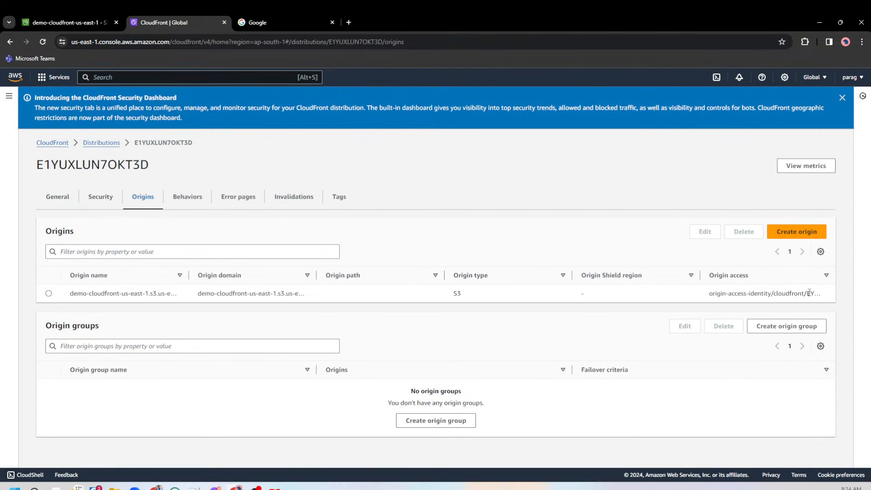
left_click_drag(809, 292, 747, 305)
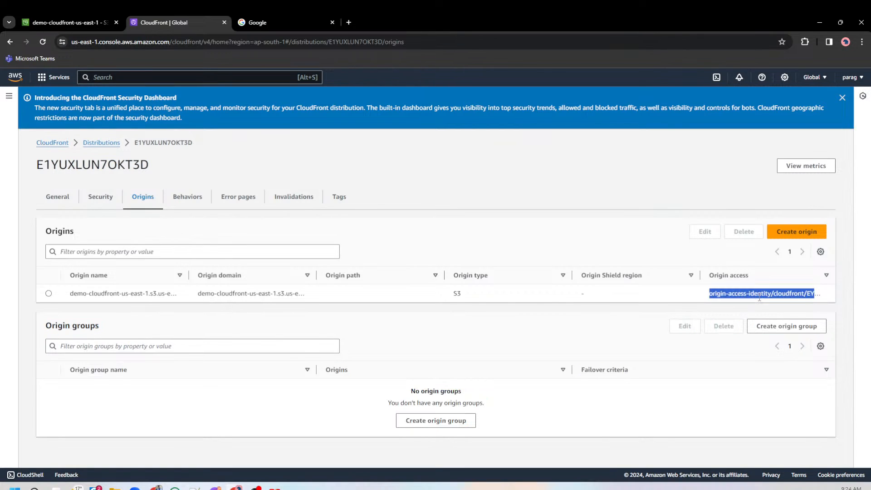
Review the default behavior's path pattern and viewer protocol policy.
left_click(195, 200)
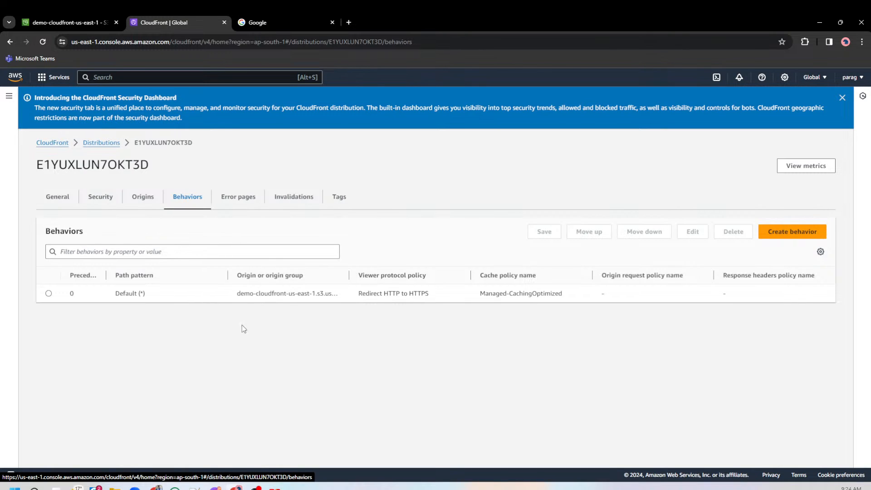
left_click_drag(114, 293, 206, 290)
left_click(262, 342)
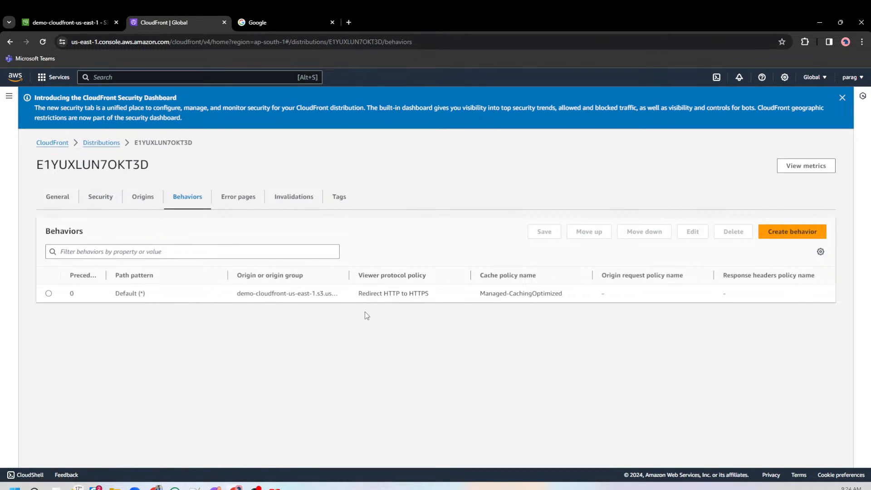
left_click_drag(367, 296, 430, 294)
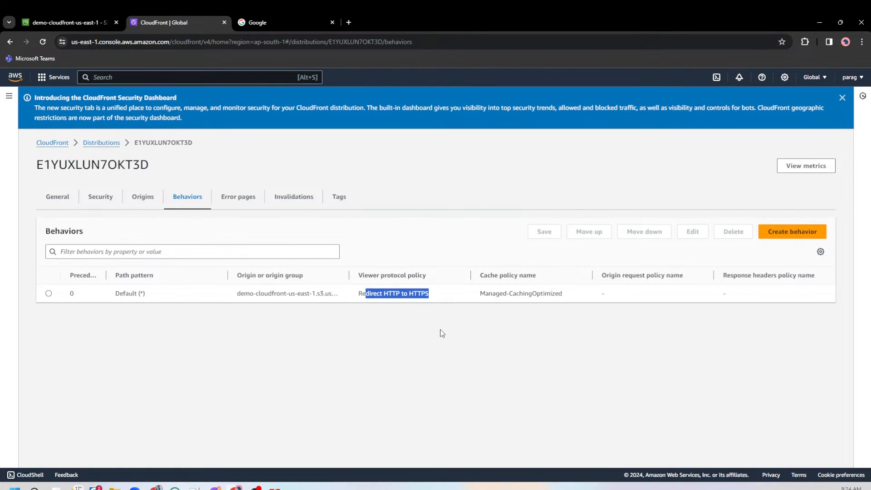
left_click(432, 342)
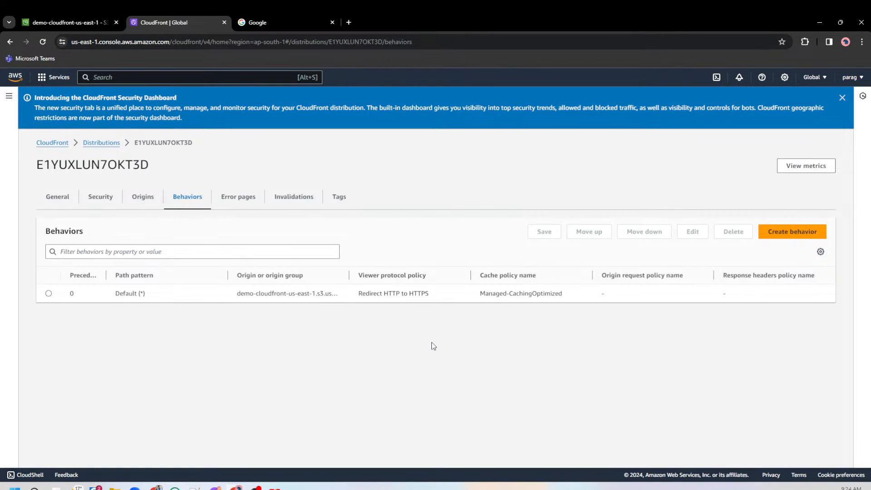
View the distribution's custom error pages section and search Google Images for 404 in the other browser tab.
left_click(245, 199)
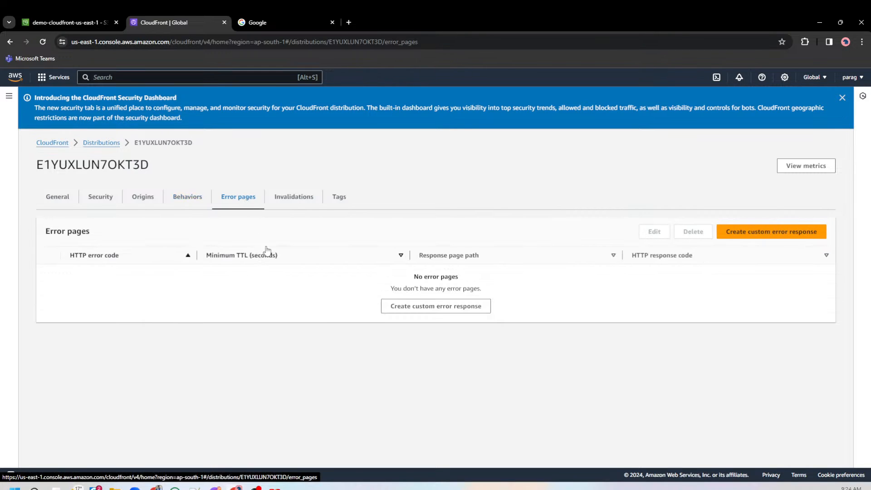
left_click(279, 20)
double_click(174, 44)
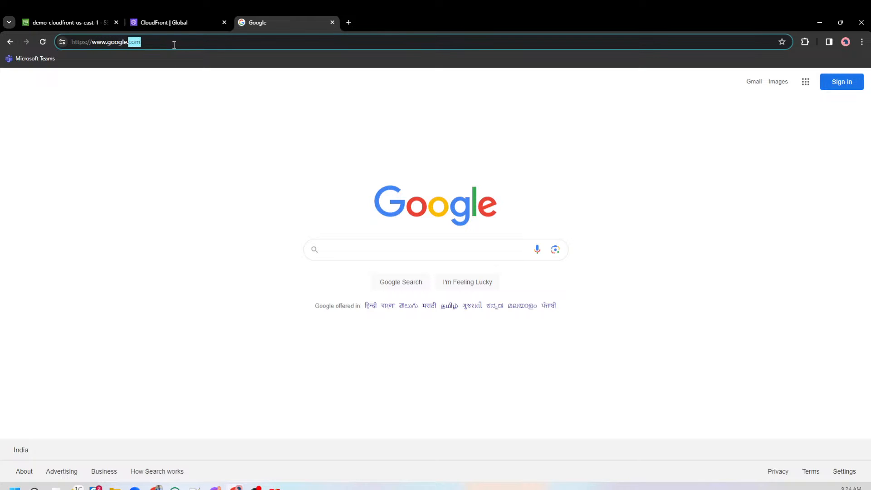
left_click(173, 45)
type("404")
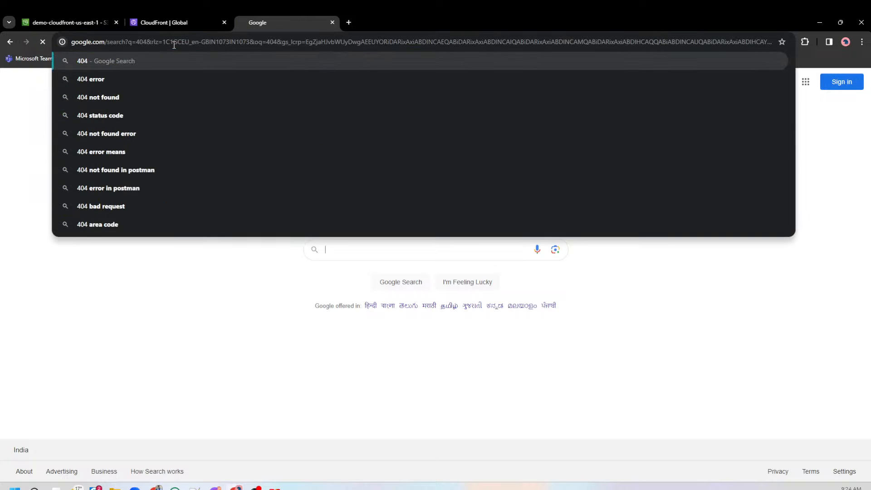
key("Return")
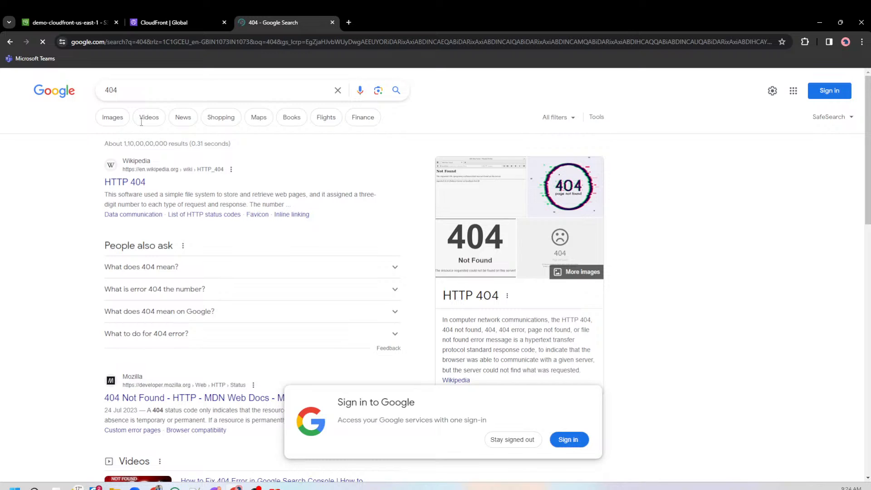
left_click(112, 118)
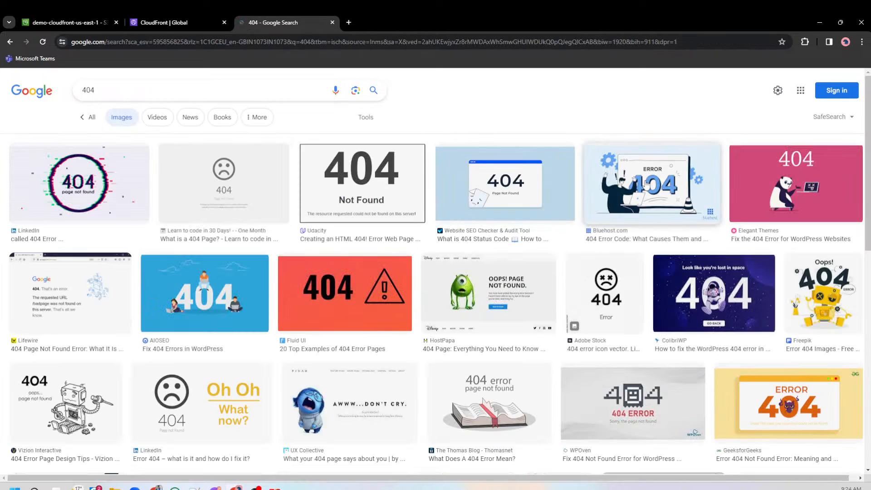
Preview example 404 error pages in the image results, including the Bluehost, One Month, GeeksforGeeks and UX Collective ones.
left_click(649, 186)
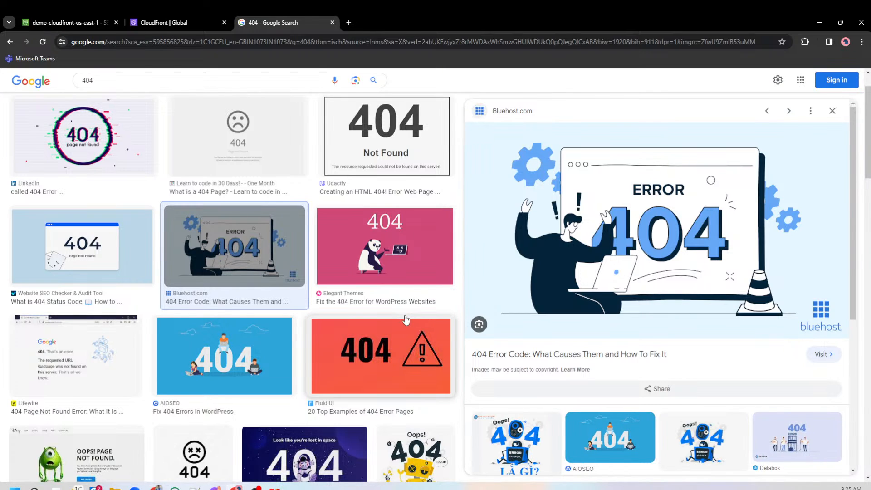
scroll(406, 320, "down", 3)
scroll(406, 320, "up", 5)
left_click(237, 239)
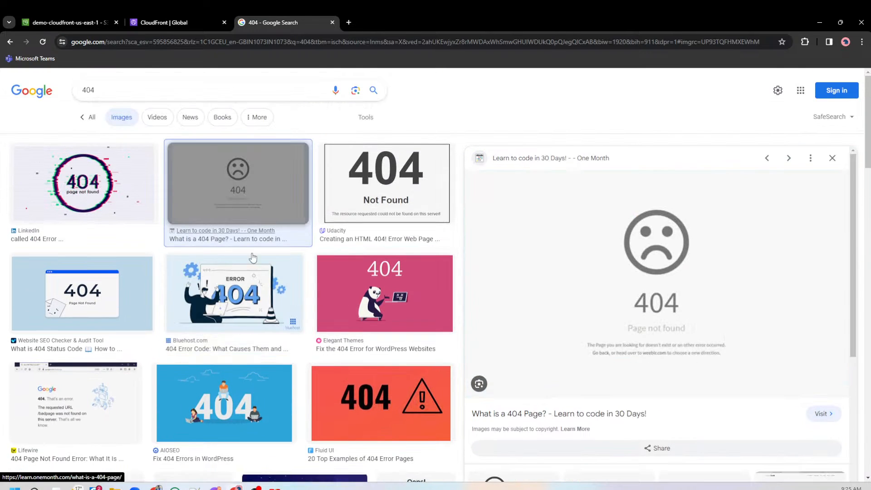
scroll(415, 313, "down", 7)
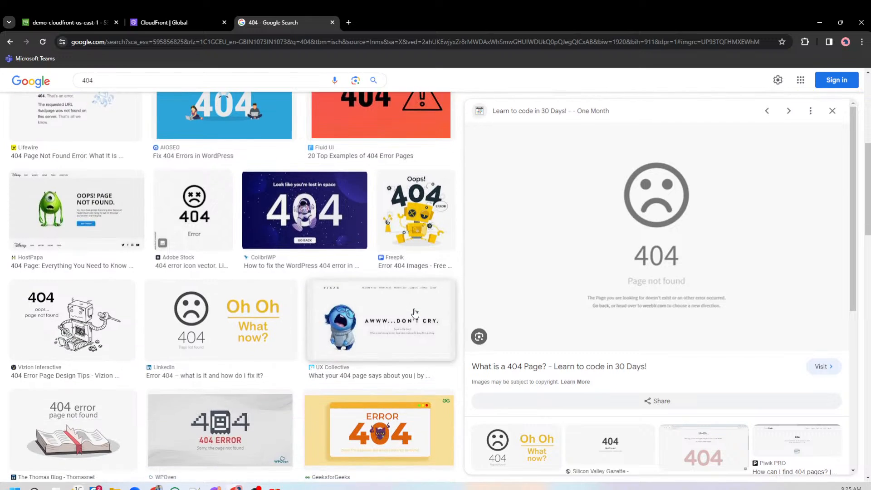
scroll(415, 313, "down", 3)
left_click(379, 309)
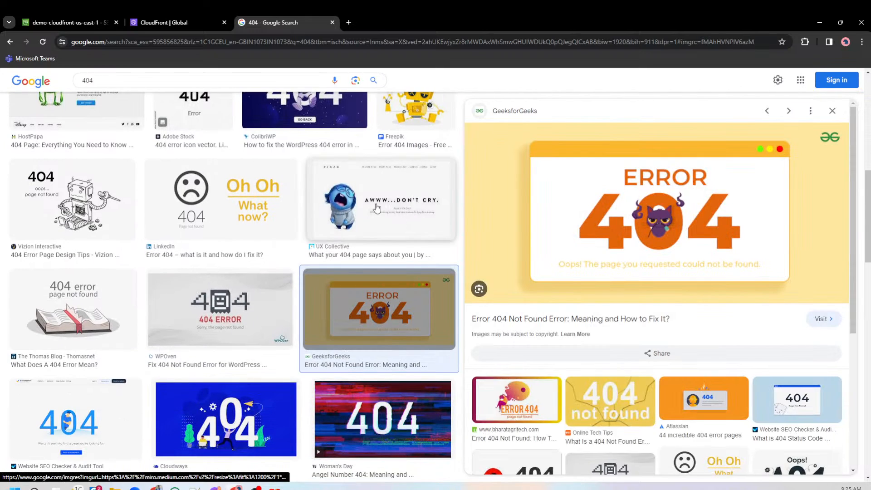
left_click(377, 208)
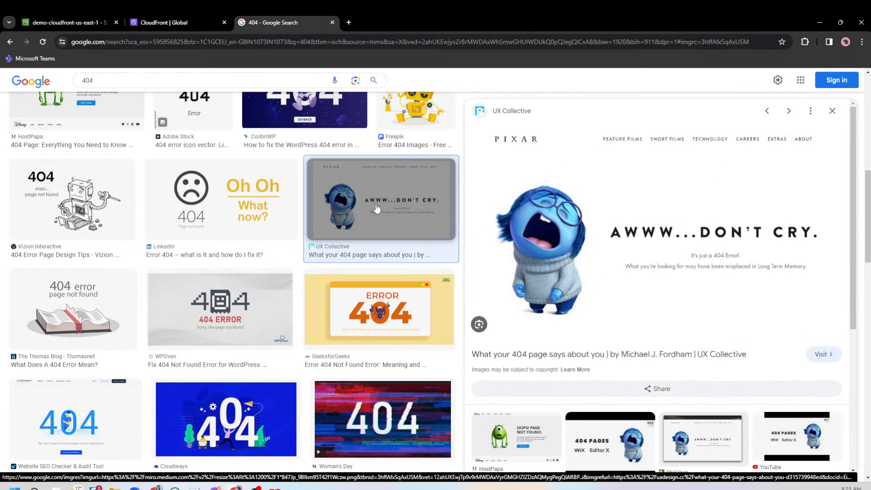
Return to the CloudFront console, view the distribution's invalidations, and dismiss the Security Dashboard announcement.
left_click(164, 24)
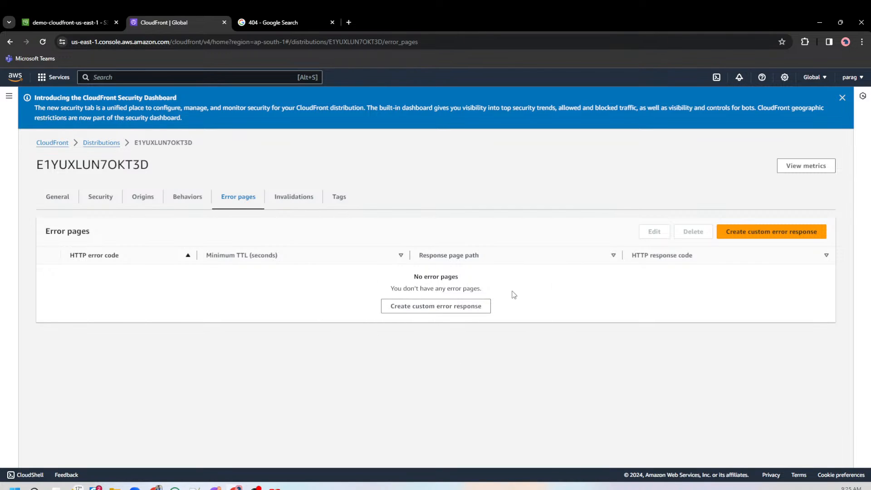
left_click(298, 206)
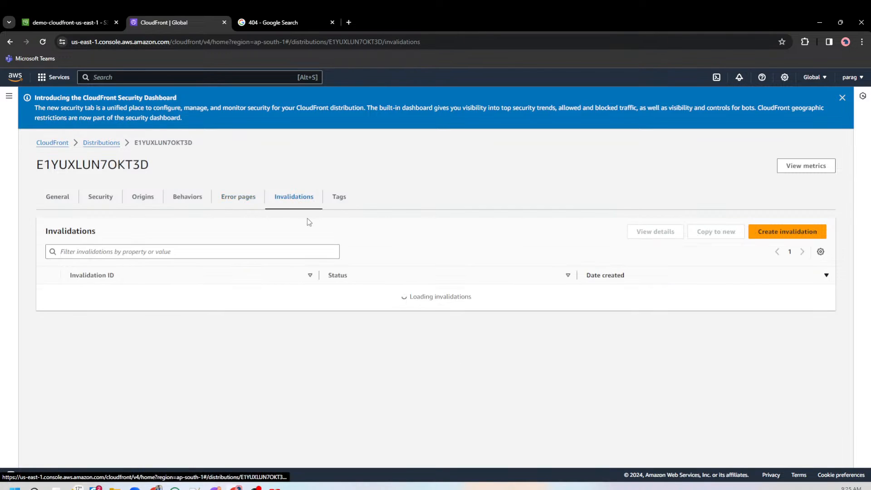
left_click(842, 97)
Go back to the distributions list, refresh it, and check the distribution's status.
left_click(97, 106)
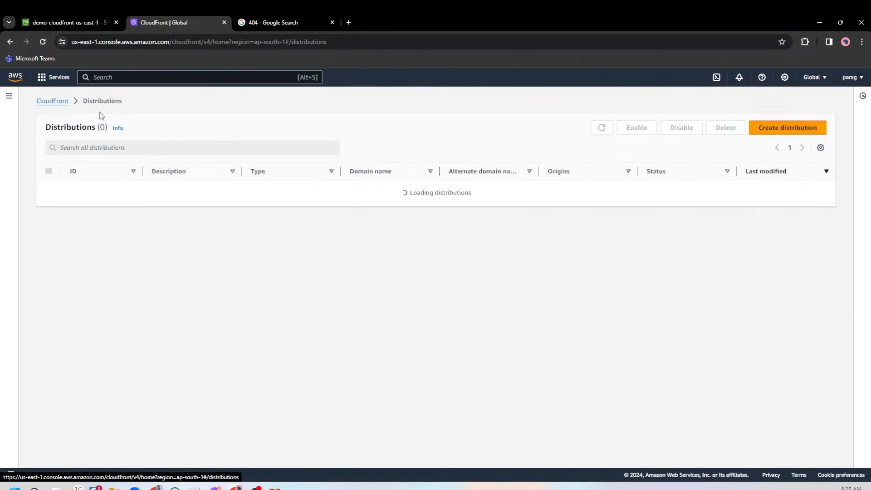
left_click(599, 131)
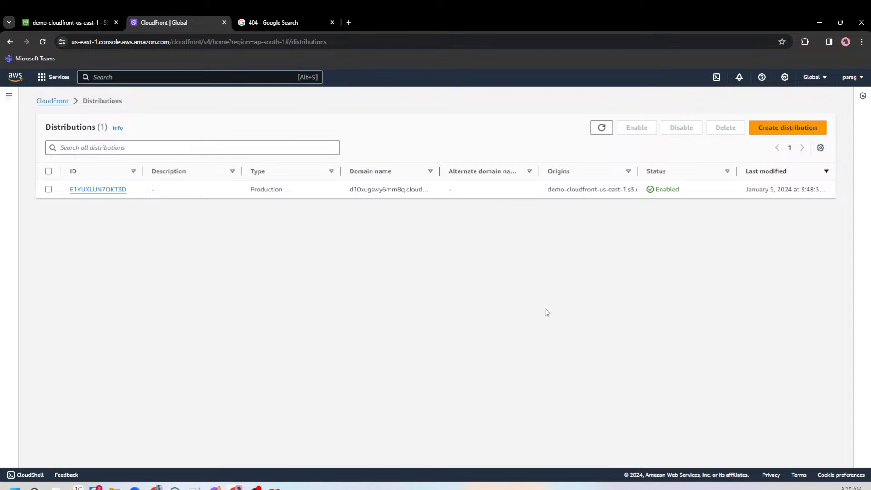
key("alt+Tab")
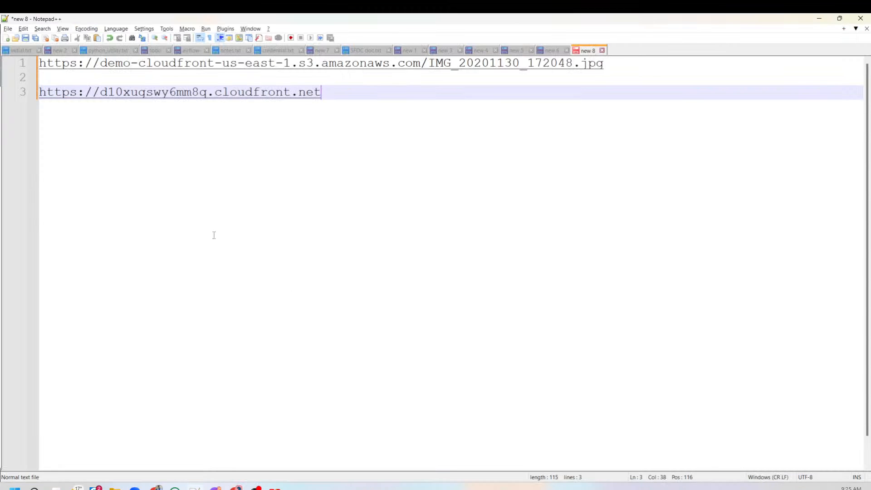
key("alt+Tab")
double_click(663, 189)
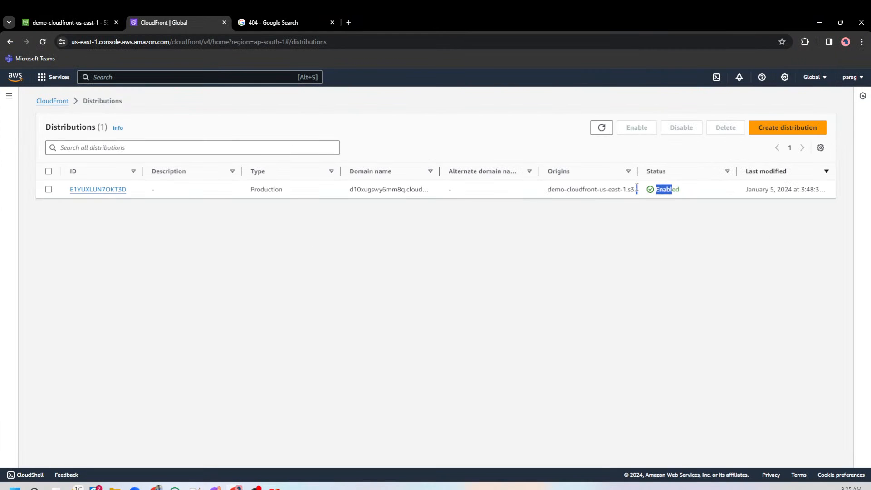
double_click(659, 188)
Switch to the CloudFront slide presentation and advance past the Key Terminology slide.
key("alt+Tab")
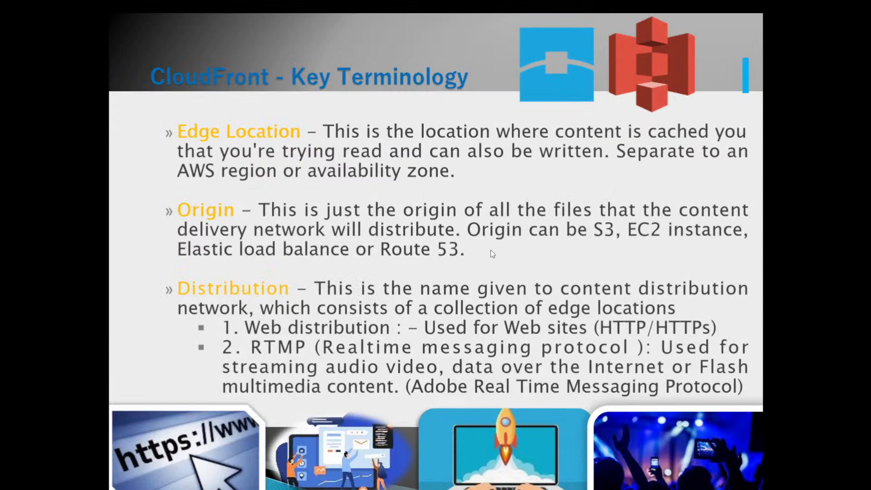
key("Right")
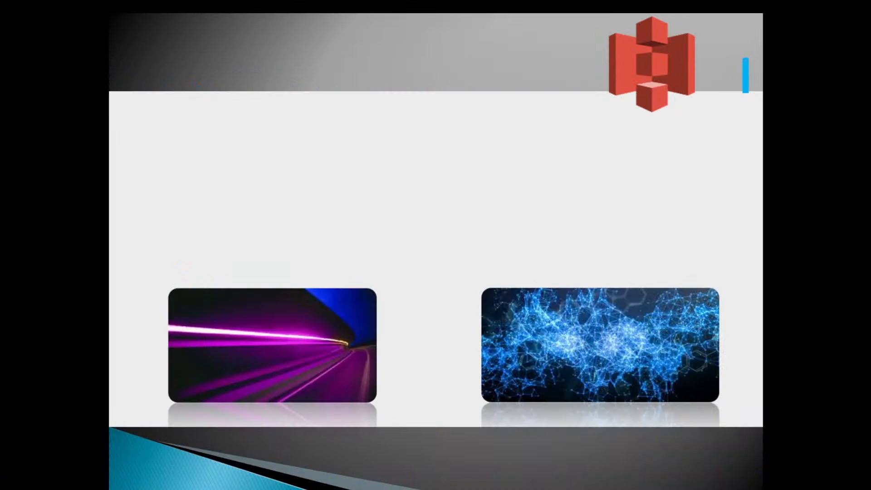